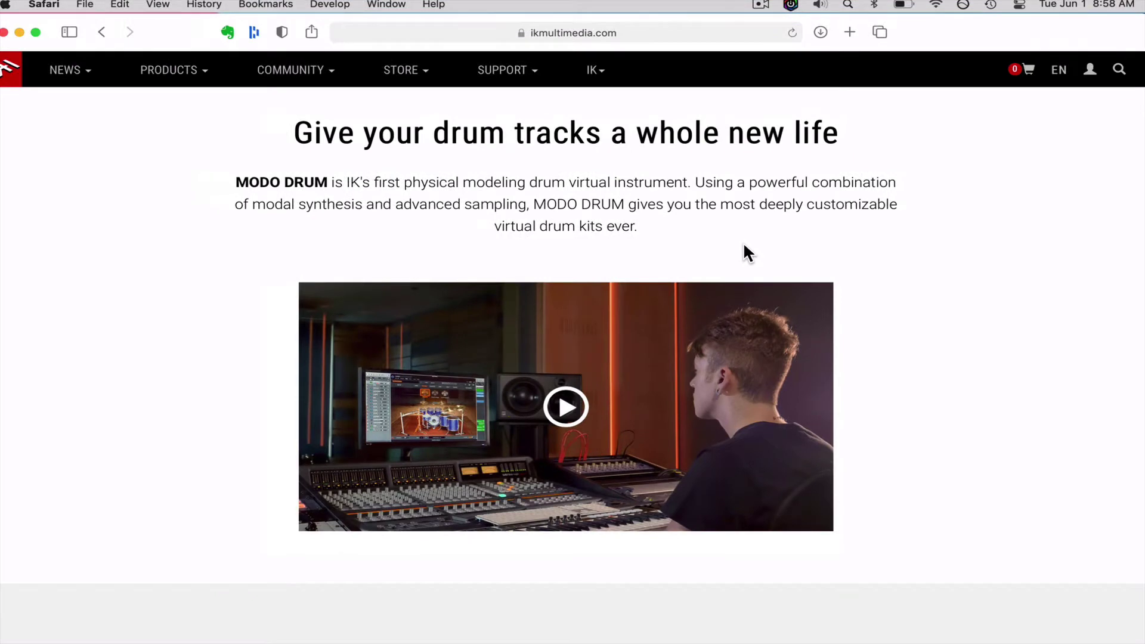
- Read the MODO DRUM product page's introduction and its description of the modal synthesis technology
{"action": "scroll", "coordinate": [744, 246], "scroll_direction": "down", "scroll_amount": 3}
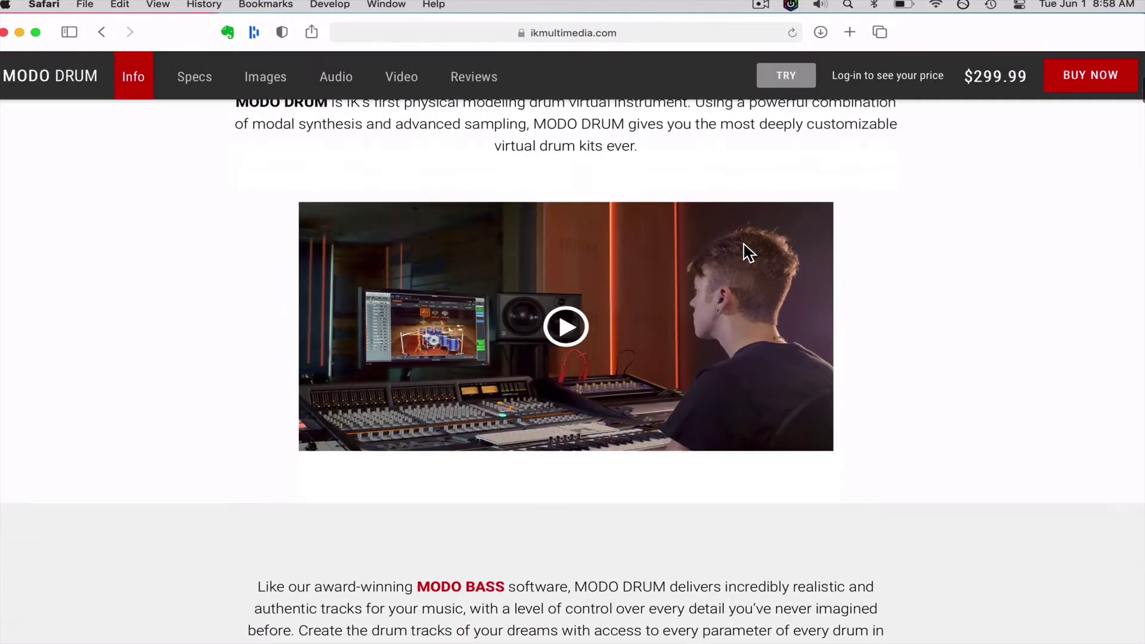
{"action": "scroll", "coordinate": [744, 245], "scroll_direction": "down", "scroll_amount": 10}
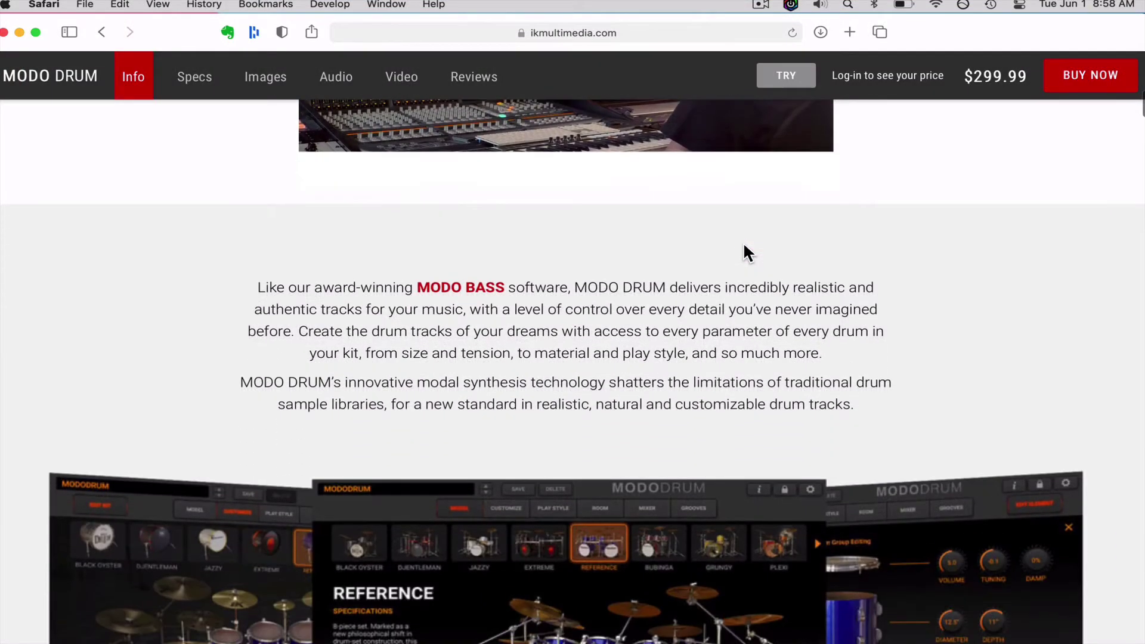
{"action": "scroll", "coordinate": [743, 241], "scroll_direction": "down", "scroll_amount": 2}
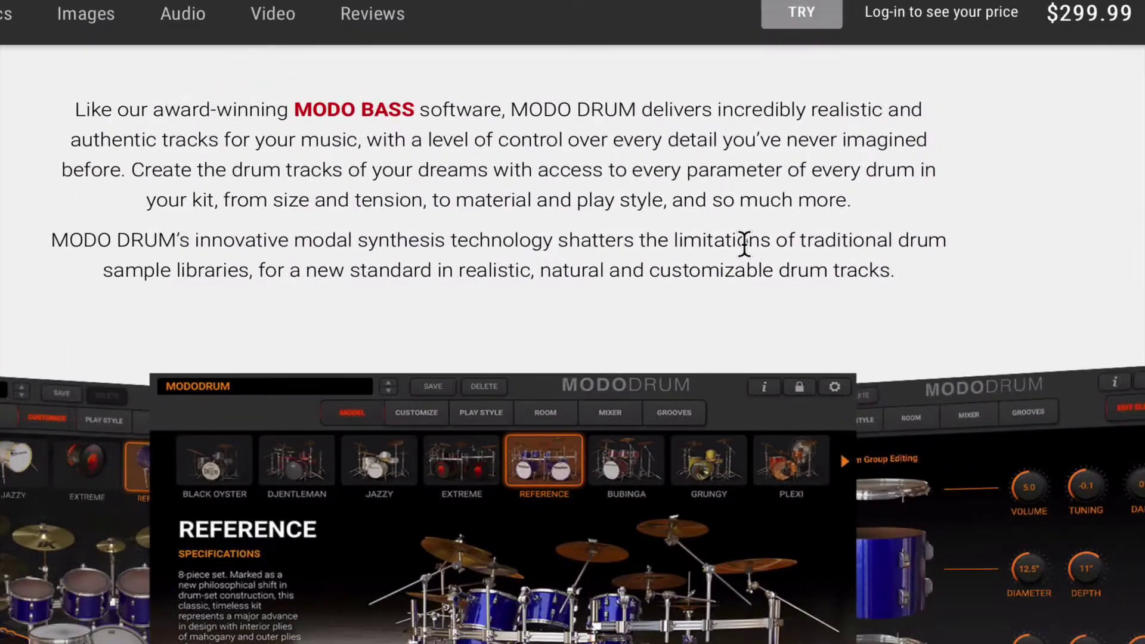
{"action": "scroll", "coordinate": [744, 246], "scroll_direction": "down", "scroll_amount": 1}
{"action": "scroll", "coordinate": [744, 244], "scroll_direction": "down", "scroll_amount": 1}
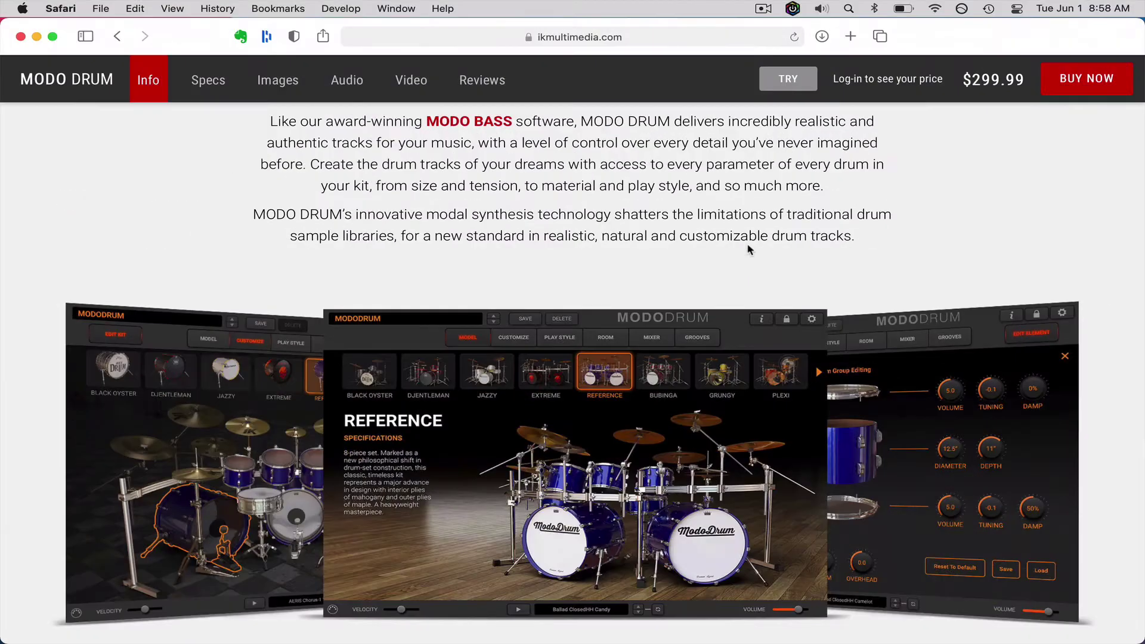
{"action": "scroll", "coordinate": [749, 249], "scroll_direction": "down", "scroll_amount": 1}
{"action": "scroll", "coordinate": [749, 247], "scroll_direction": "up", "scroll_amount": 1}
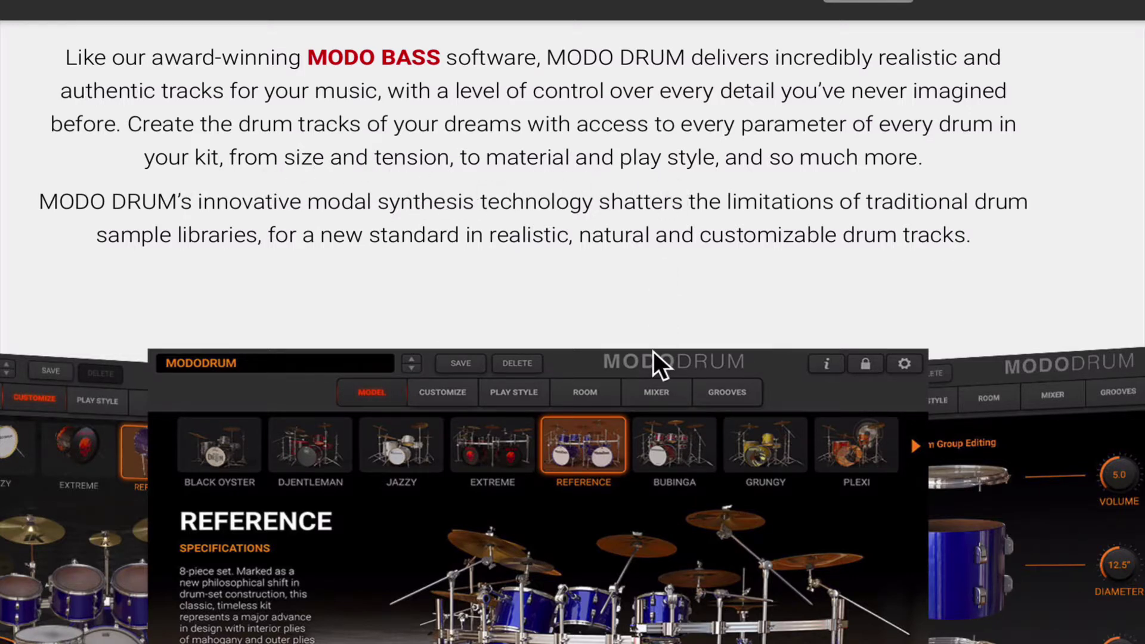
- Examine the Highlights list, marking the points on modal synthesis technology and the integrated Grooves manager
{"action": "scroll", "coordinate": [659, 363], "scroll_direction": "down", "scroll_amount": 3}
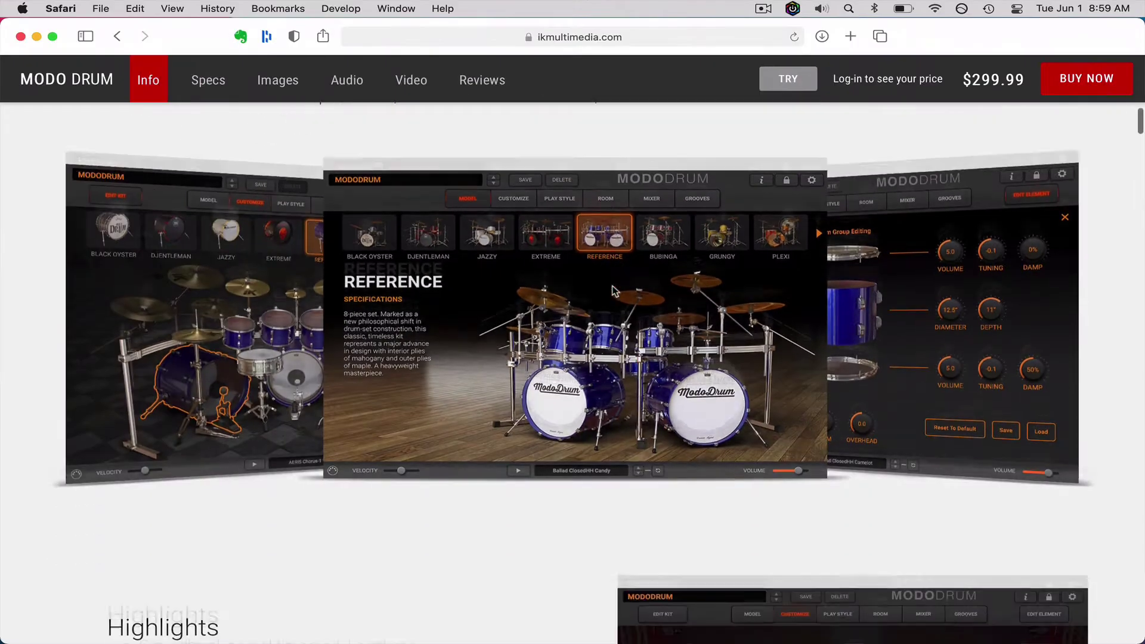
{"action": "scroll", "coordinate": [614, 291], "scroll_direction": "down", "scroll_amount": 5}
{"action": "scroll", "coordinate": [614, 291], "scroll_direction": "down", "scroll_amount": 3}
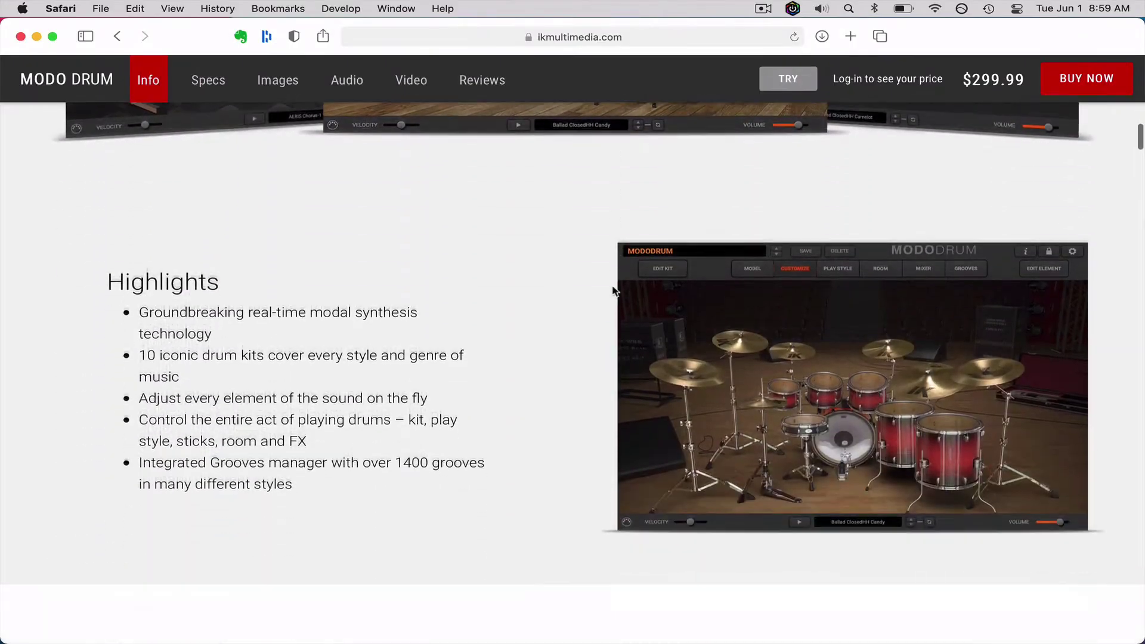
{"action": "scroll", "coordinate": [614, 291], "scroll_direction": "down", "scroll_amount": 2}
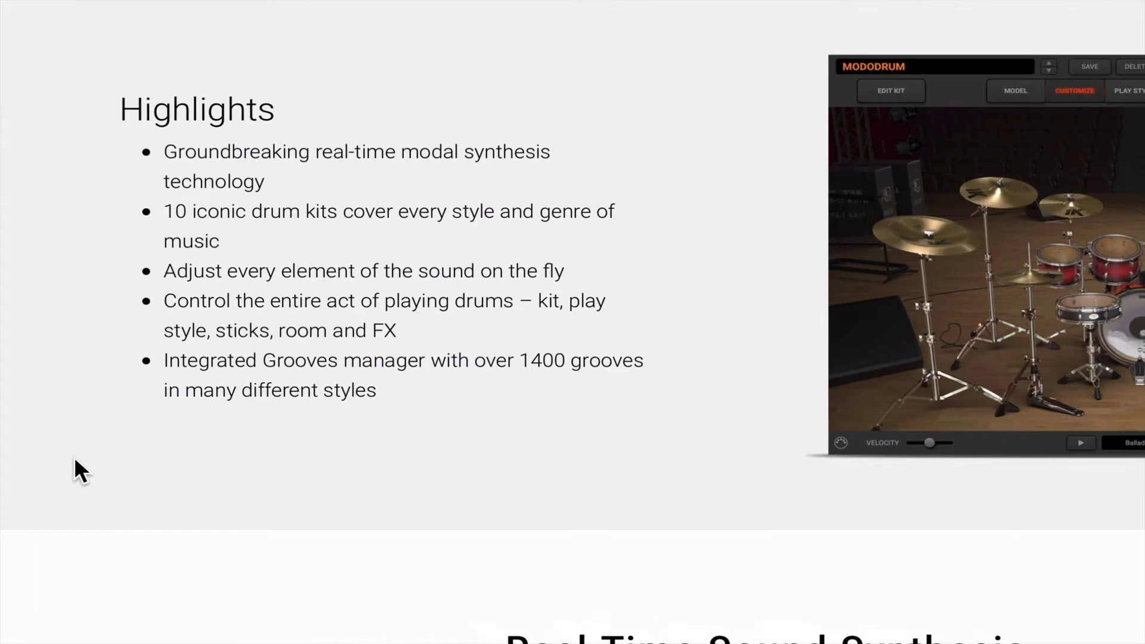
{"action": "left_click_drag", "start_coordinate": [164, 151], "coordinate": [266, 185]}
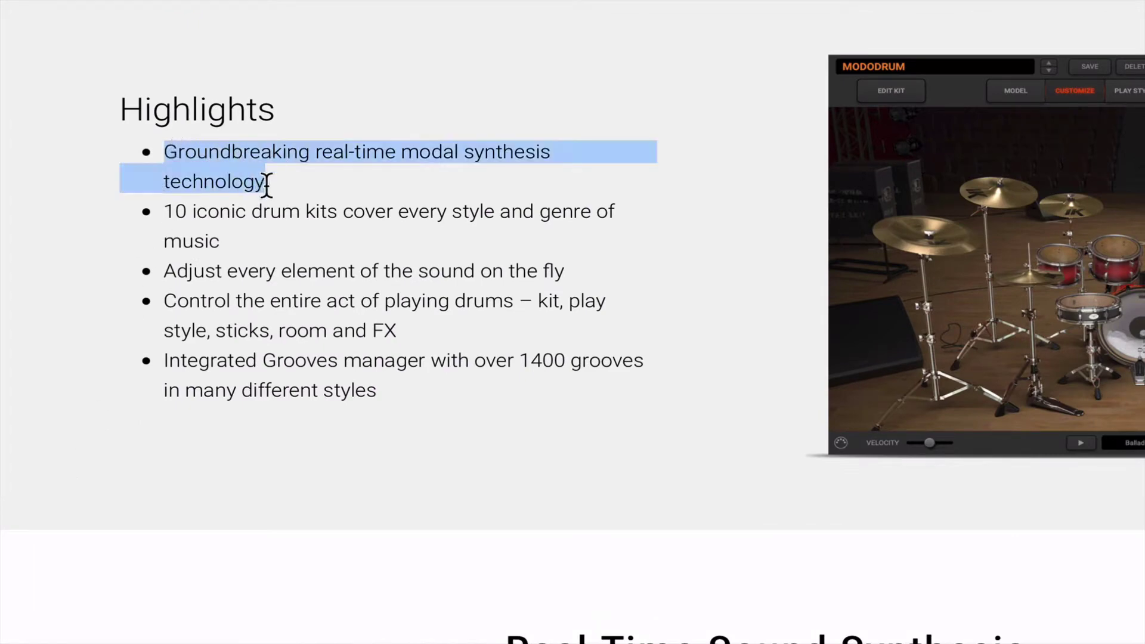
{"action": "left_click", "coordinate": [279, 218]}
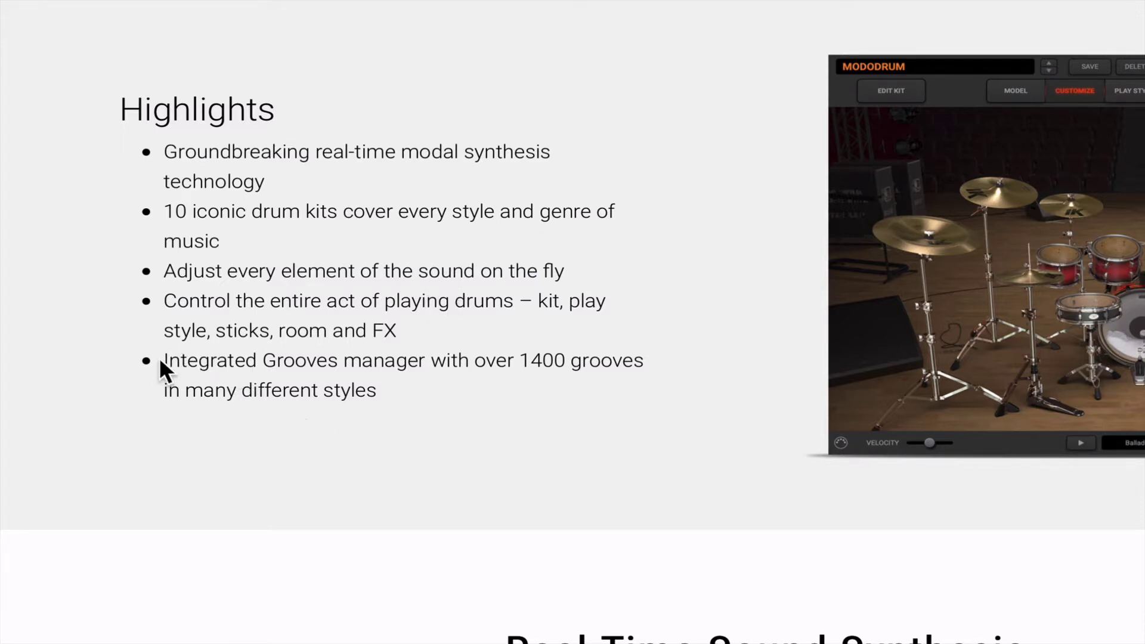
{"action": "left_click_drag", "start_coordinate": [161, 360], "coordinate": [382, 381]}
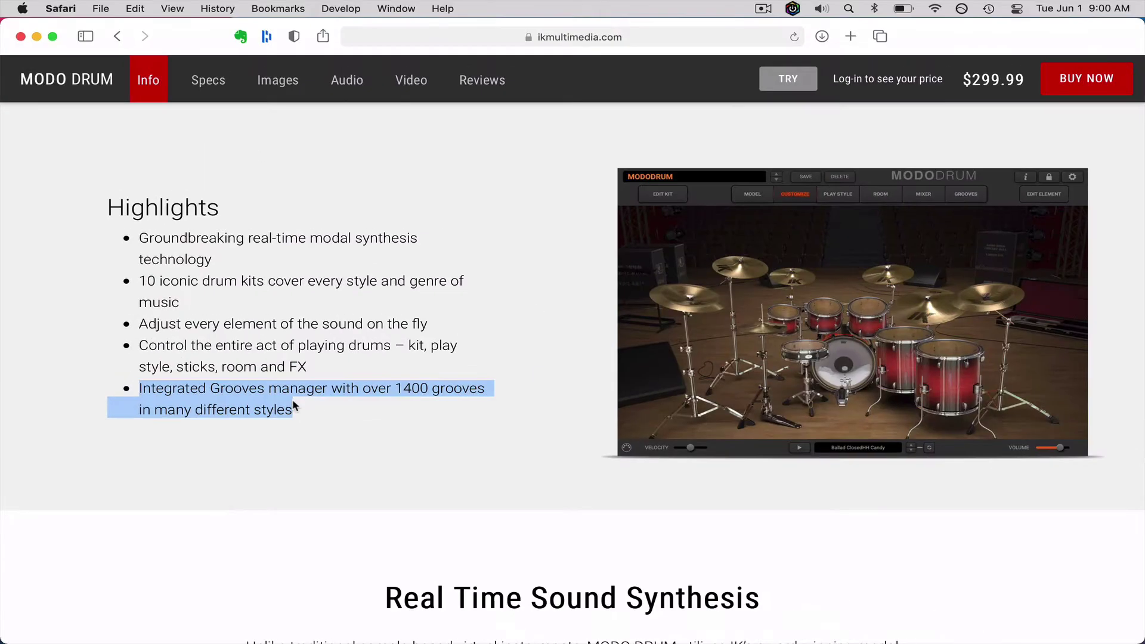
{"action": "scroll", "coordinate": [294, 406], "scroll_direction": "down", "scroll_amount": 1}
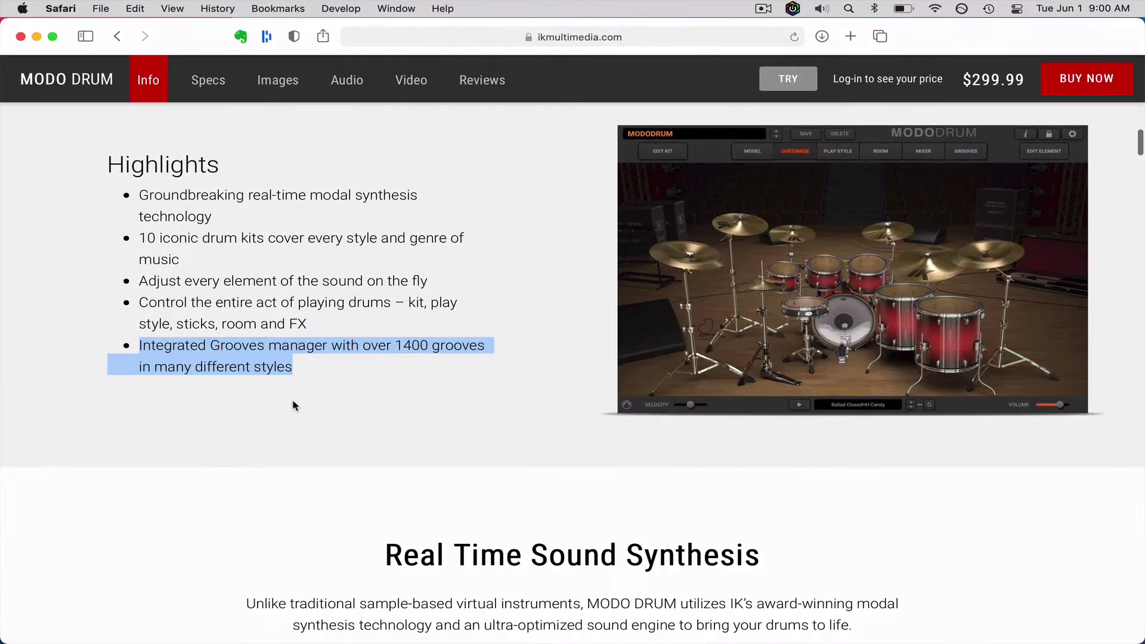
- Look through the page's sections on real-time sound synthesis, the drum kits, the two editions and kit customization
{"action": "scroll", "coordinate": [294, 406], "scroll_direction": "down", "scroll_amount": 3}
{"action": "scroll", "coordinate": [294, 406], "scroll_direction": "down", "scroll_amount": 8}
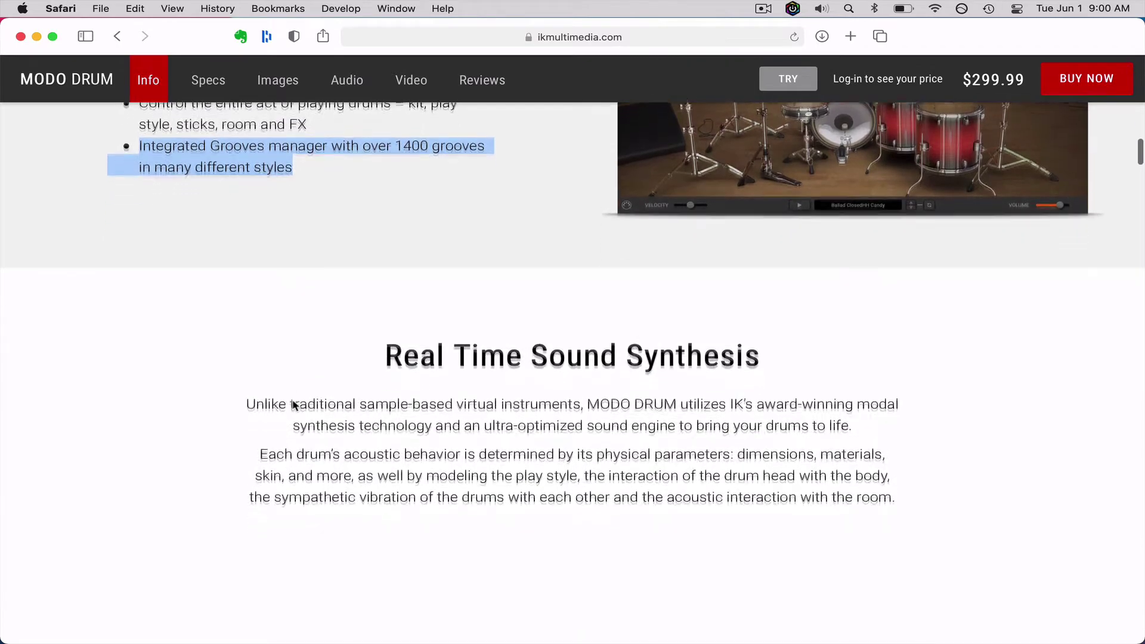
{"action": "scroll", "coordinate": [293, 400], "scroll_direction": "down", "scroll_amount": 13}
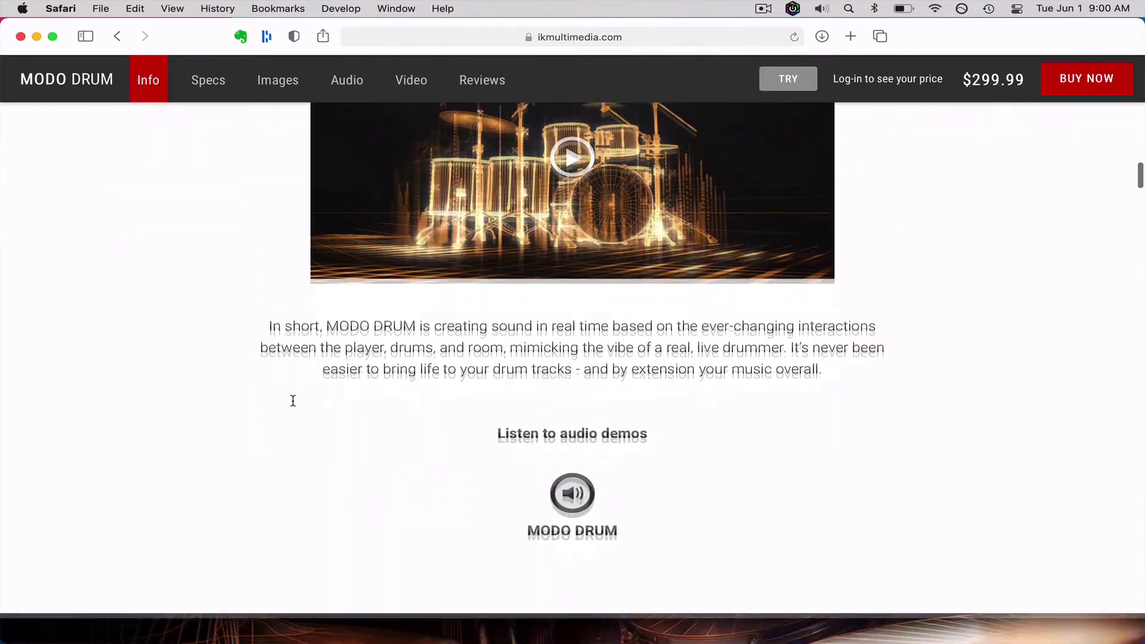
{"action": "scroll", "coordinate": [292, 400], "scroll_direction": "down", "scroll_amount": 15}
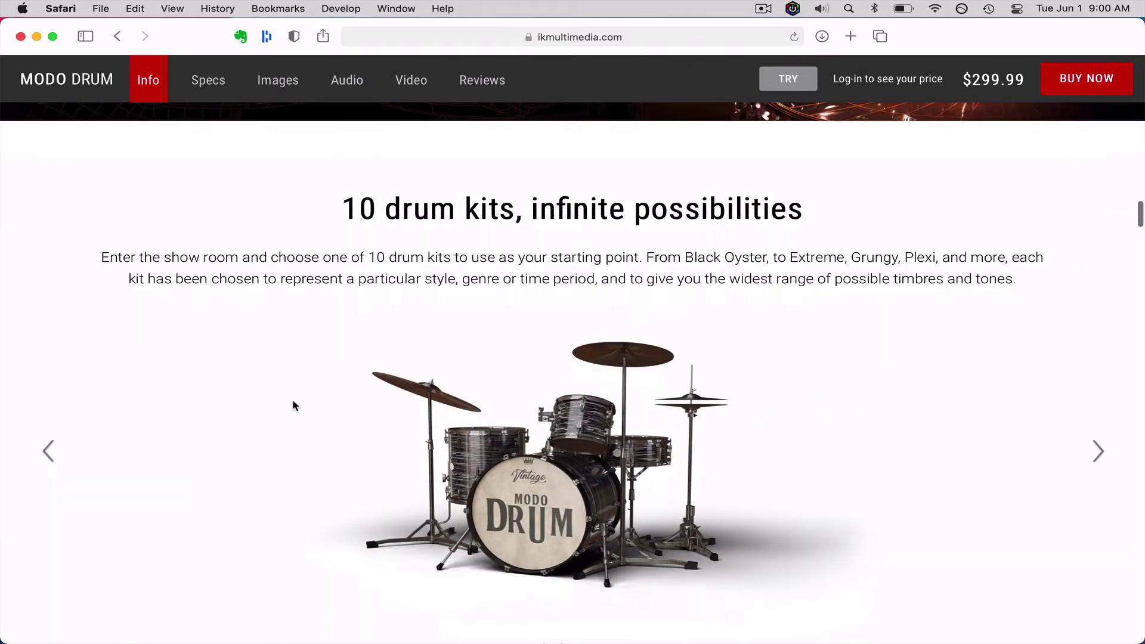
{"action": "scroll", "coordinate": [292, 401], "scroll_direction": "down", "scroll_amount": 18}
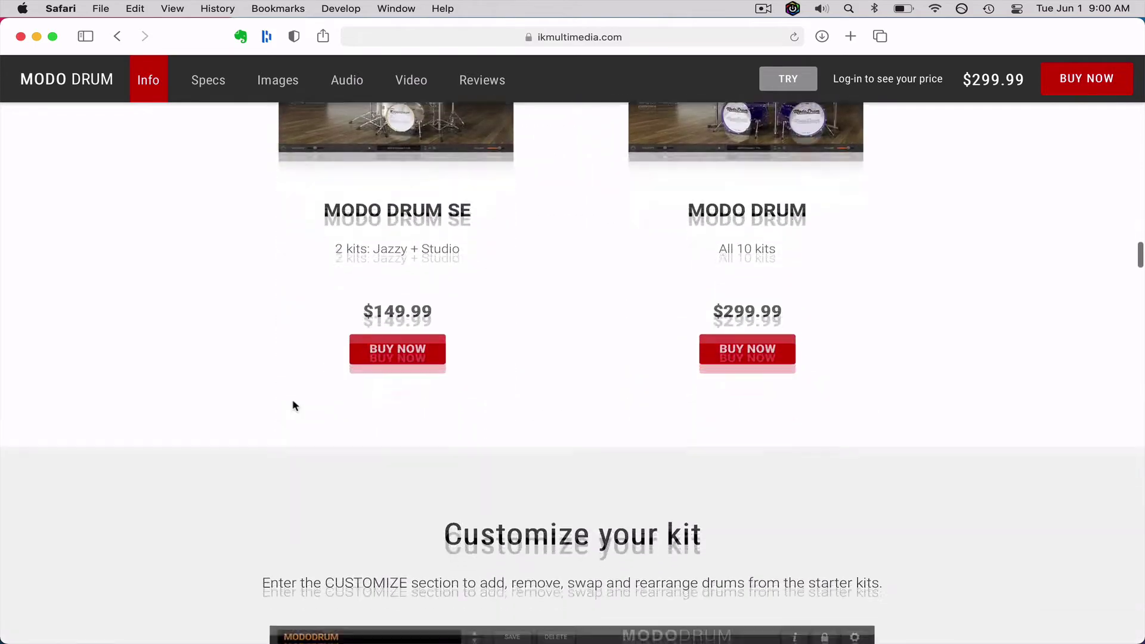
{"action": "scroll", "coordinate": [292, 406], "scroll_direction": "down", "scroll_amount": 8}
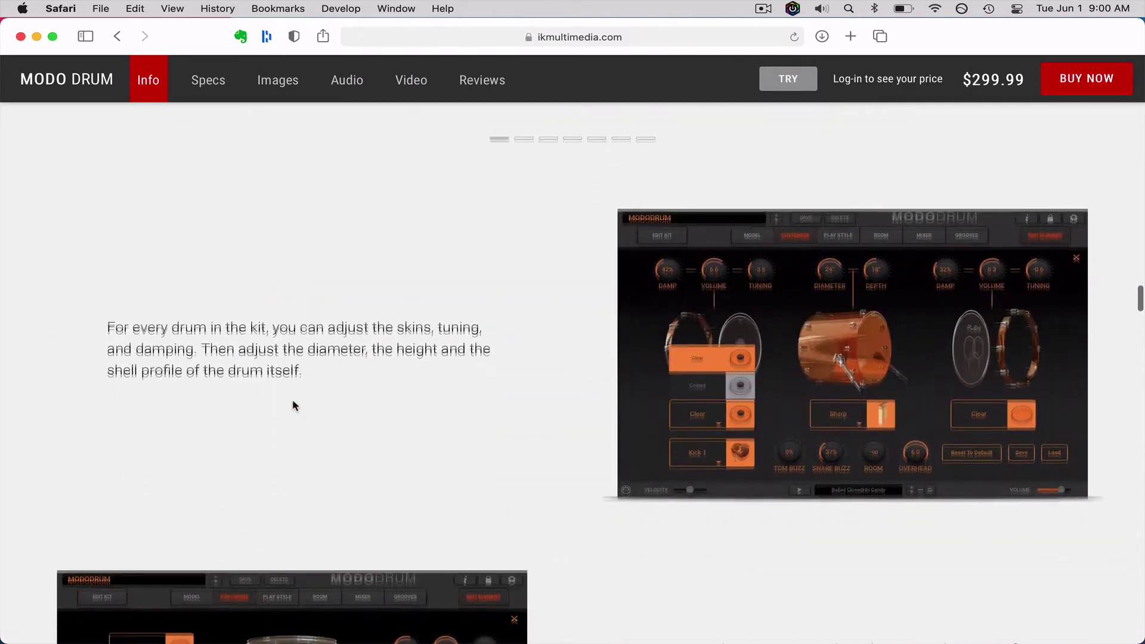
{"action": "scroll", "coordinate": [293, 405], "scroll_direction": "down", "scroll_amount": 3}
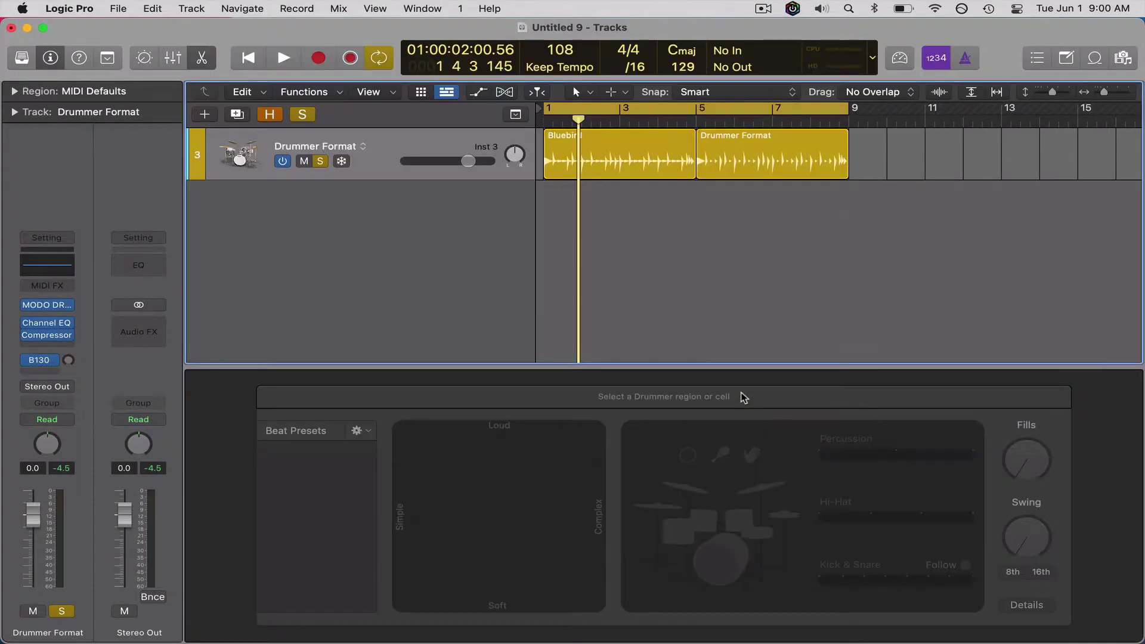
- In Logic Pro, select both regions on the Drummer Format track and check the track's drummer in the Library
{"action": "left_click", "coordinate": [671, 315], "text": "ctrl+alt"}
{"action": "left_click", "coordinate": [669, 191]}
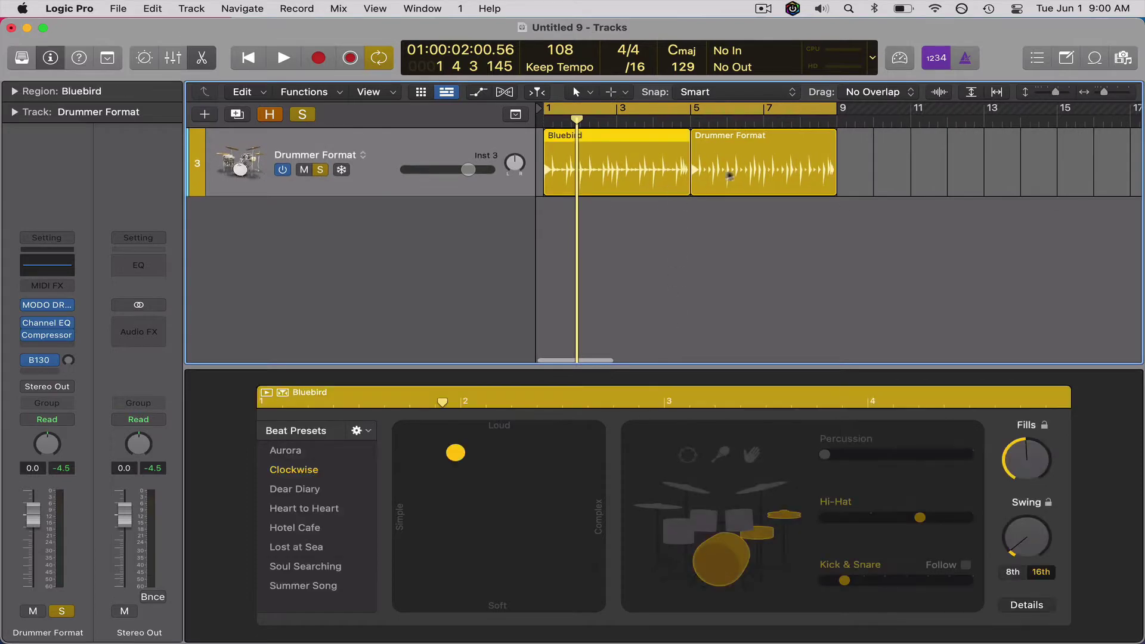
{"action": "left_click", "coordinate": [741, 178], "text": "shift"}
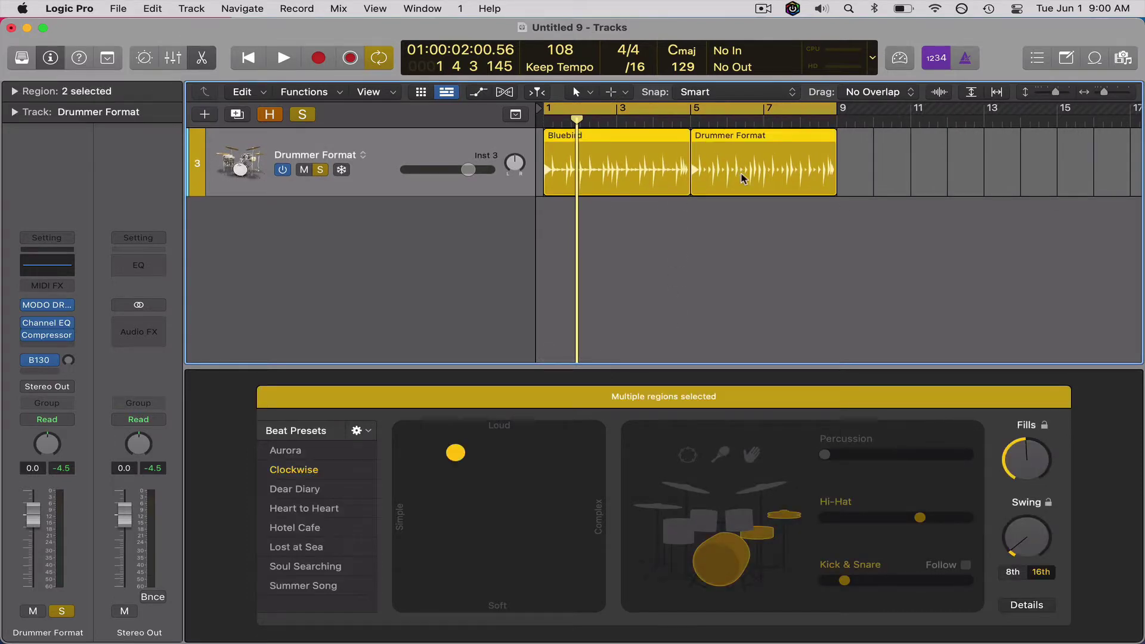
{"action": "key", "text": "y"}
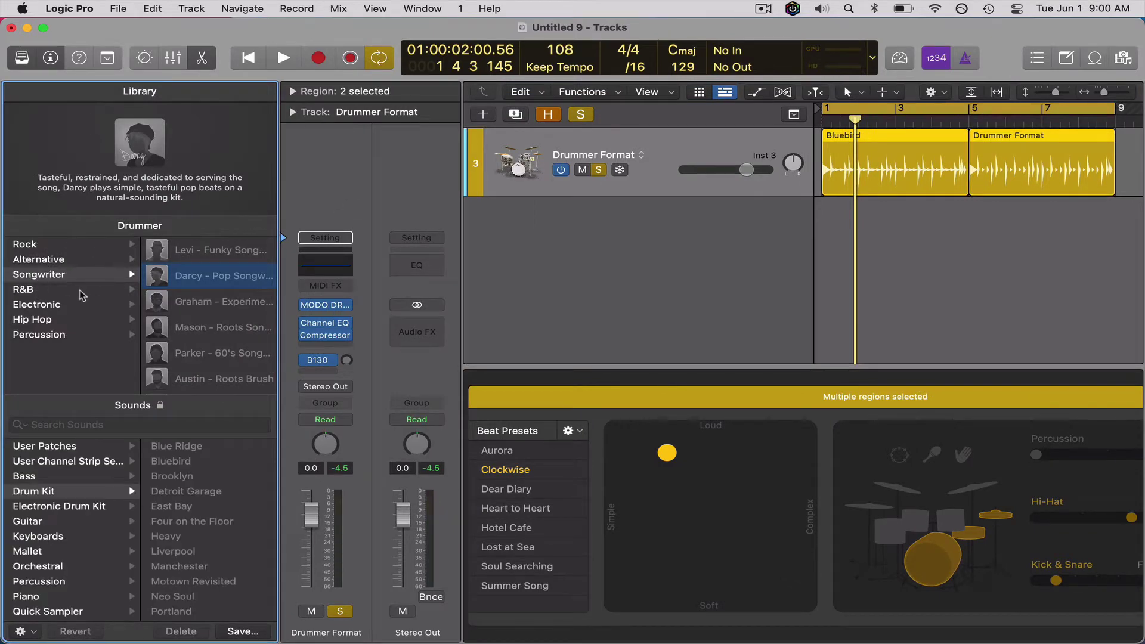
{"action": "key", "text": "y"}
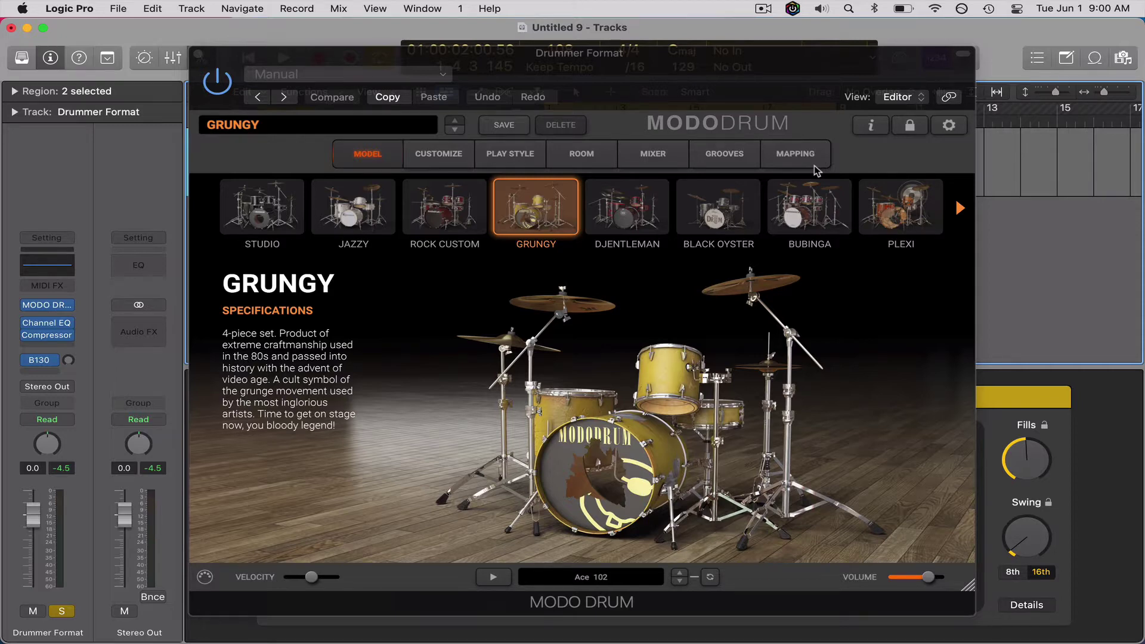
- Set the MODO DRUM interface brightness to +0.60 and leave its settings
{"action": "left_click", "coordinate": [950, 127]}
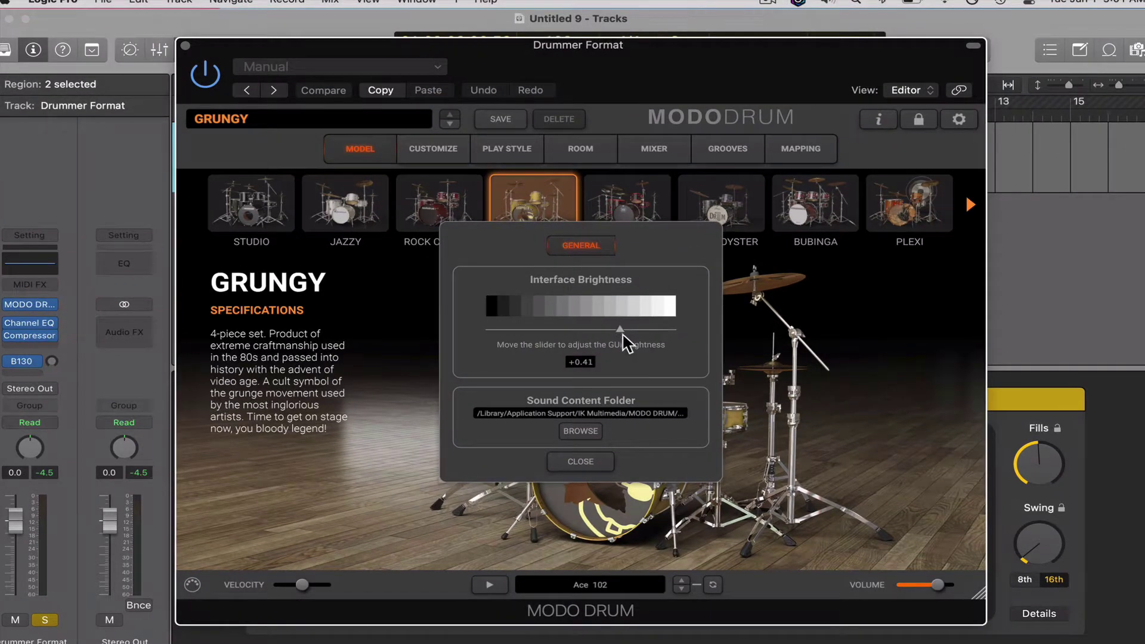
{"action": "mouse_move", "coordinate": [624, 335]}
{"action": "left_mouse_down"}
{"action": "mouse_move", "coordinate": [663, 335]}
{"action": "mouse_move", "coordinate": [638, 329]}
{"action": "left_mouse_up"}
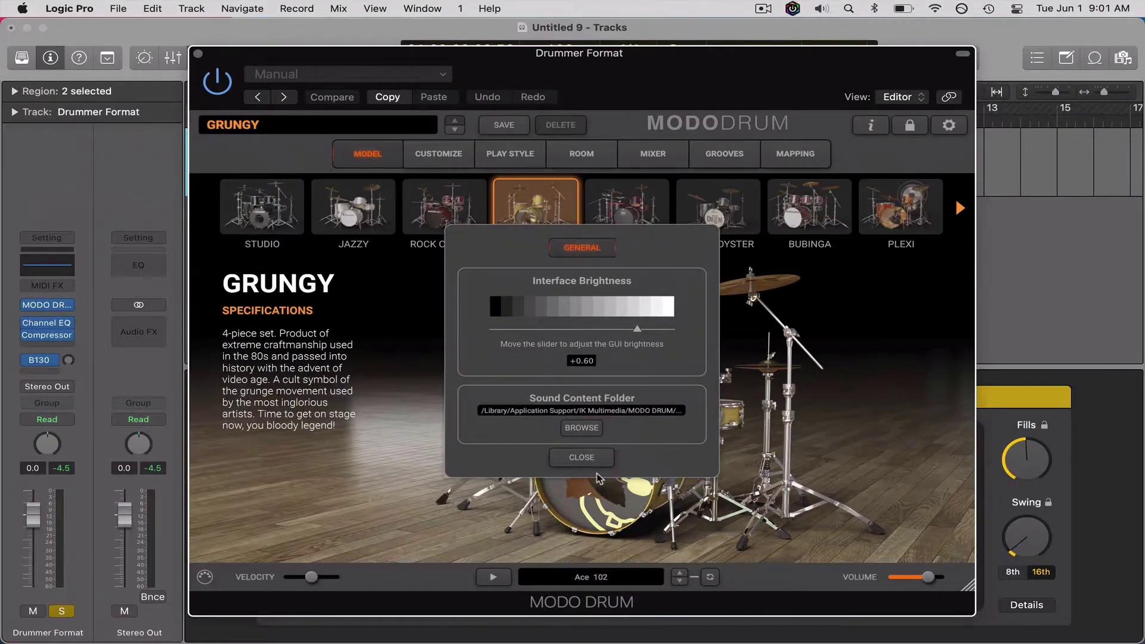
{"action": "left_click", "coordinate": [599, 473]}
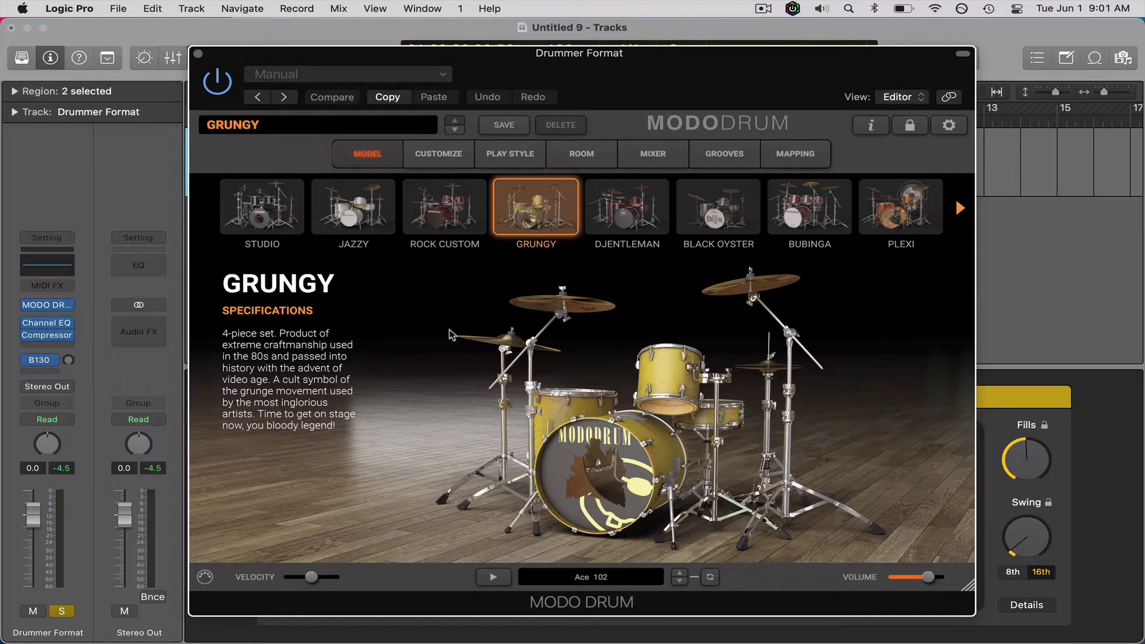
- Hide and restore the plug-in window, and adjust the system volume while listening to the Grungy kit
{"action": "key", "text": "v"}
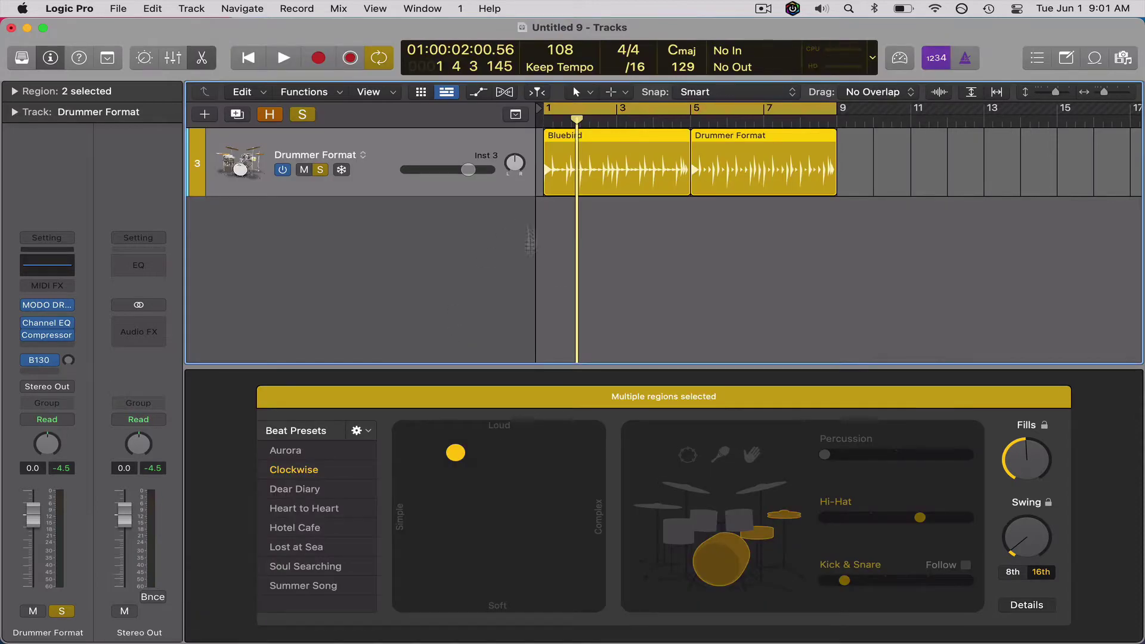
{"action": "key", "text": "v"}
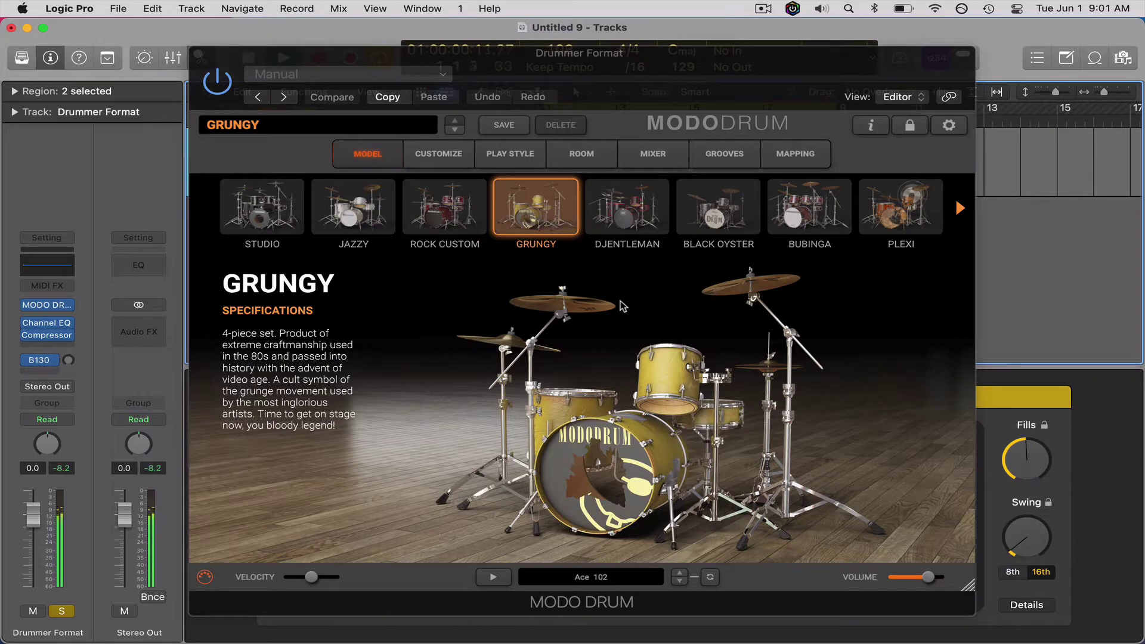
{"action": "key", "text": "XF86AudioLowerVolume"}
{"action": "key", "text": "XF86AudioRaiseVolume"}
{"action": "key", "text": "XF86AudioRaiseVolume"}
- Try the Grungy kit's Velocity at a high and a low setting, and raise it to just above the middle
{"action": "left_click_drag", "start_coordinate": [314, 583], "coordinate": [341, 586]}
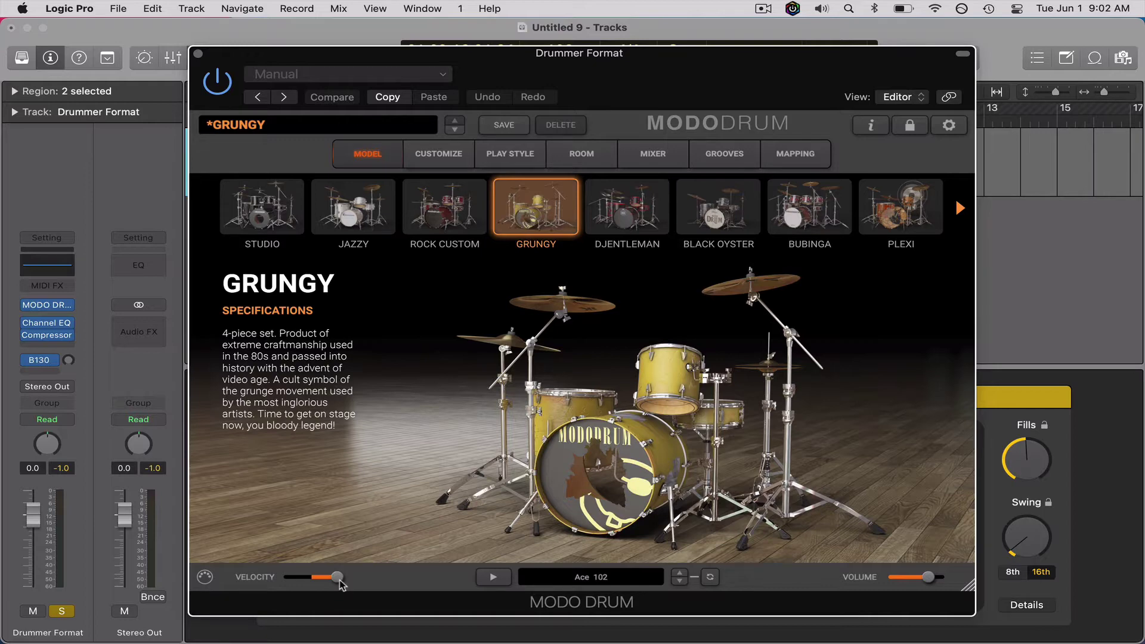
{"action": "left_click_drag", "start_coordinate": [339, 584], "coordinate": [294, 581]}
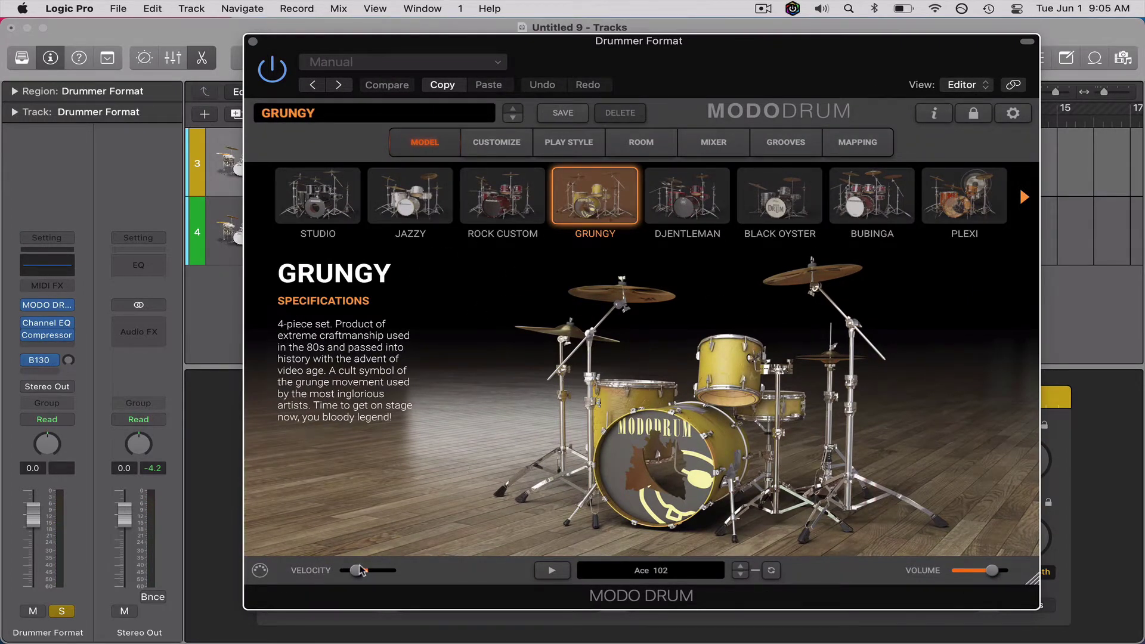
{"action": "left_click_drag", "start_coordinate": [360, 571], "coordinate": [375, 570]}
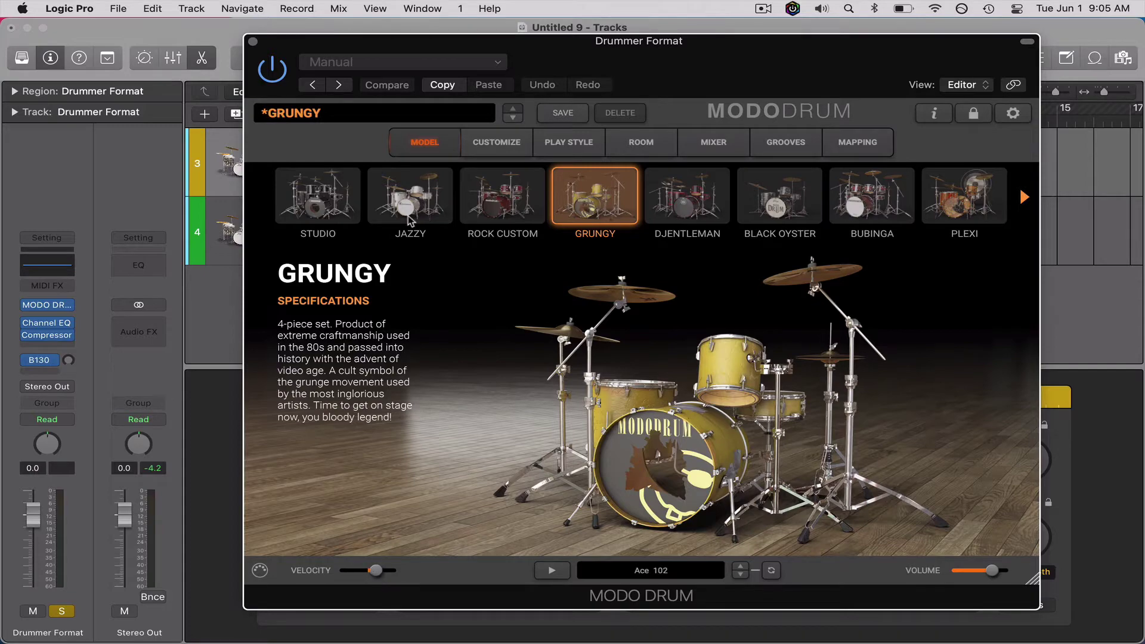
- Load the Studio drum kit model, and switch to the Extreme kit to compare them
{"action": "left_click", "coordinate": [344, 200]}
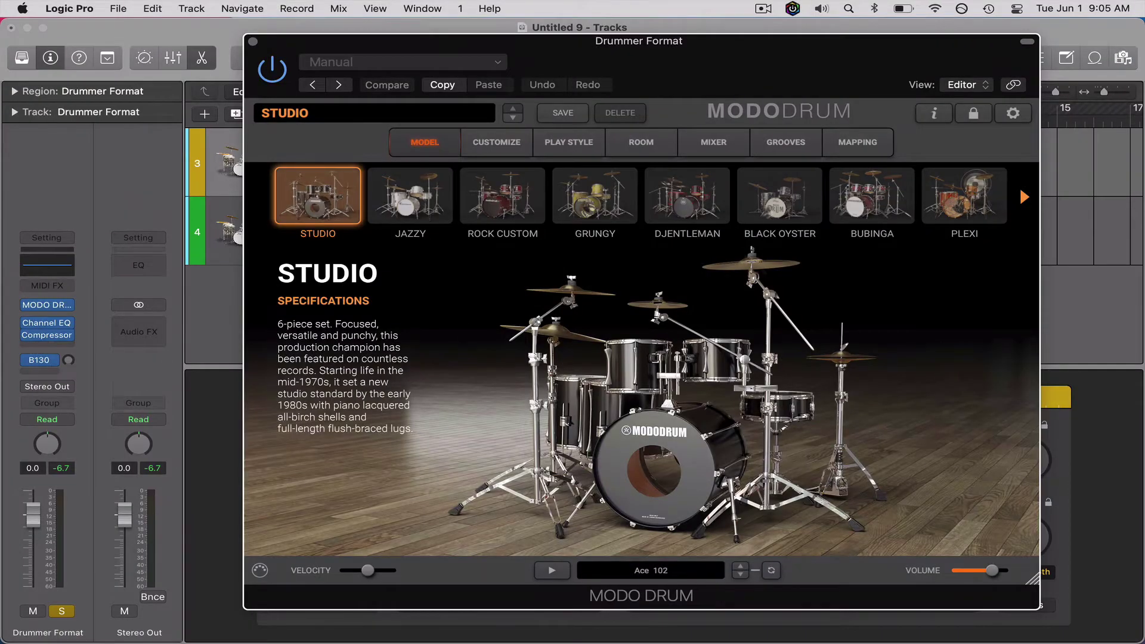
{"action": "scroll", "coordinate": [750, 220], "scroll_direction": "right", "scroll_amount": 2}
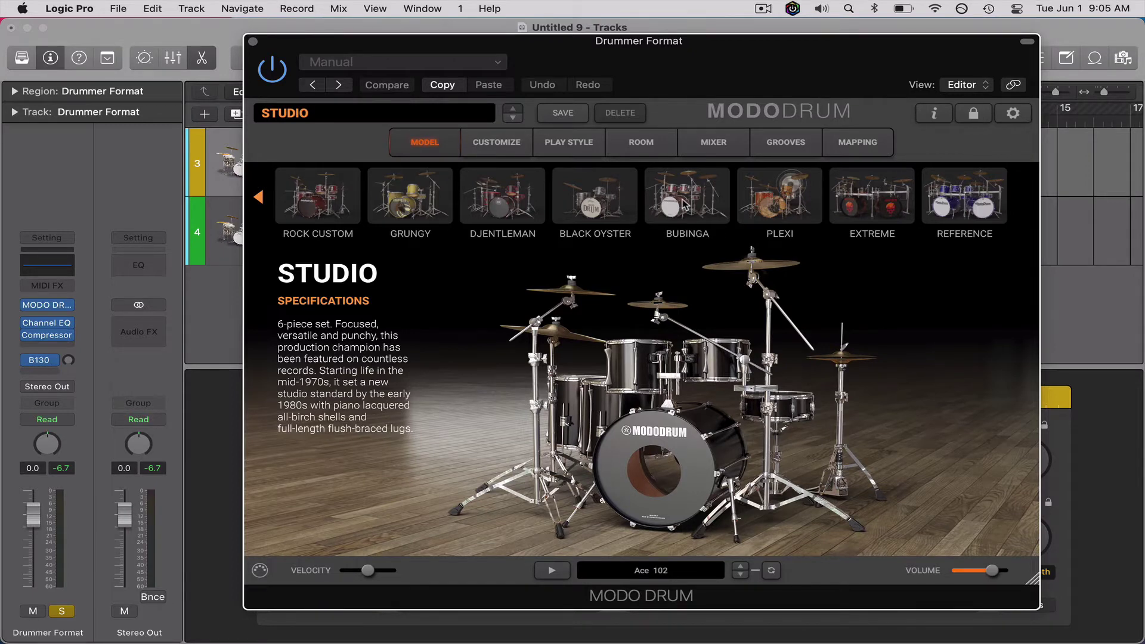
{"action": "left_click", "coordinate": [880, 216]}
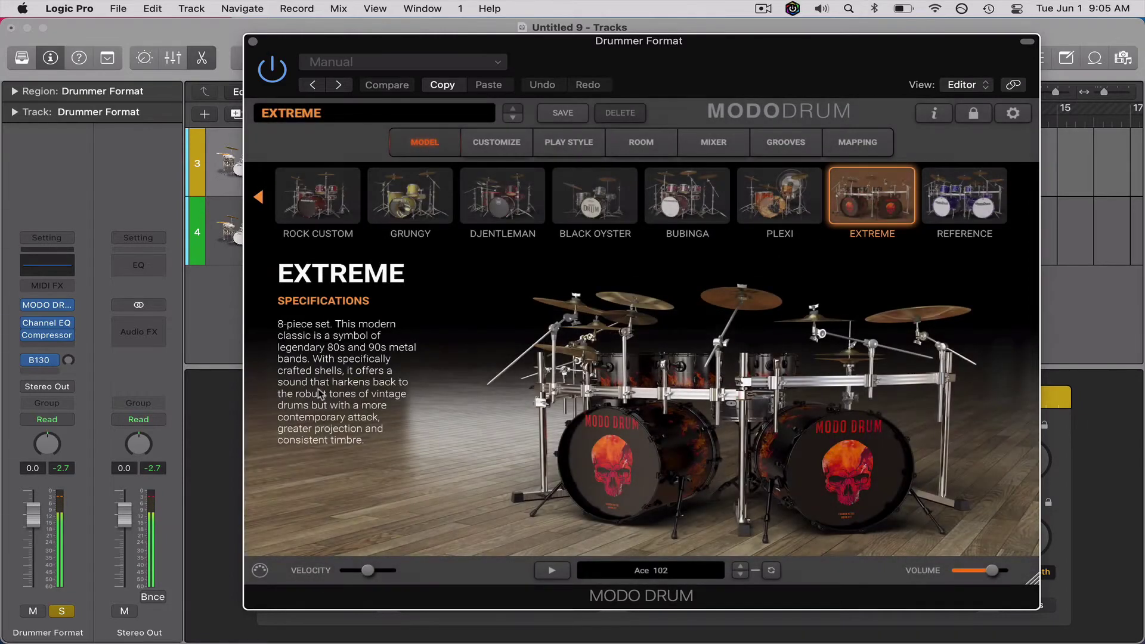
- Close the MODO DRUM window and show the Library for the Drummer Format track
{"action": "key", "text": "super+w"}
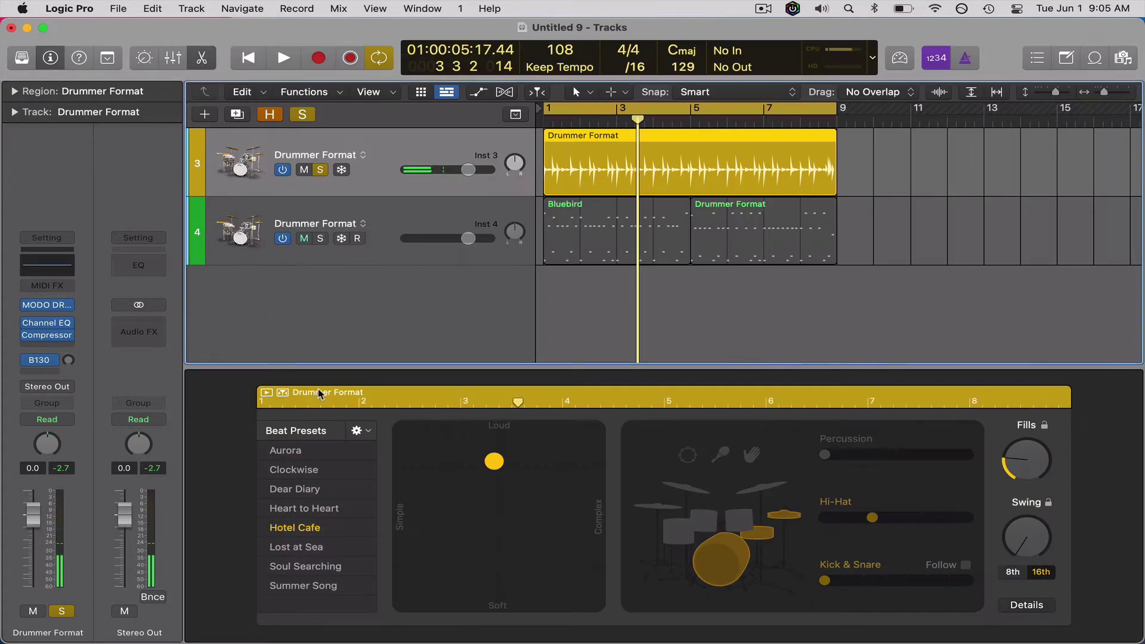
{"action": "key", "text": "y"}
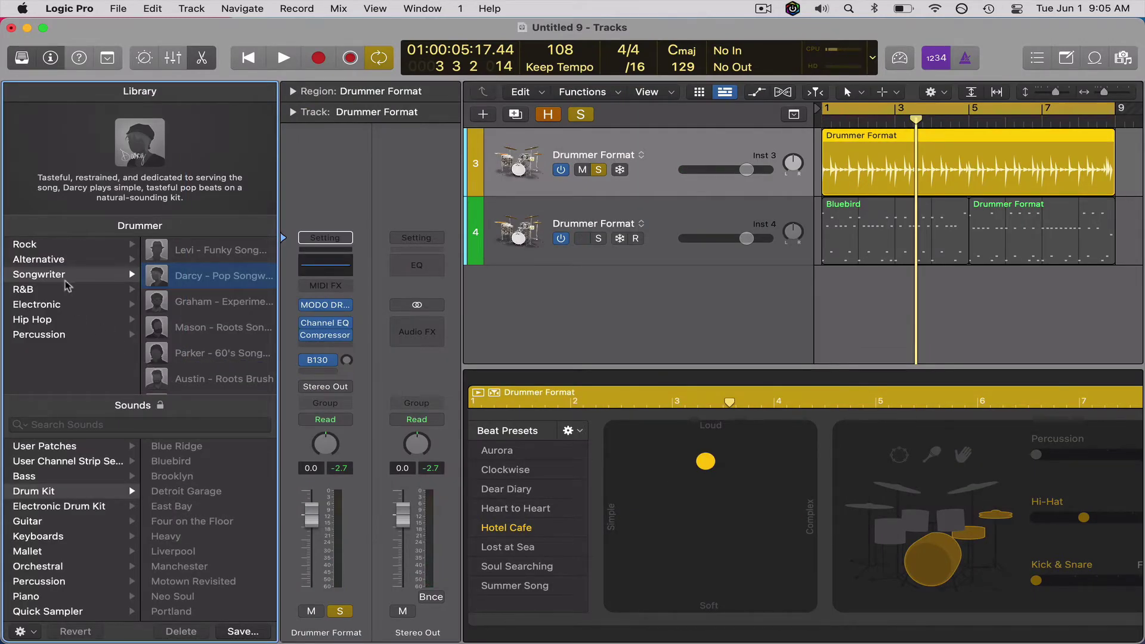
- Change the track's drummer to Anders – Hard Rock from the Rock category, replacing the region settings
{"action": "left_click", "coordinate": [64, 245]}
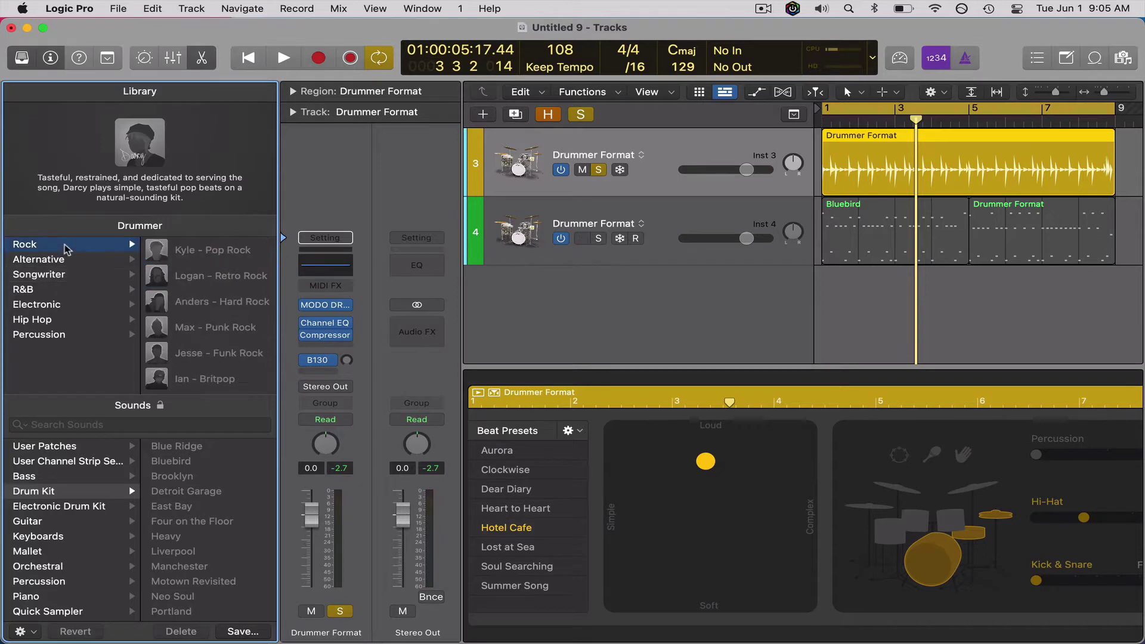
{"action": "left_click", "coordinate": [192, 300]}
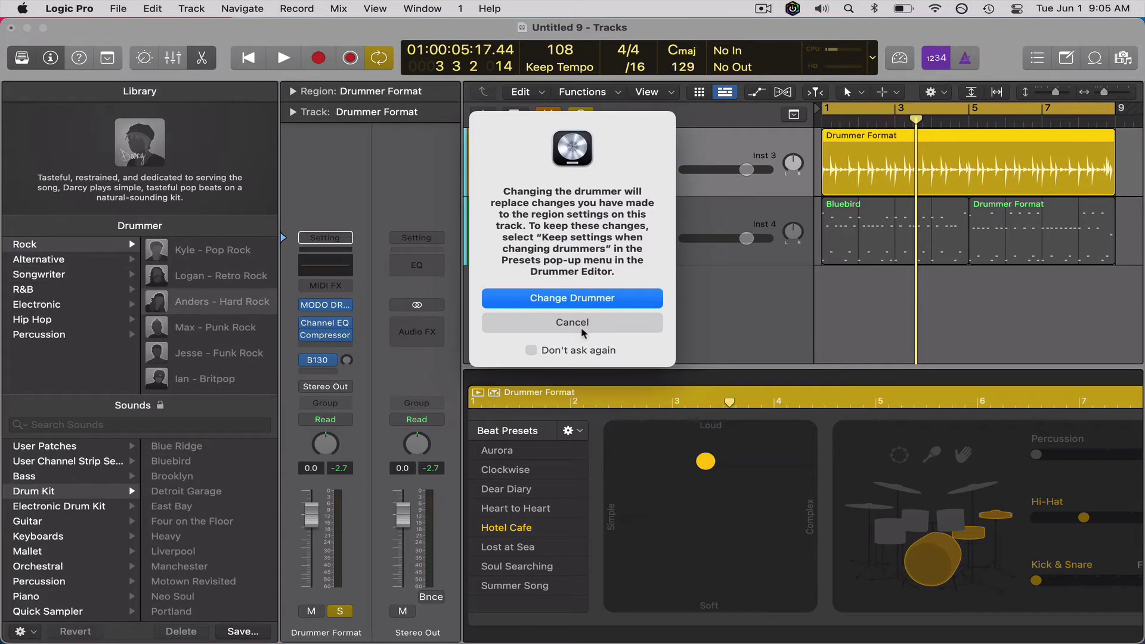
{"action": "left_click", "coordinate": [587, 307]}
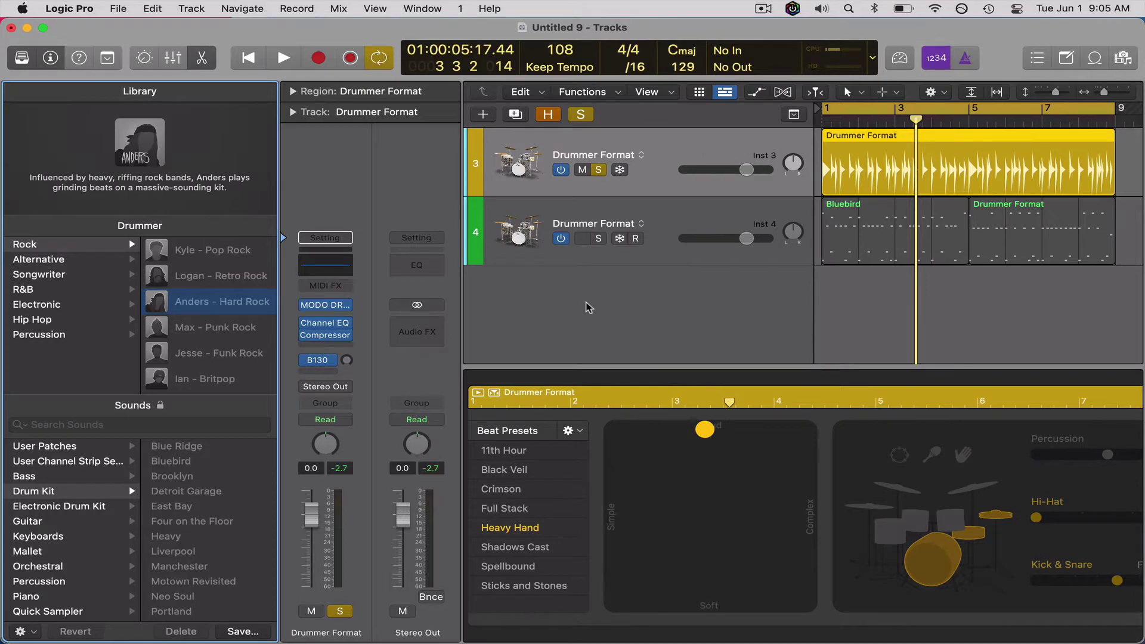
- Play the Drummer Format track and make its beat more complex while keeping it loud
{"action": "key", "text": "v"}
{"action": "key", "text": "v"}
{"action": "left_click", "coordinate": [666, 153]}
{"action": "key", "text": "space"}
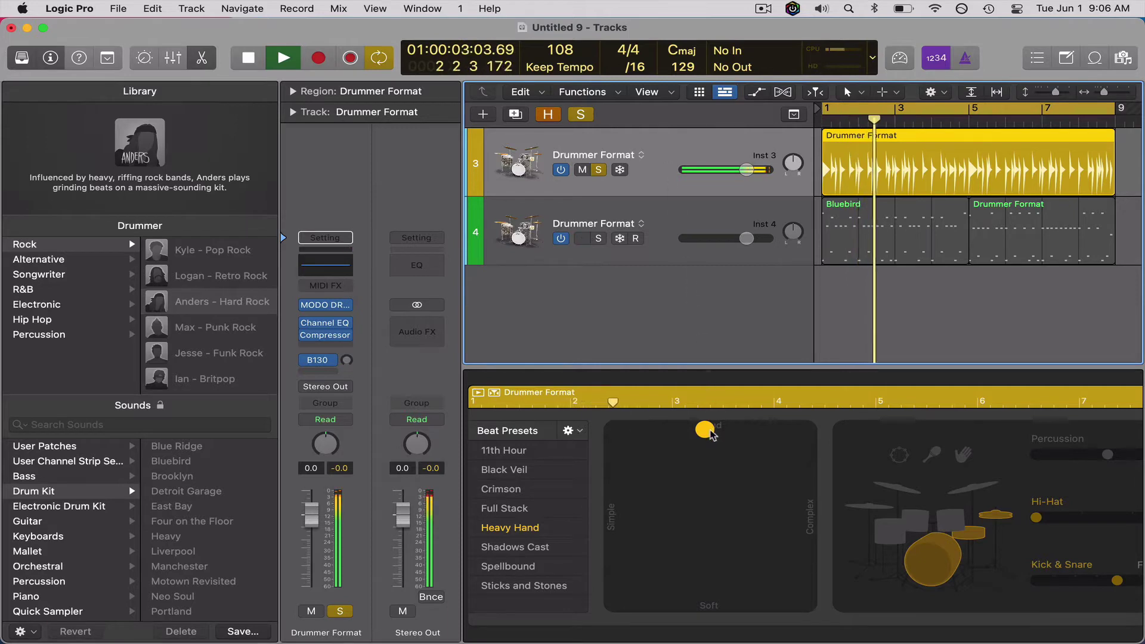
{"action": "left_click_drag", "start_coordinate": [704, 429], "coordinate": [782, 454]}
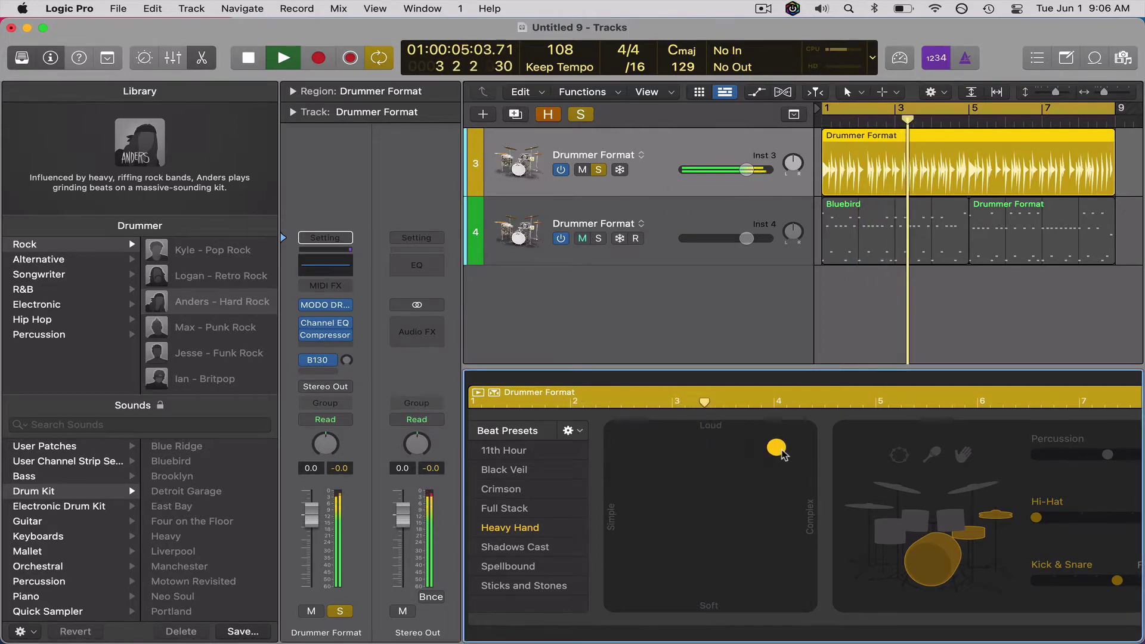
- Raise MODO DRUM's Velocity above the middle while listening to the Extreme kit, and stop playback
{"action": "key", "text": "v"}
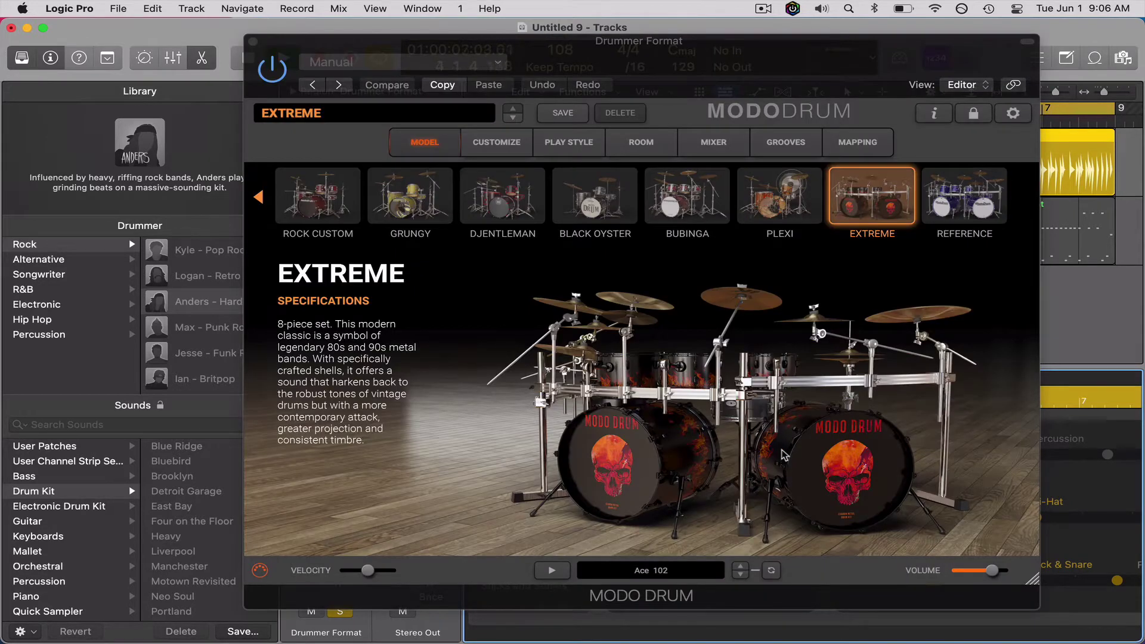
{"action": "key", "text": "v"}
{"action": "key", "text": "v"}
{"action": "mouse_move", "coordinate": [372, 573]}
{"action": "left_mouse_down"}
{"action": "mouse_move", "coordinate": [397, 574]}
{"action": "mouse_move", "coordinate": [329, 575]}
{"action": "mouse_move", "coordinate": [377, 582]}
{"action": "left_mouse_up"}
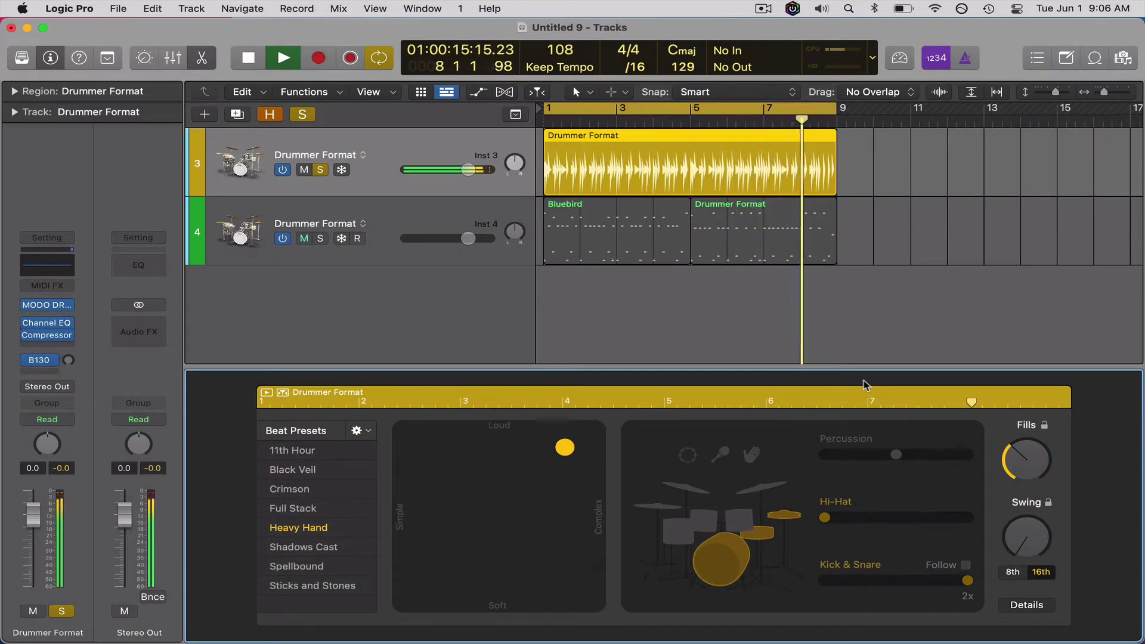
{"action": "key", "text": "space"}
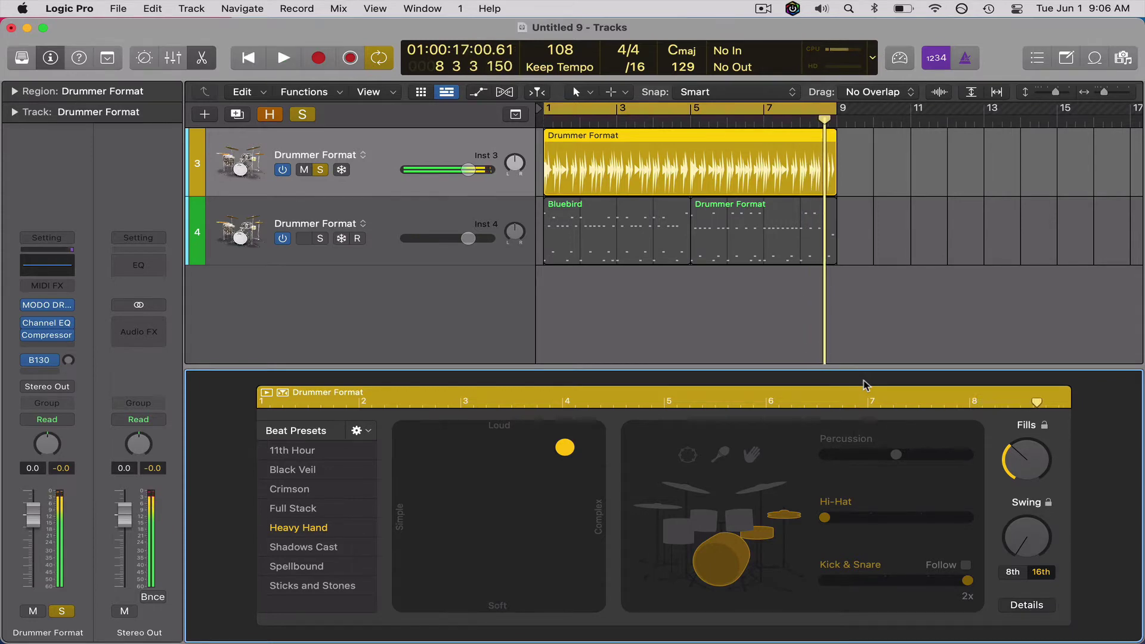
- Change the drummer to Logan – Retro Rock, turn off further confirmation prompts, and hide the Library
{"action": "key", "text": "y"}
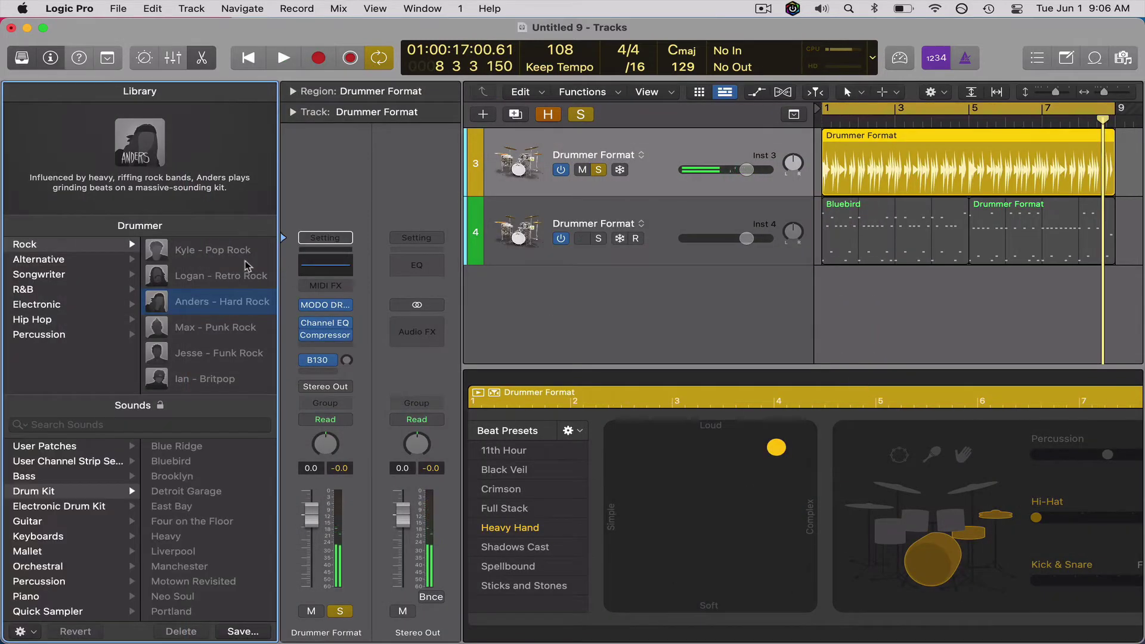
{"action": "left_click", "coordinate": [230, 275]}
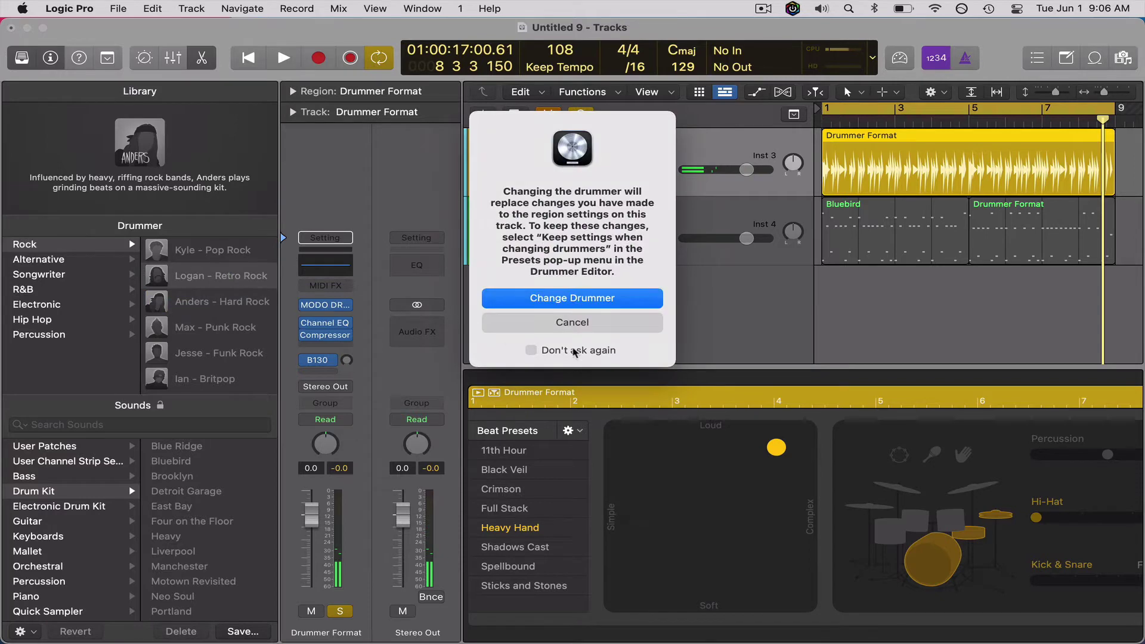
{"action": "left_click", "coordinate": [582, 350]}
{"action": "left_click", "coordinate": [579, 298]}
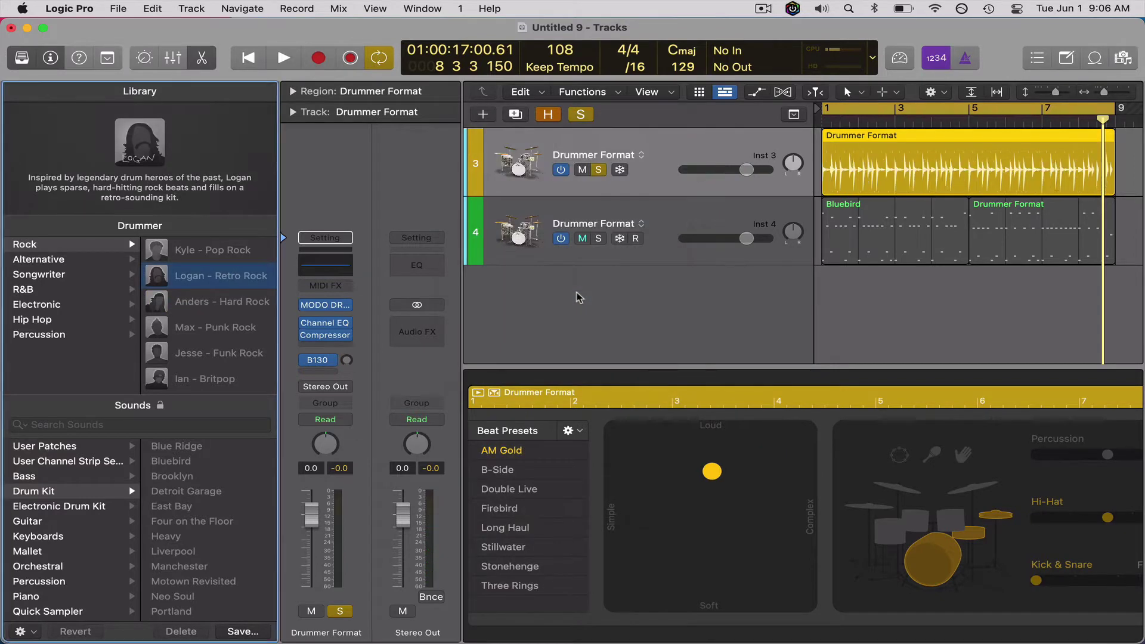
{"action": "key", "text": "y"}
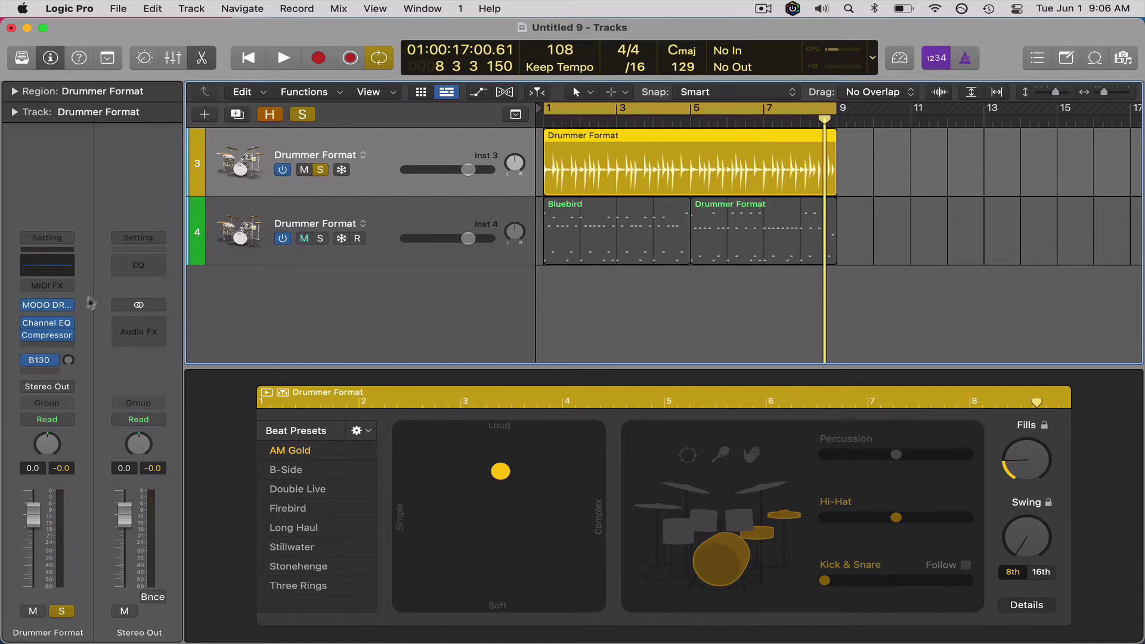
- Load the Reference drum kit model in MODO DRUM and play the track with it
{"action": "mouse_move", "coordinate": [52, 311]}
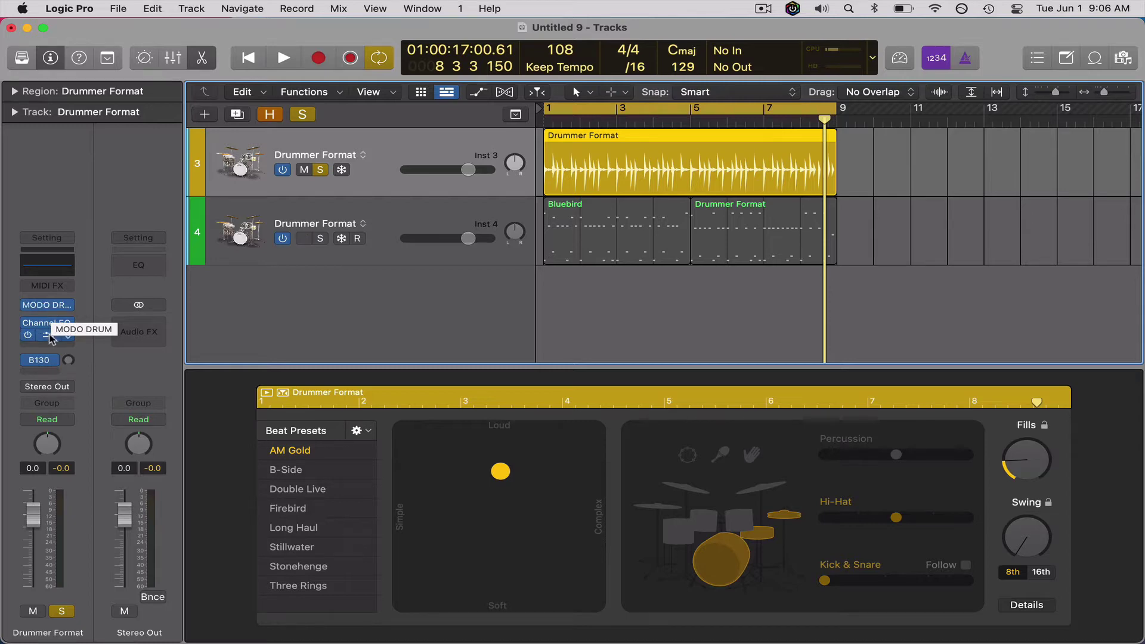
{"action": "left_click", "coordinate": [52, 310]}
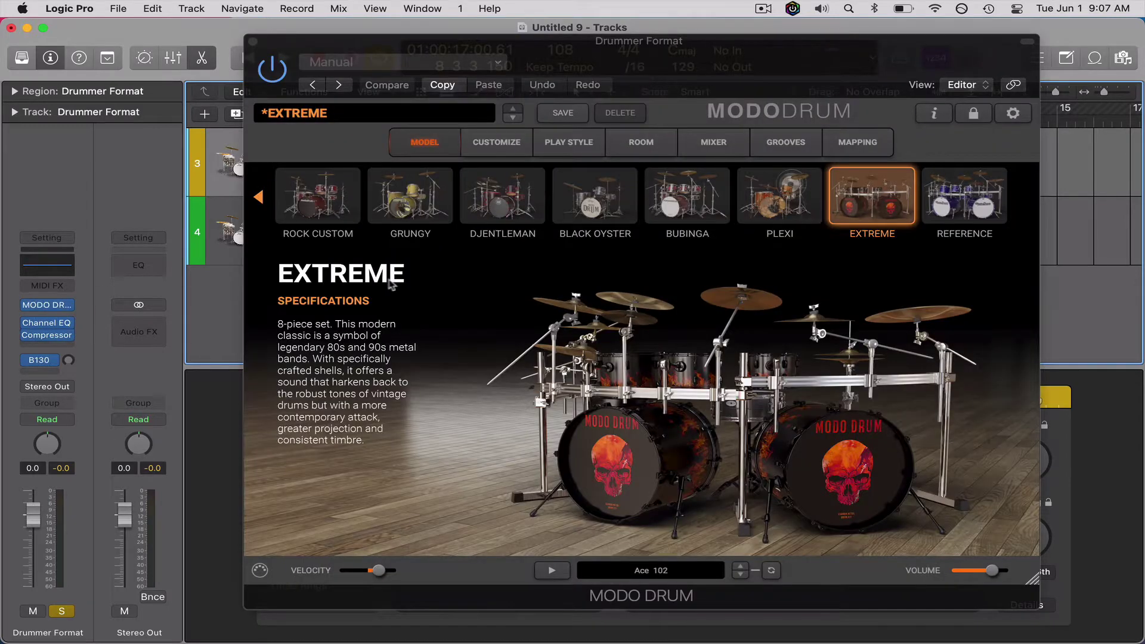
{"action": "left_click", "coordinate": [954, 210]}
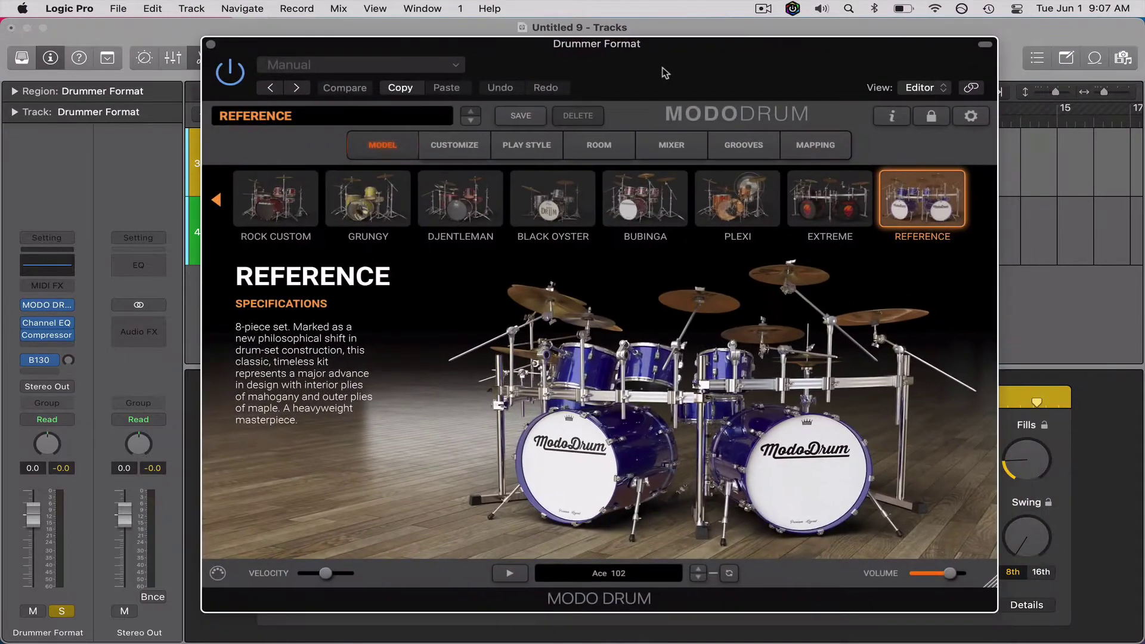
{"action": "left_click_drag", "start_coordinate": [665, 73], "coordinate": [666, 76]}
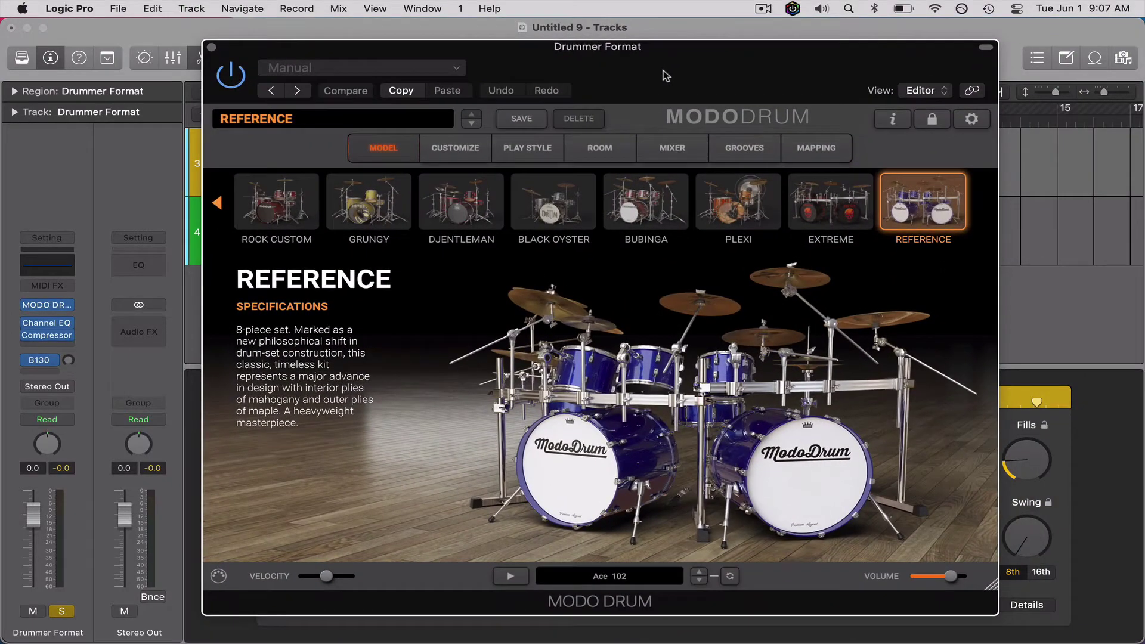
{"action": "key", "text": "space"}
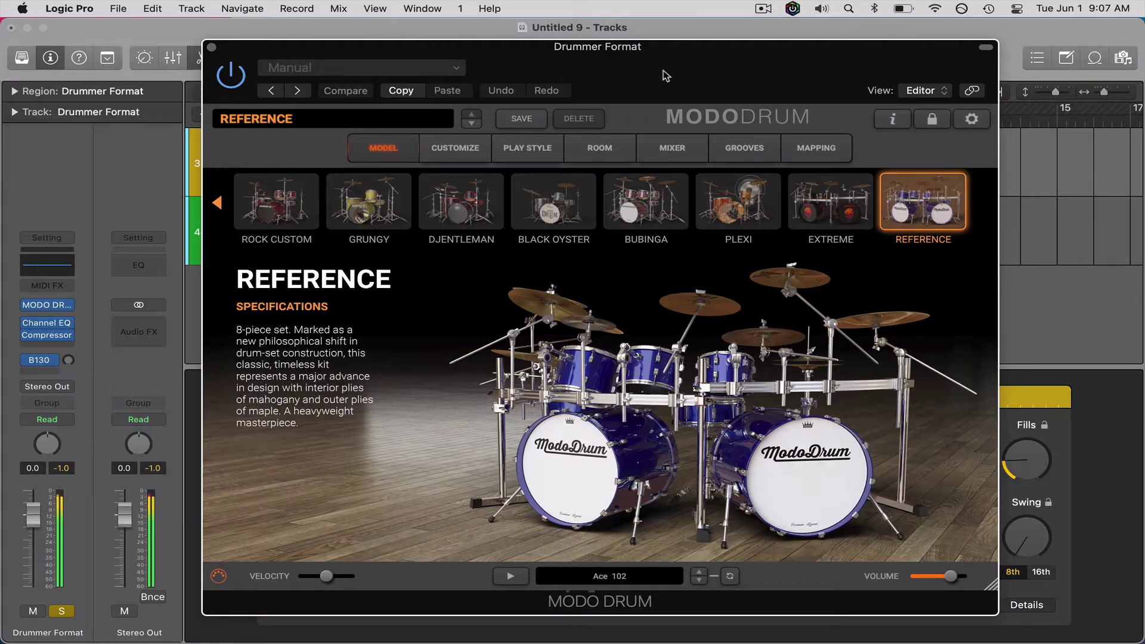
- Switch the beat from hi-hat to cymbals with pattern 2, and bring the MODO DRUM window back
{"action": "key", "text": "super+w"}
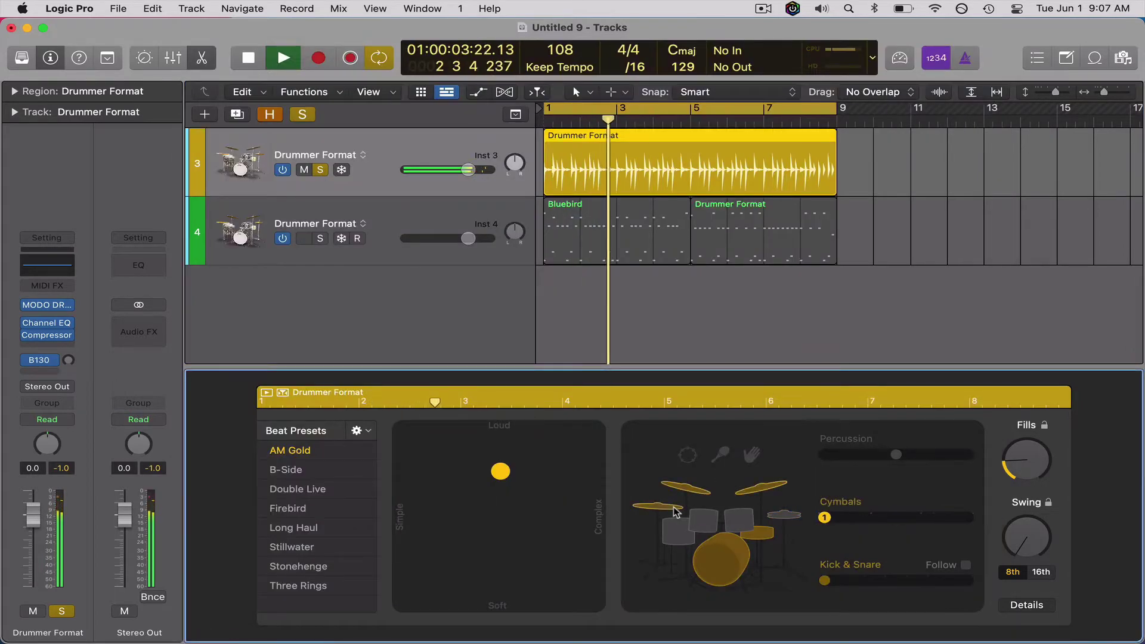
{"action": "key", "text": "v"}
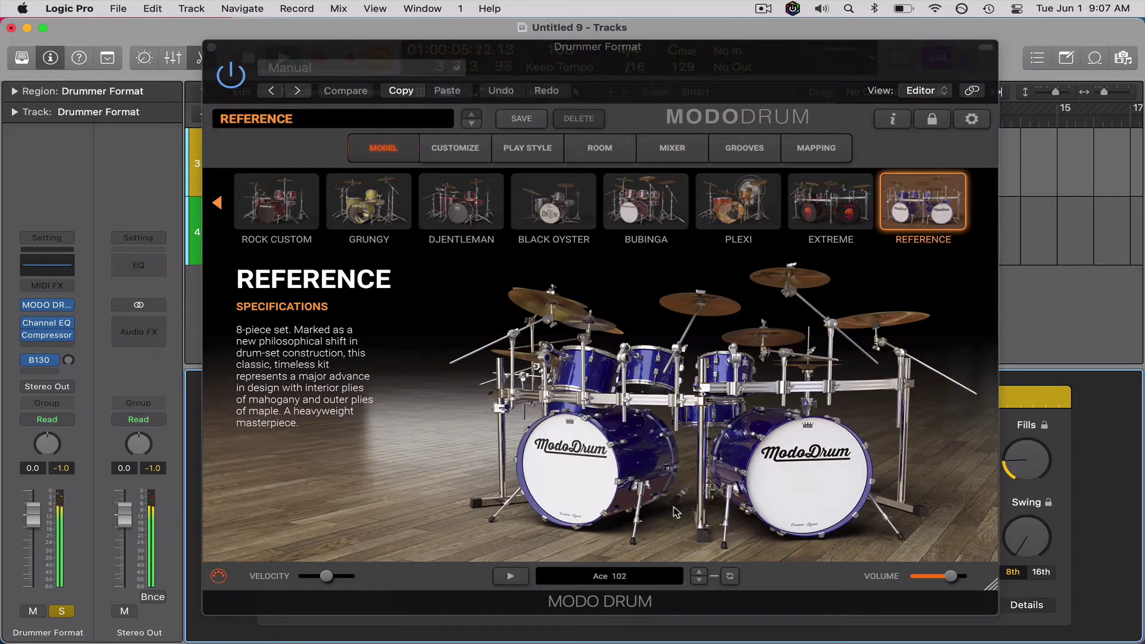
{"action": "key", "text": "v"}
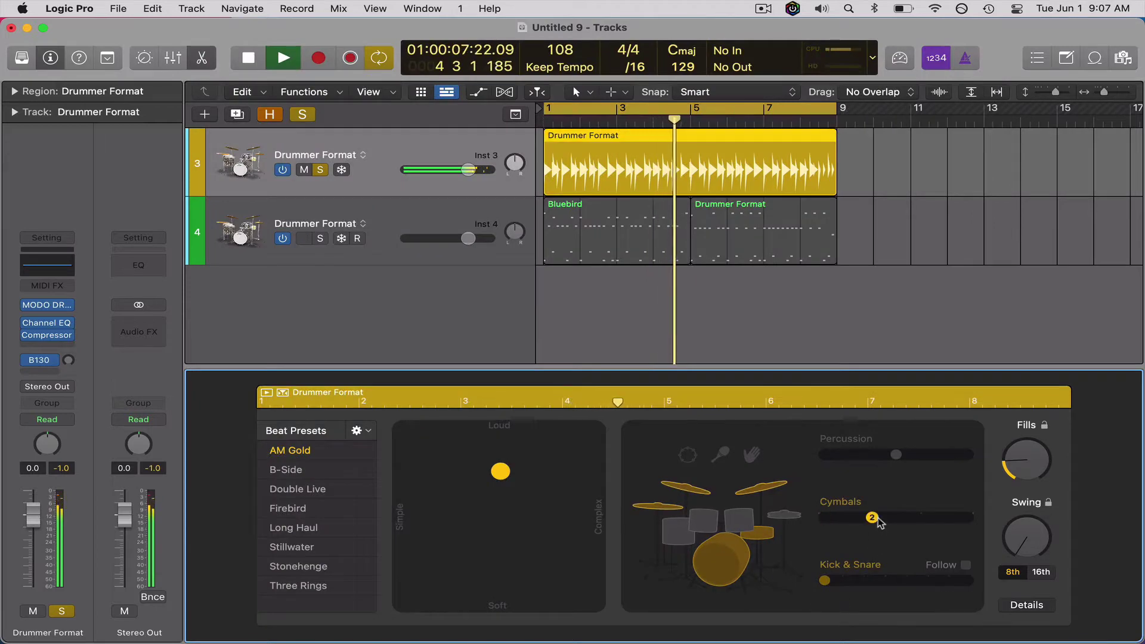
{"action": "key", "text": "v"}
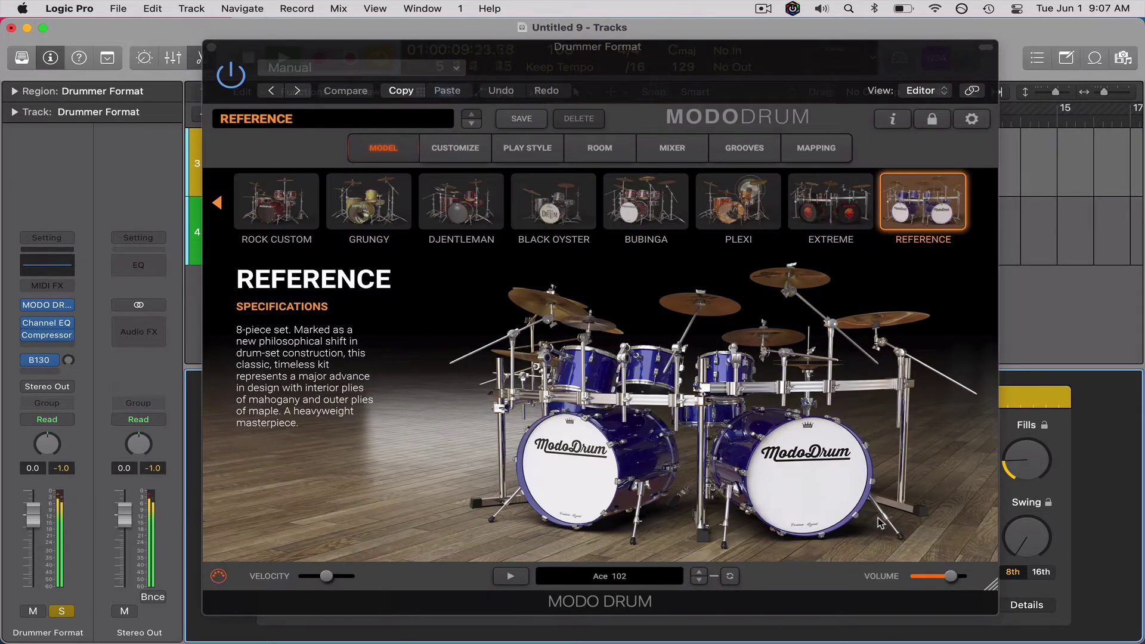
- Try the beat with 61% Swing, return Swing to zero, and turn Fills up to the maximum
{"action": "left_click_drag", "start_coordinate": [1035, 564], "coordinate": [1045, 484]}
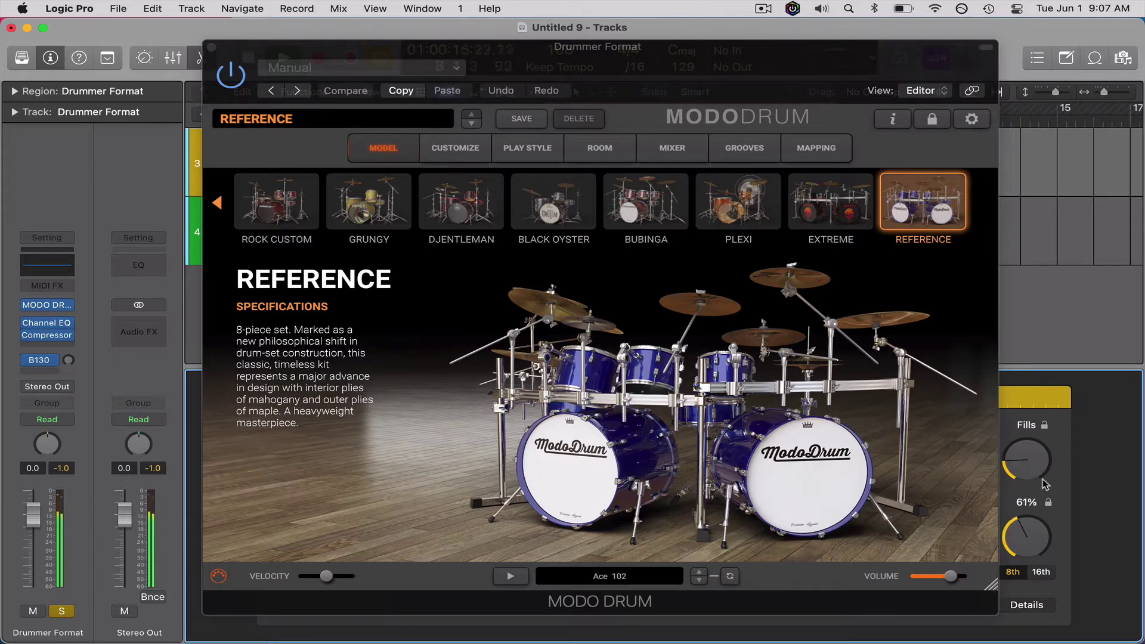
{"action": "left_click_drag", "start_coordinate": [1045, 484], "coordinate": [1043, 500]}
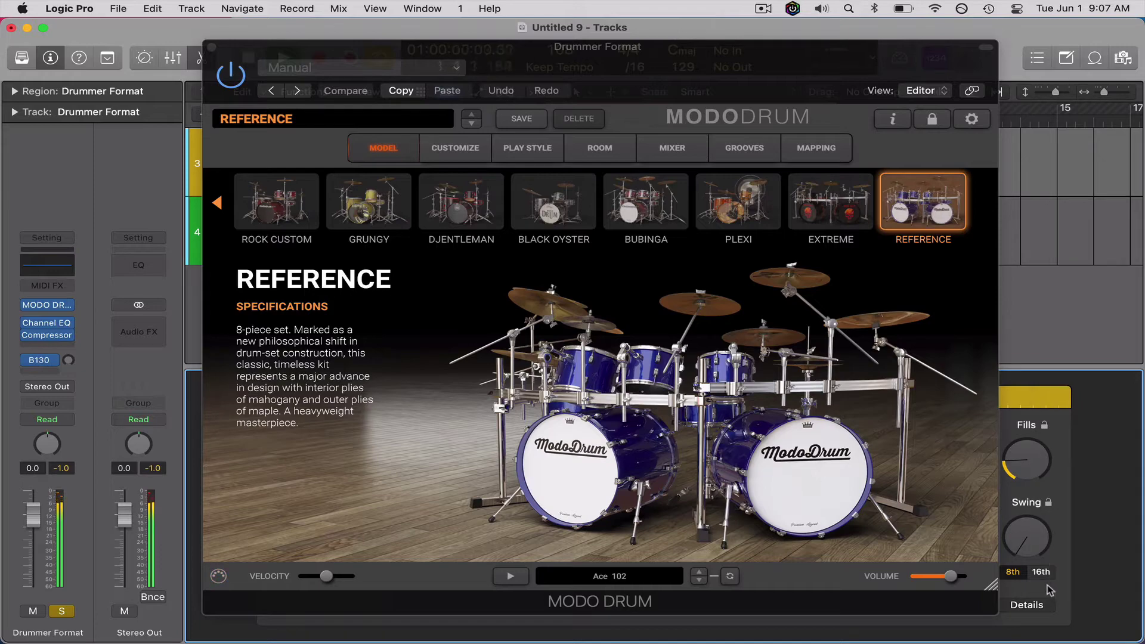
{"action": "left_click_drag", "start_coordinate": [1037, 460], "coordinate": [1054, 319]}
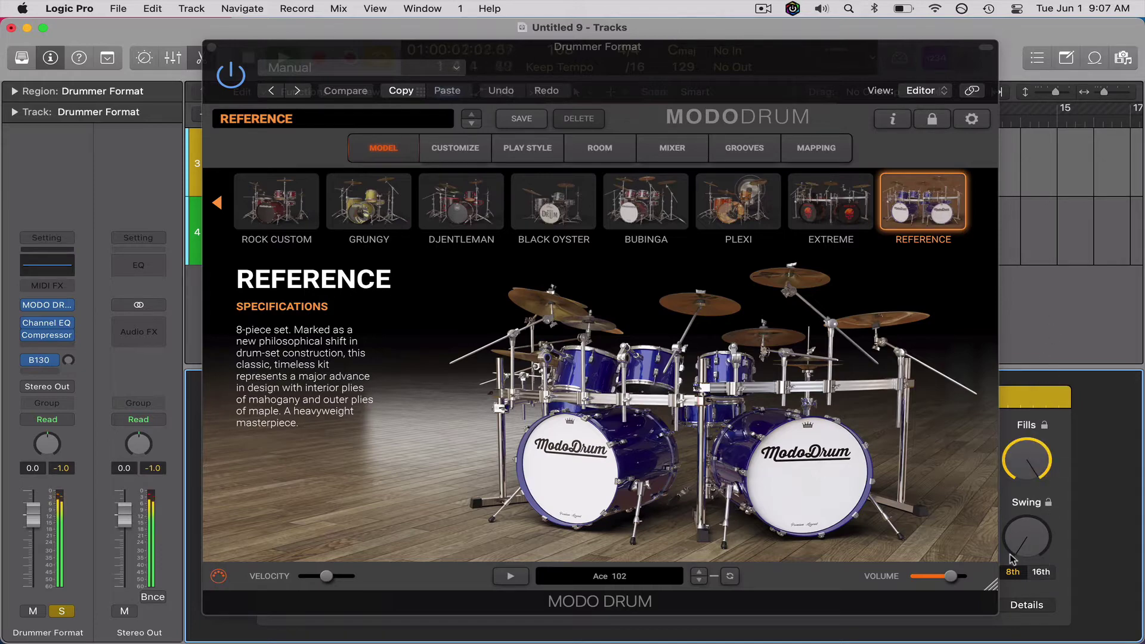
{"action": "left_click_drag", "start_coordinate": [597, 46], "coordinate": [593, 75]}
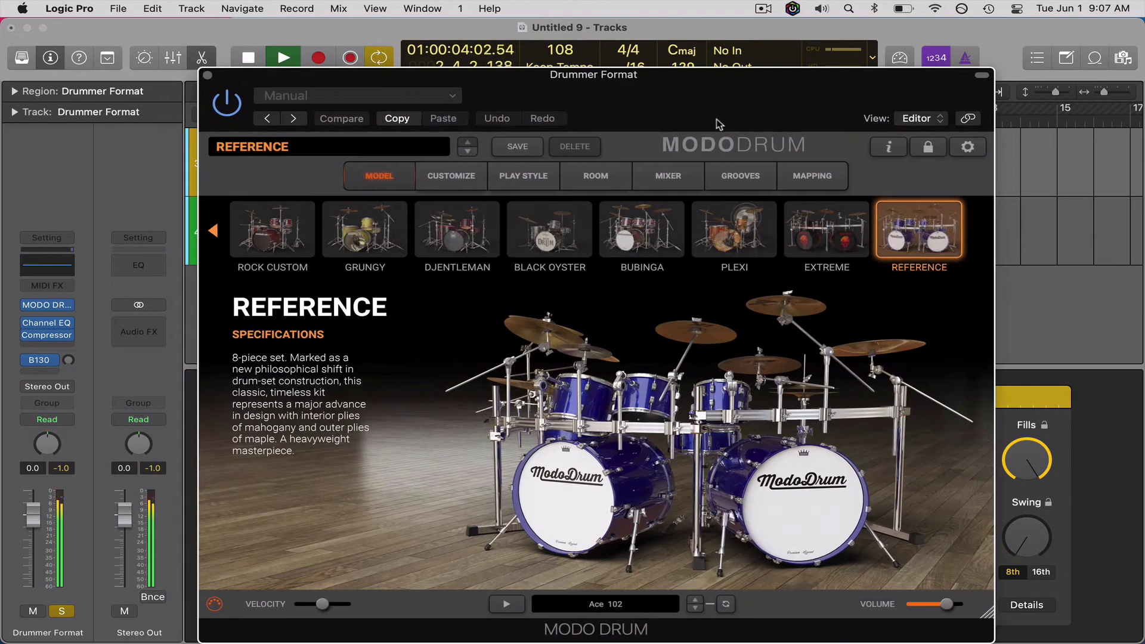
- Load the Rock Custom drum kit model, and play the track with the project tempo set to 150
{"action": "left_click", "coordinate": [255, 236]}
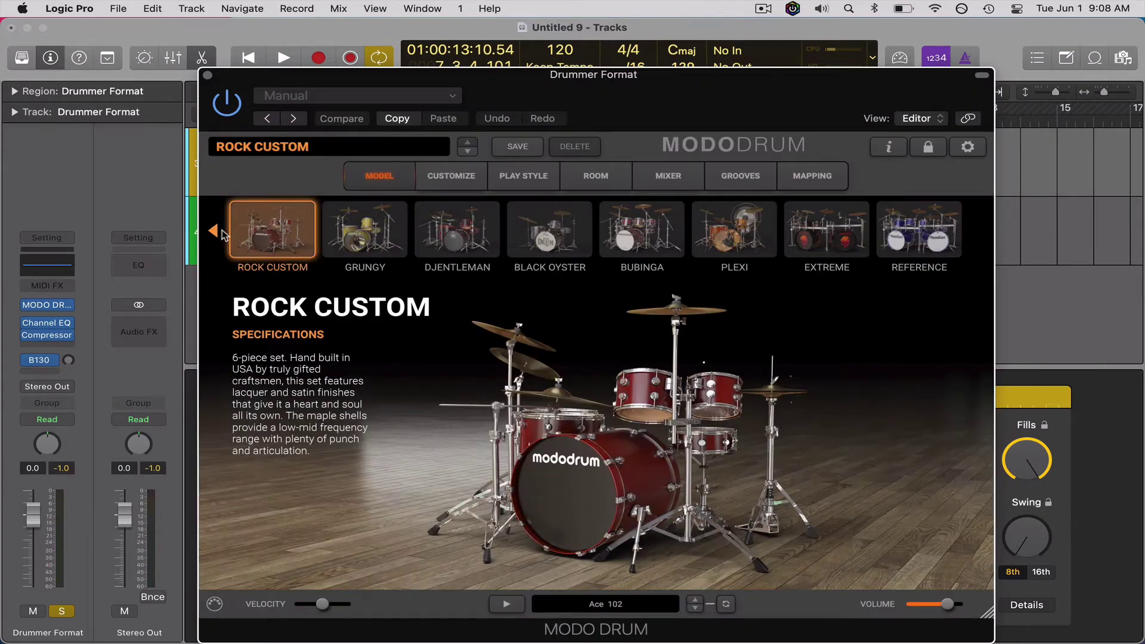
{"action": "key", "text": "space"}
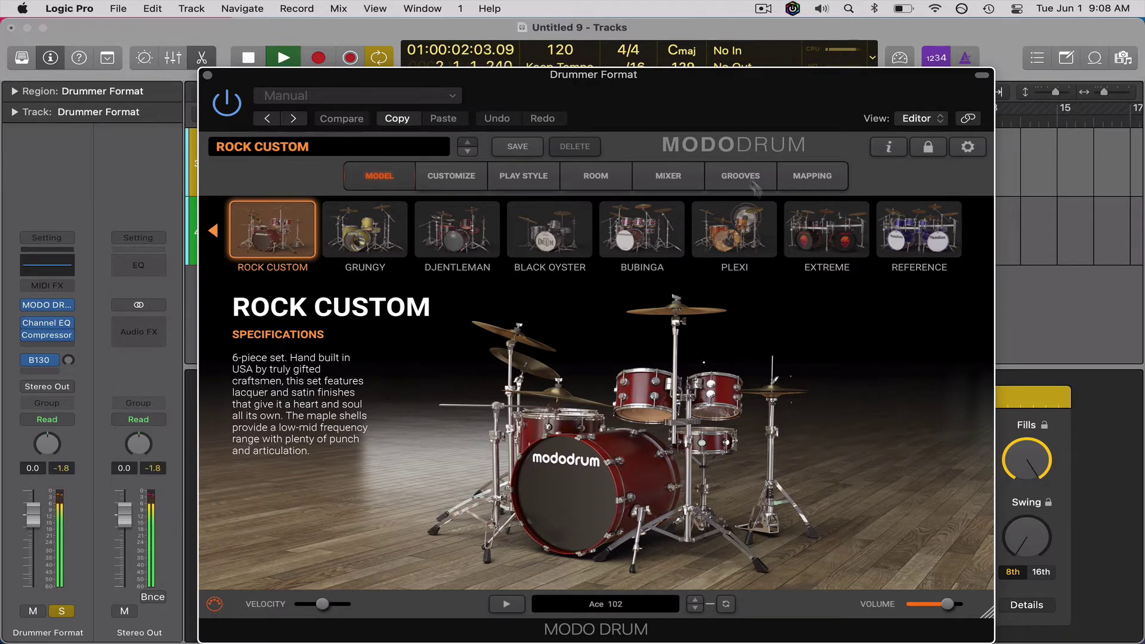
{"action": "double_click", "coordinate": [560, 50]}
{"action": "type", "text": "150"}
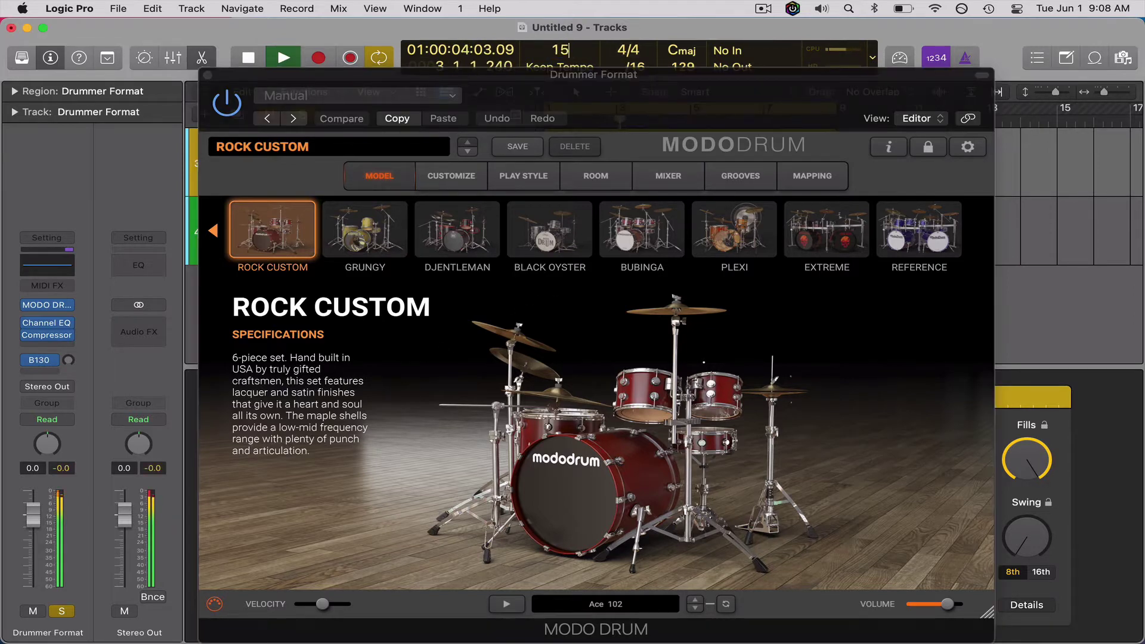
{"action": "key", "text": "Return"}
{"action": "left_click", "coordinate": [621, 89]}
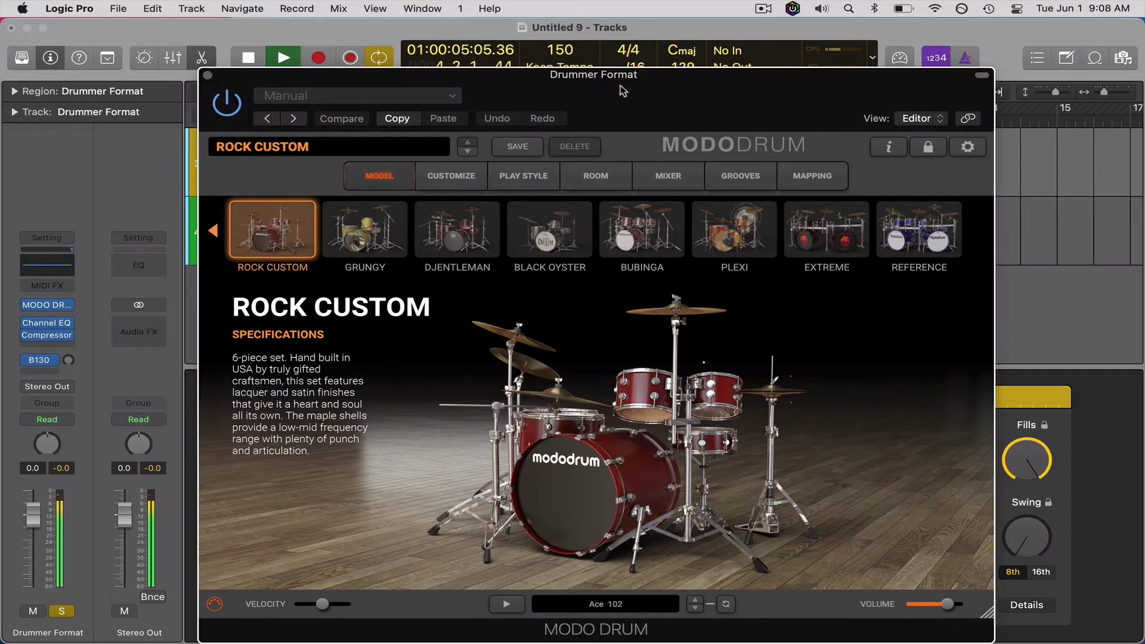
- Lock the Fills amount, and make the beat loud and simple with a slightly higher Kick & Snare setting
{"action": "left_click", "coordinate": [1042, 424]}
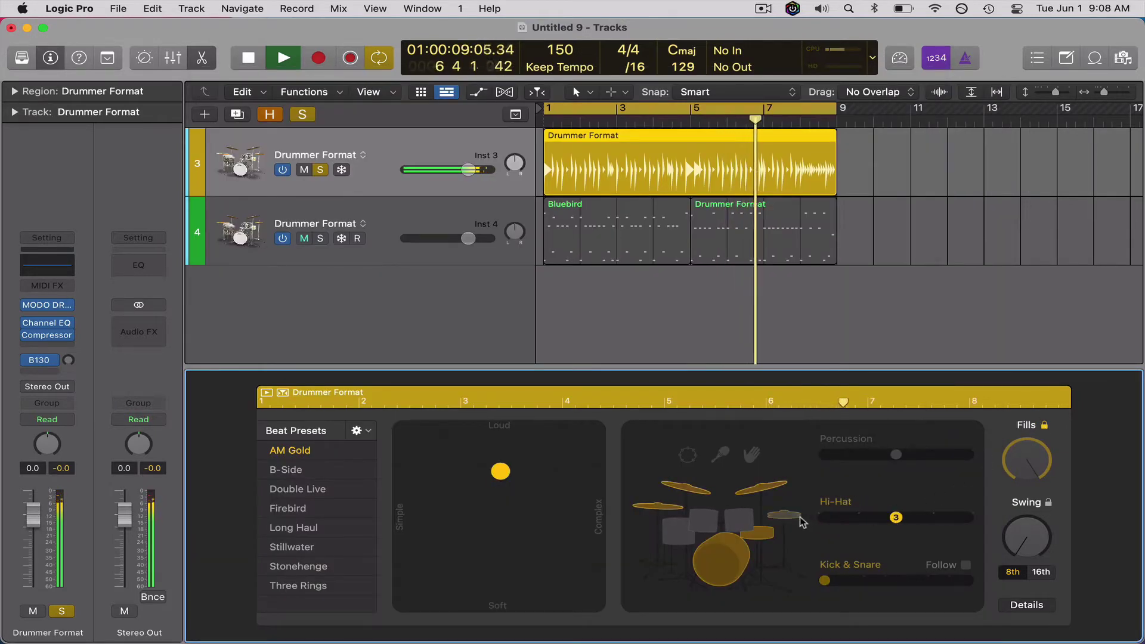
{"action": "left_click_drag", "start_coordinate": [825, 581], "coordinate": [866, 580]}
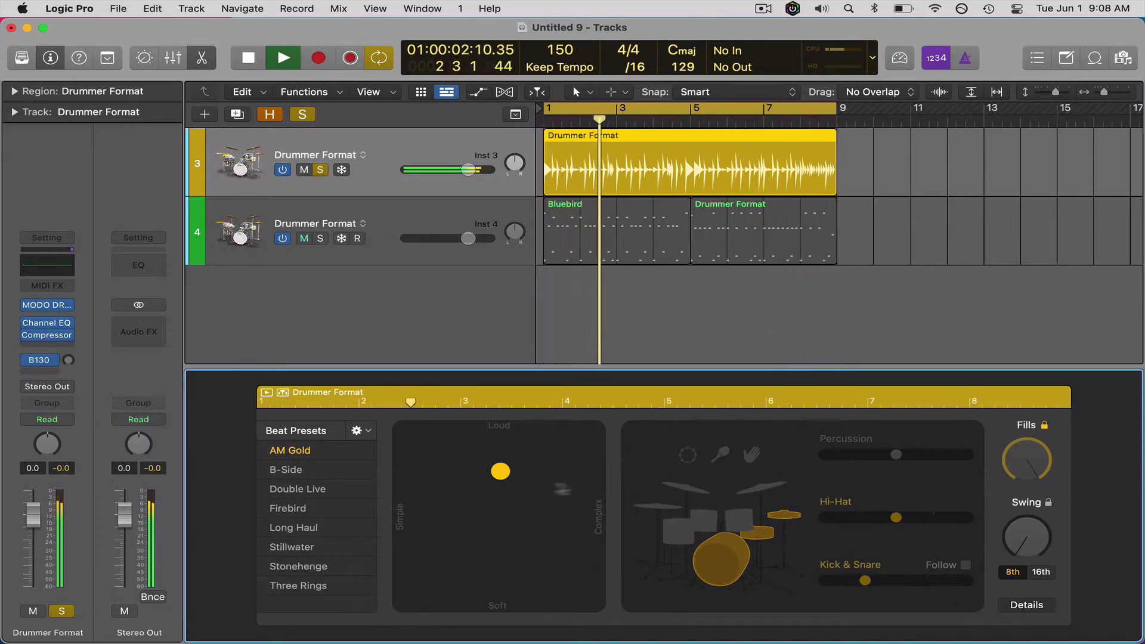
{"action": "left_click_drag", "start_coordinate": [515, 477], "coordinate": [417, 437]}
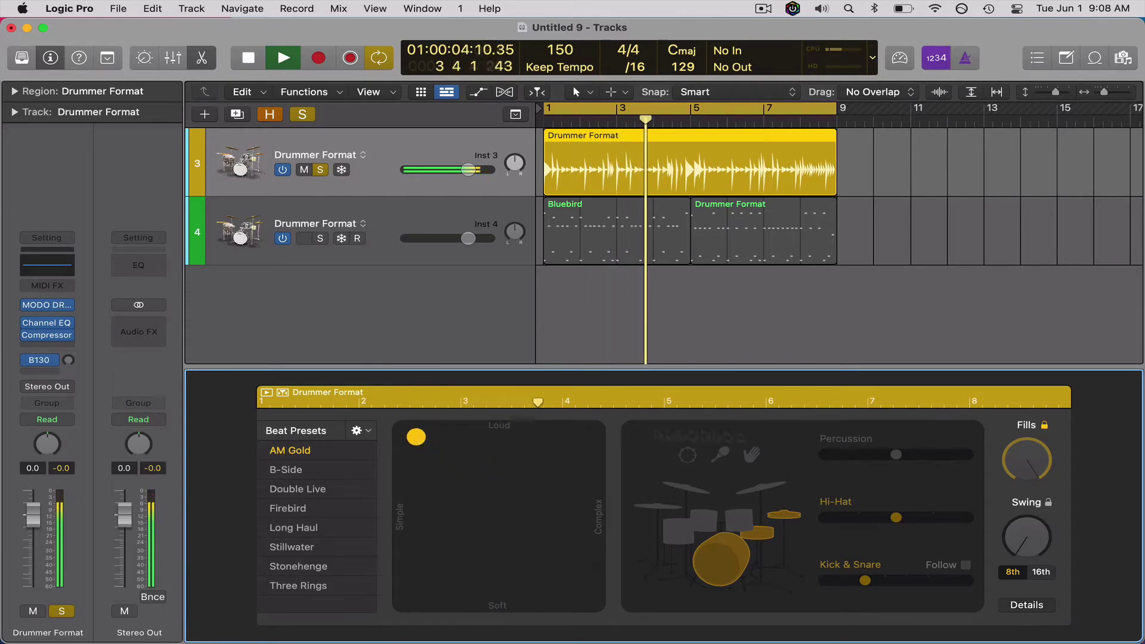
- Turn Fills down to zero, and make the beat loud and fully complex using cymbals instead of hi-hat
{"action": "left_click_drag", "start_coordinate": [1044, 458], "coordinate": [1045, 444]}
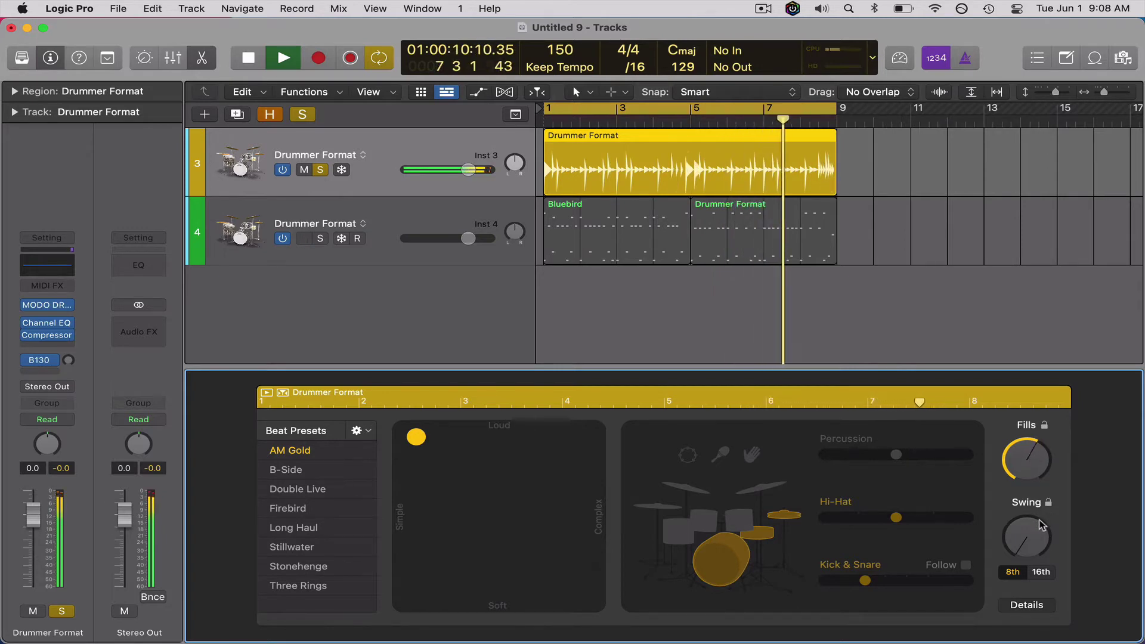
{"action": "left_click_drag", "start_coordinate": [416, 437], "coordinate": [610, 438]}
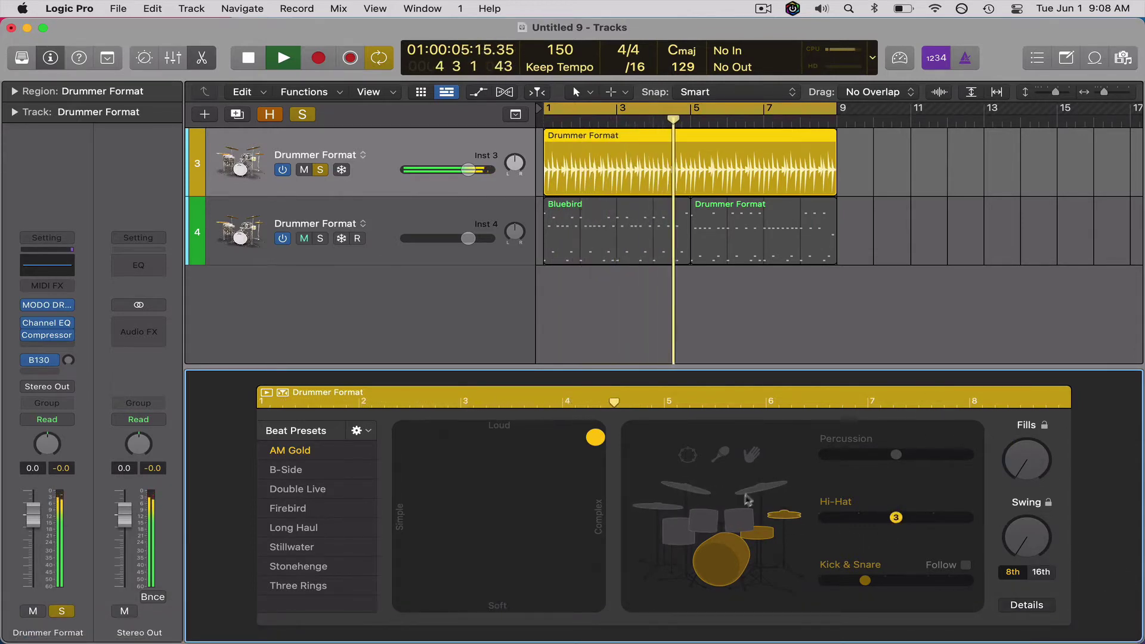
{"action": "left_click", "coordinate": [760, 490]}
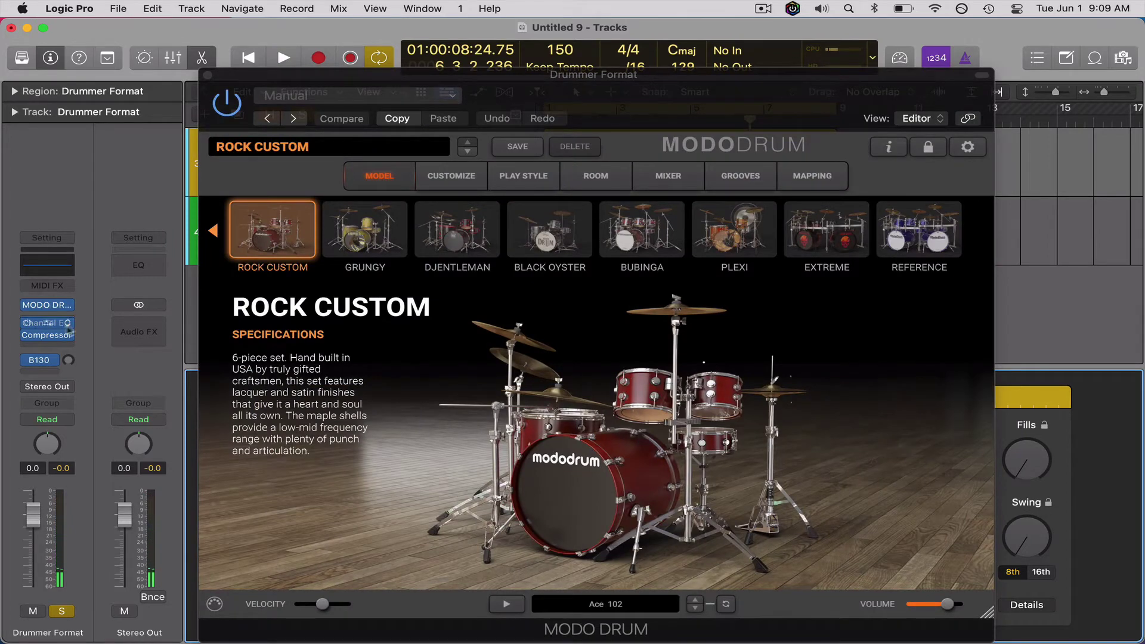
- Inspect the drummer track's Channel EQ and Compressor settings, playing the beat with the Compressor open
{"action": "left_click", "coordinate": [47, 325]}
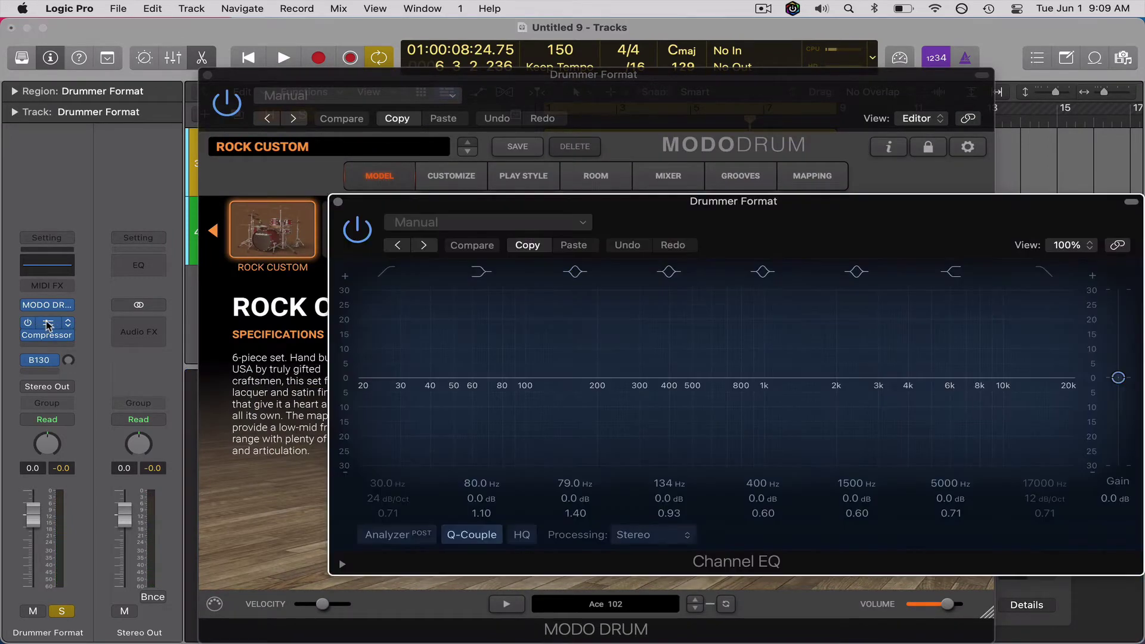
{"action": "left_click", "coordinate": [338, 203]}
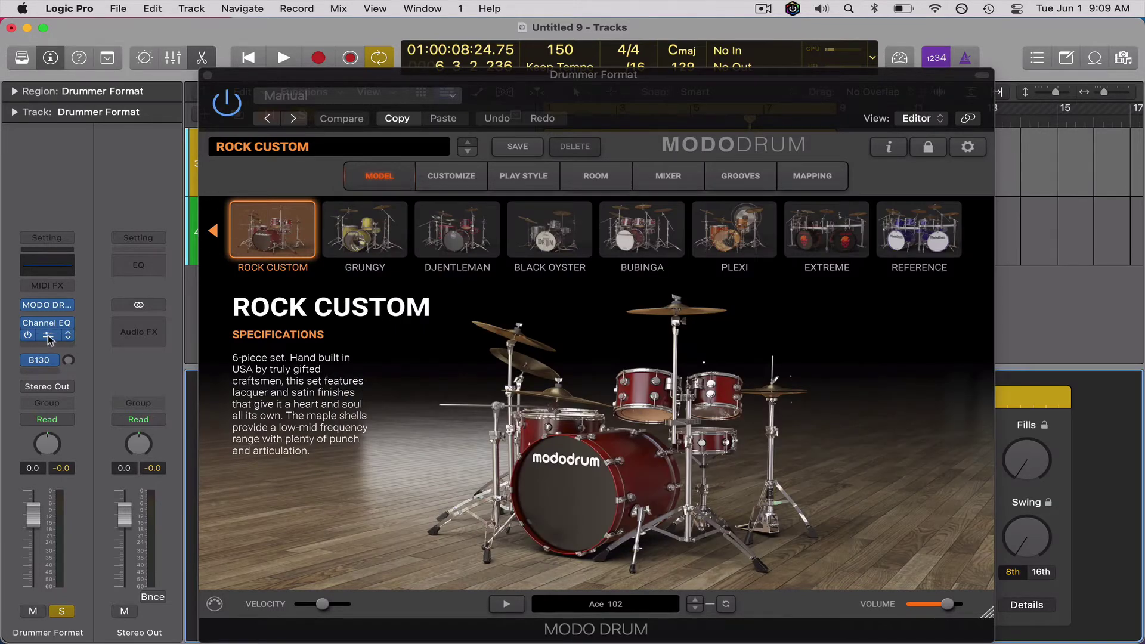
{"action": "left_click", "coordinate": [50, 340]}
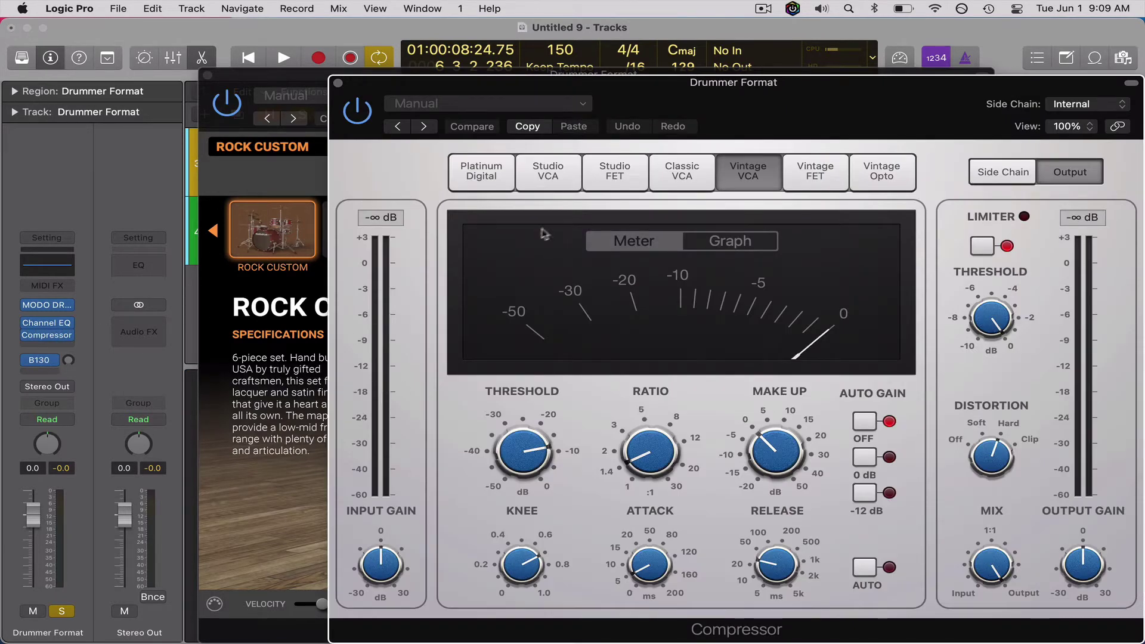
{"action": "key", "text": "space"}
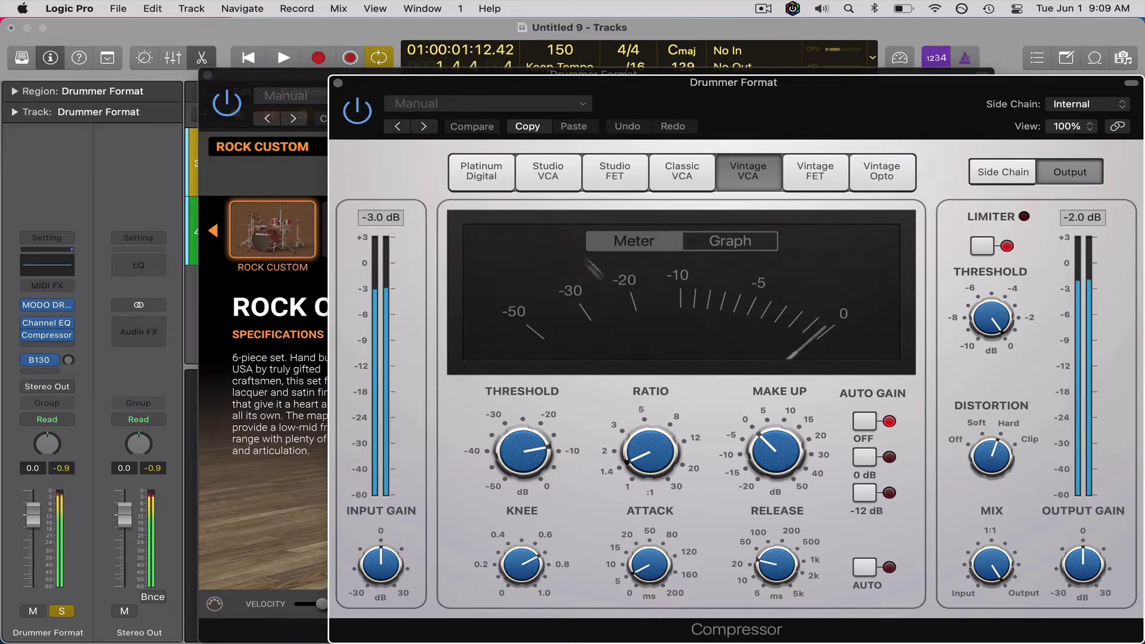
{"action": "left_click", "coordinate": [338, 82]}
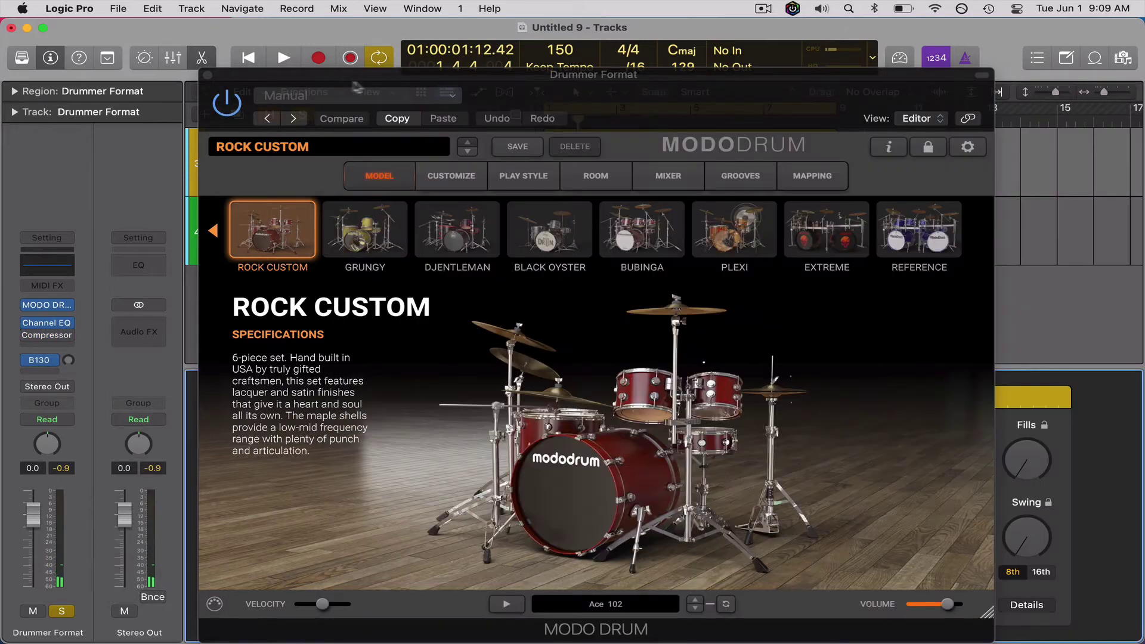
- Play the Logic track briefly, and preview the built-in Ace 102 groove by itself
{"action": "key", "text": "space"}
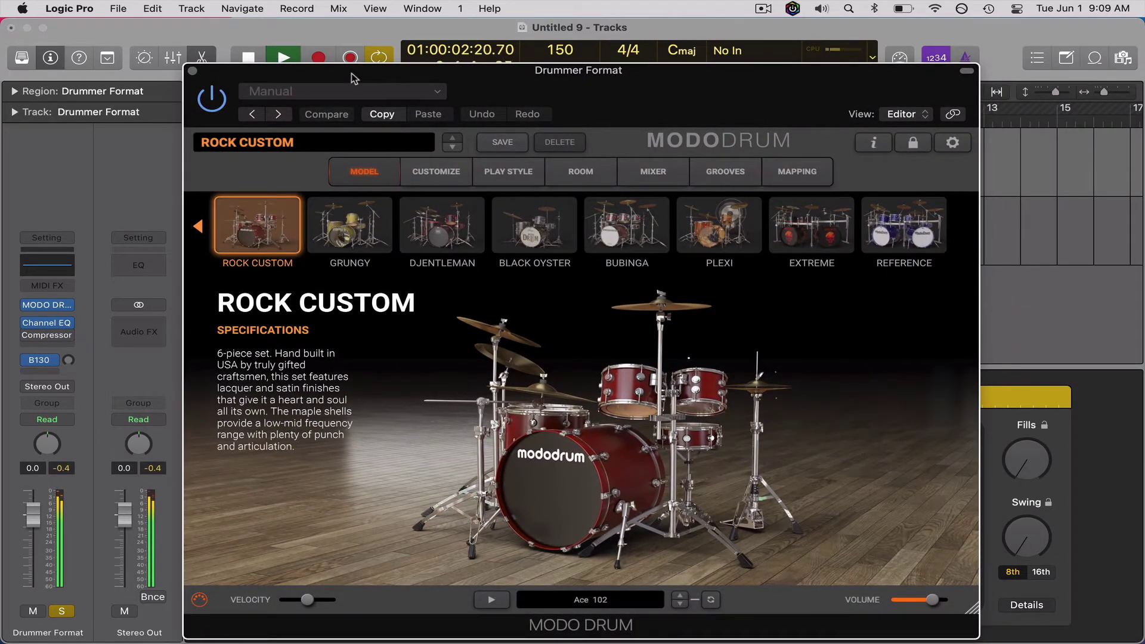
{"action": "key", "text": "space"}
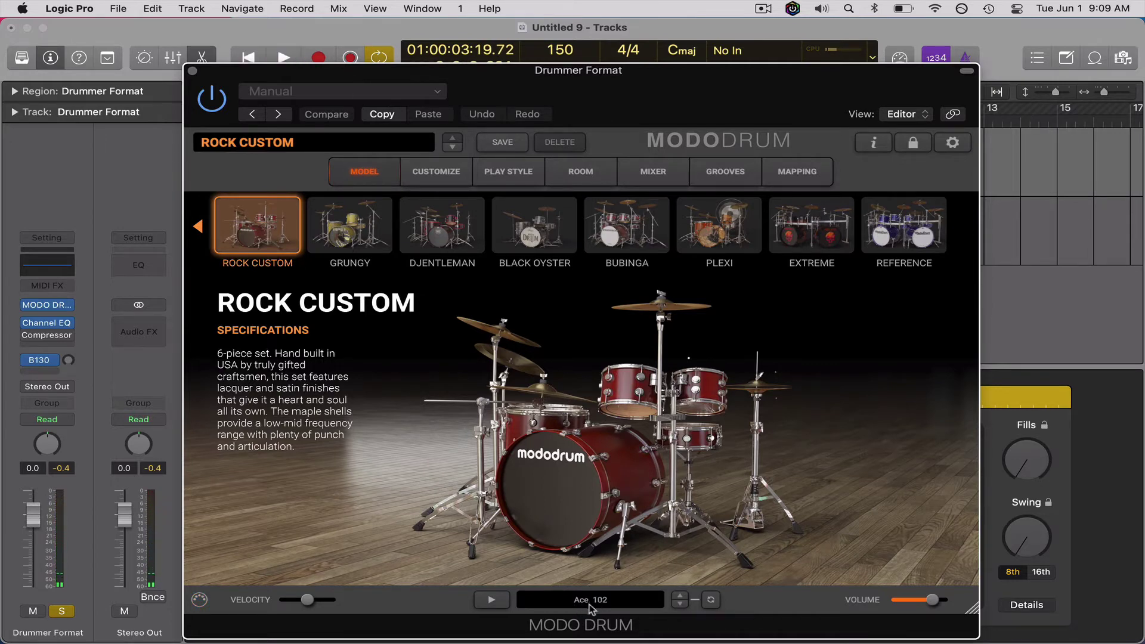
{"action": "left_click", "coordinate": [492, 601]}
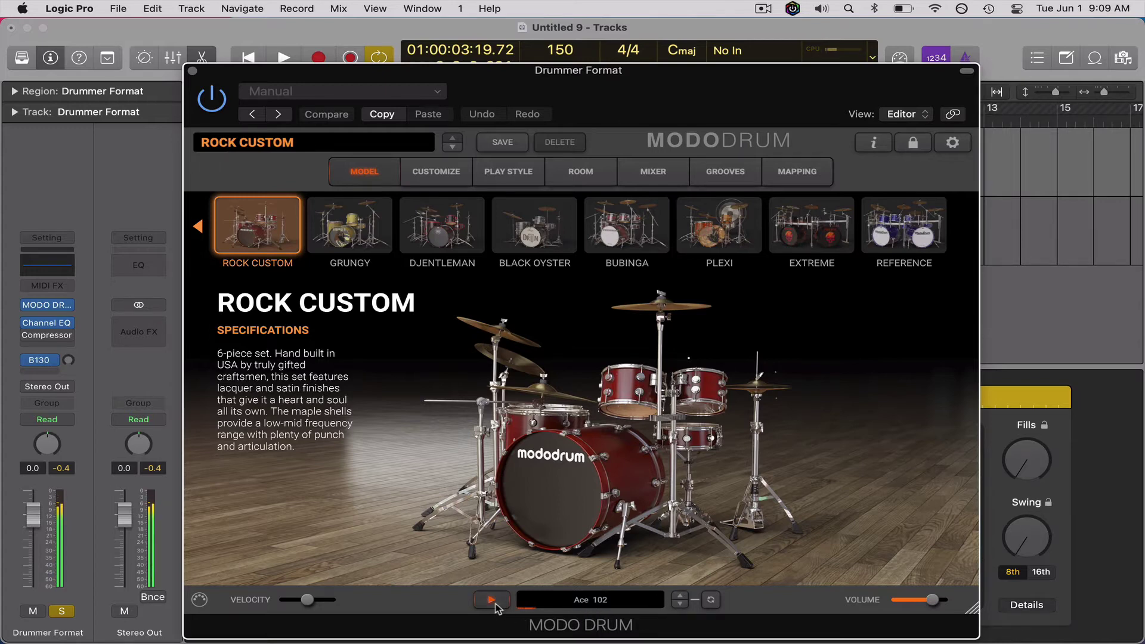
{"action": "left_click", "coordinate": [492, 601]}
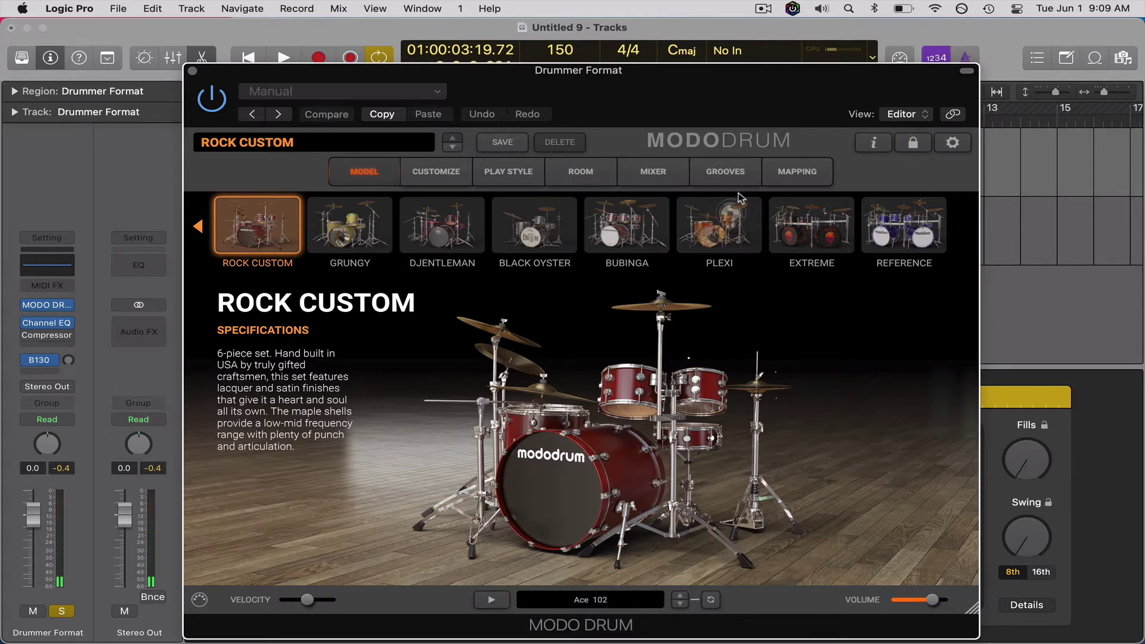
- Look through the groove list, and audition Aeris Intro 116, Aeris Verse-1 116 and Aeris Verse-2 116, trying the loop option
{"action": "left_click", "coordinate": [738, 174]}
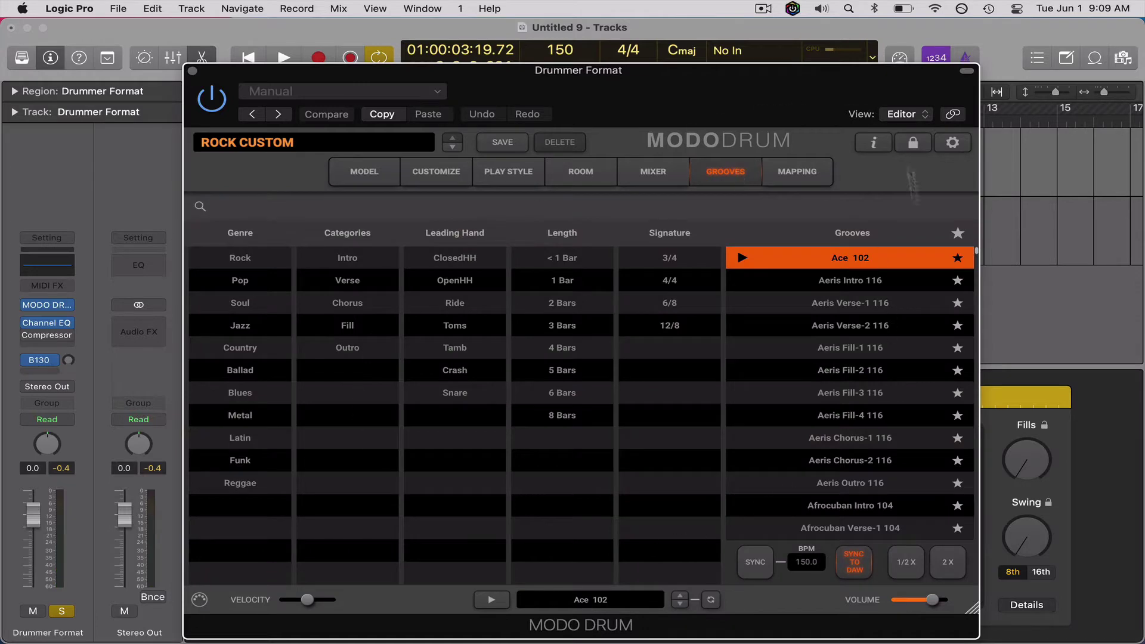
{"action": "left_click", "coordinate": [394, 173]}
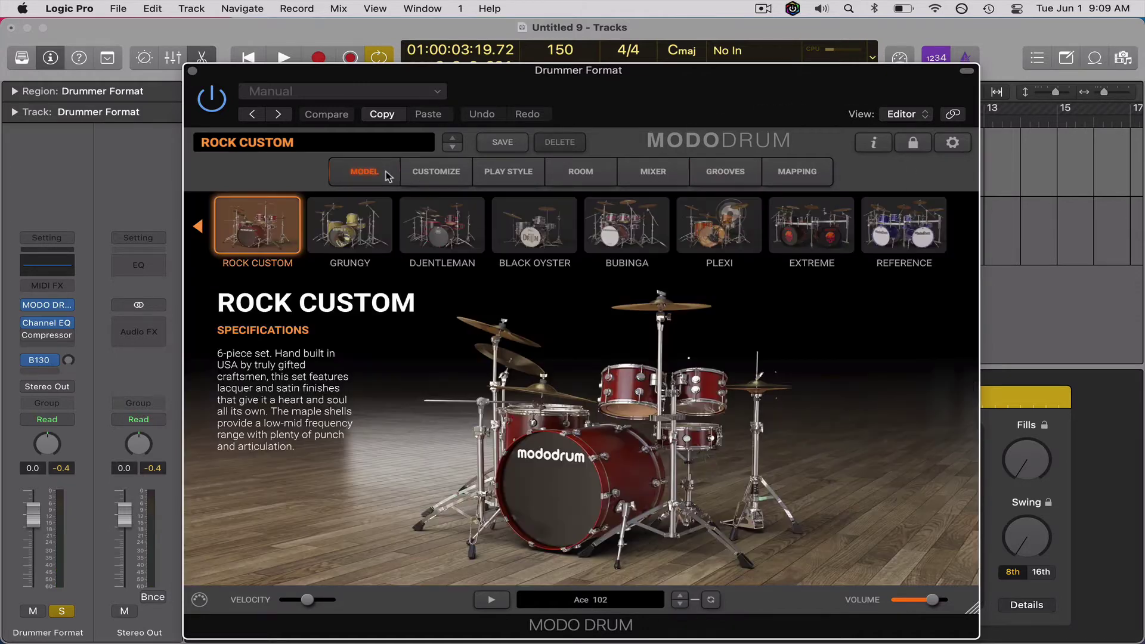
{"action": "left_click", "coordinate": [681, 602]}
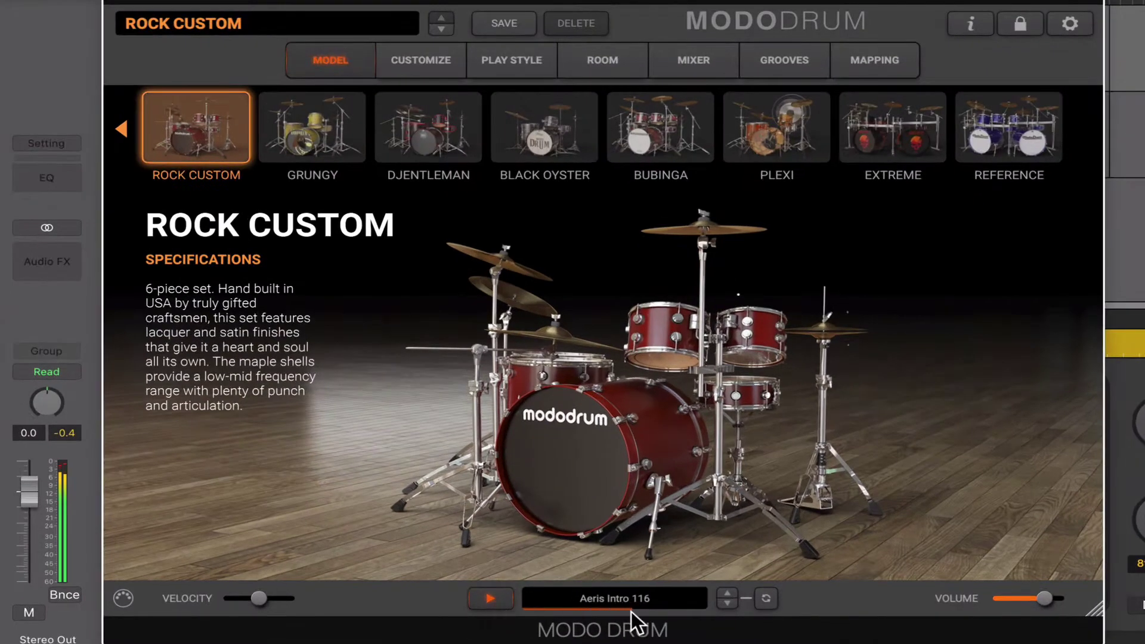
{"action": "left_click", "coordinate": [726, 603]}
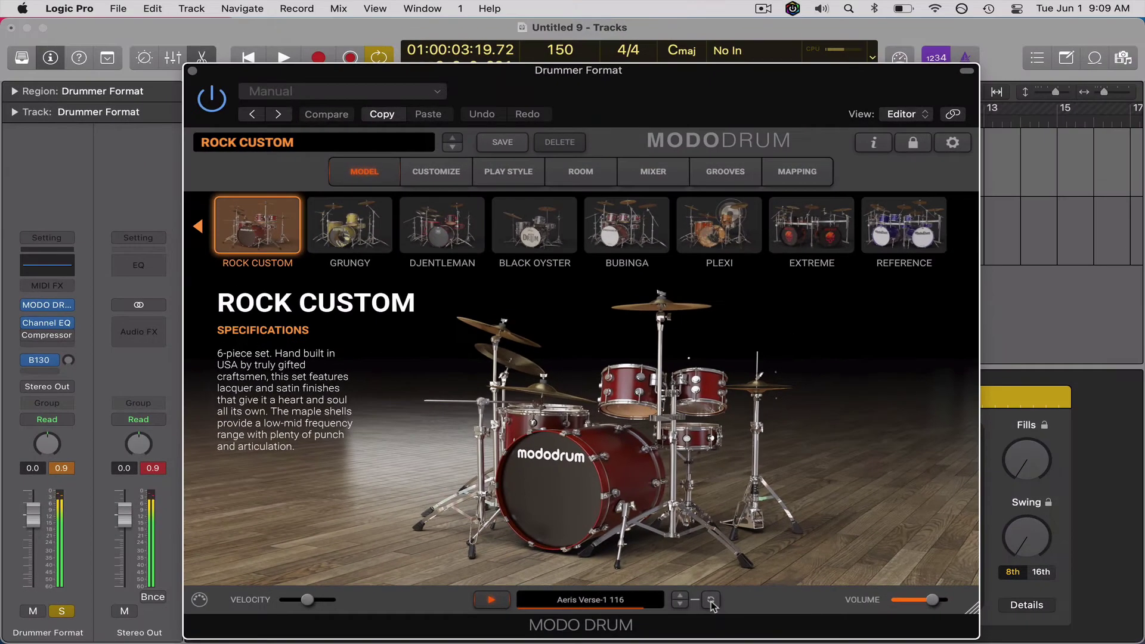
{"action": "left_click", "coordinate": [711, 601]}
{"action": "left_click", "coordinate": [711, 603]}
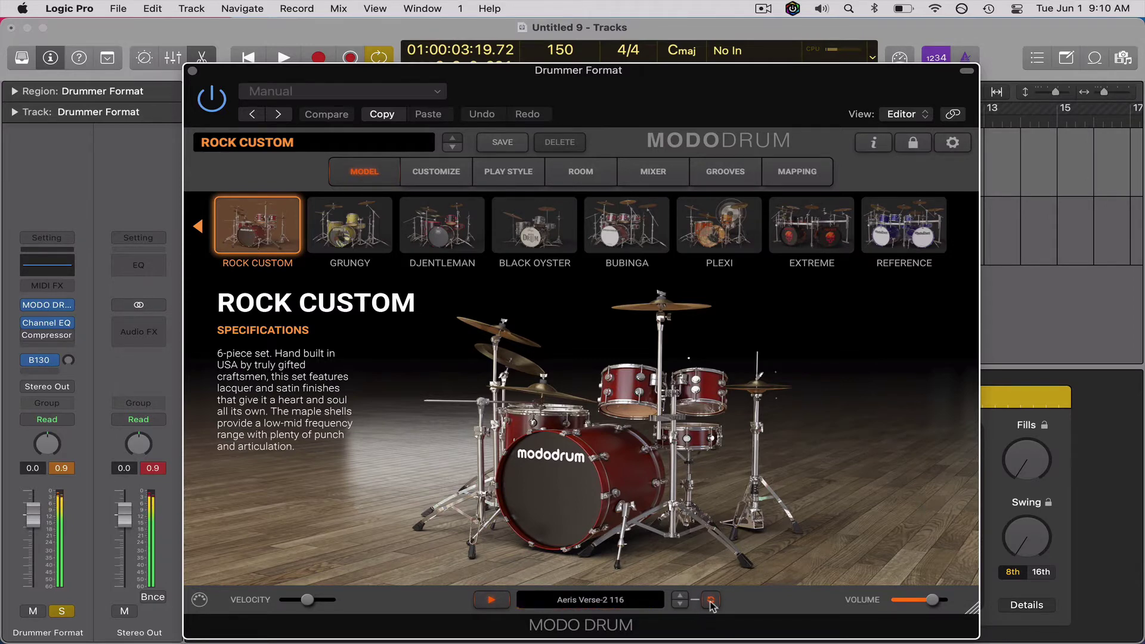
{"action": "left_click", "coordinate": [492, 599]}
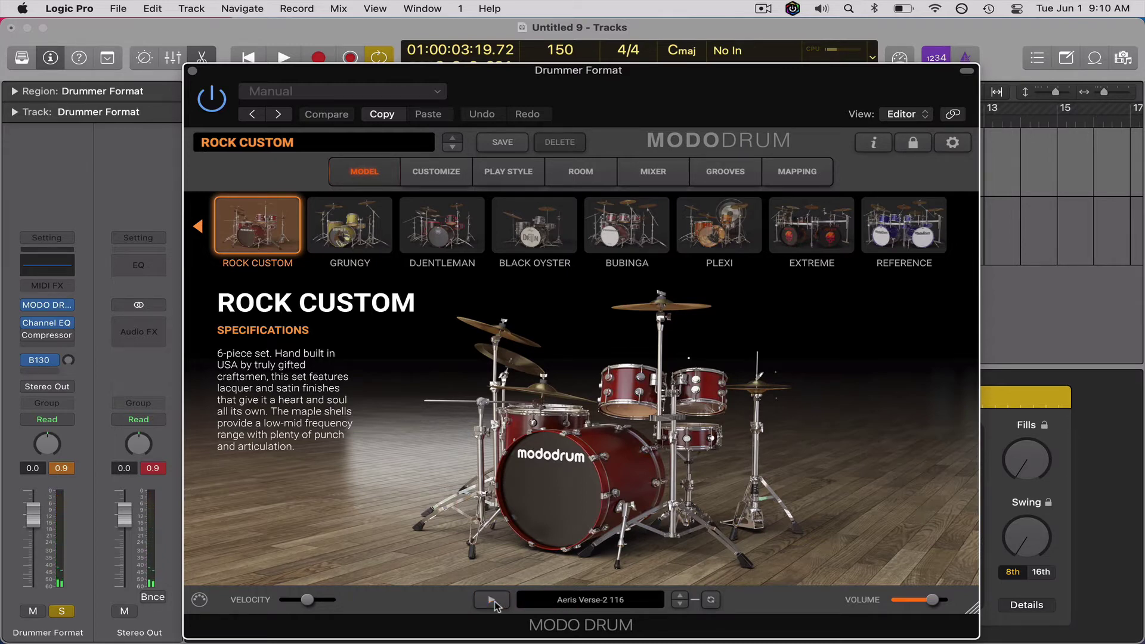
- Delete the yellow Drummer Format region from track 3, and bring the MODO DRUM window back up
{"action": "key", "text": "super+w"}
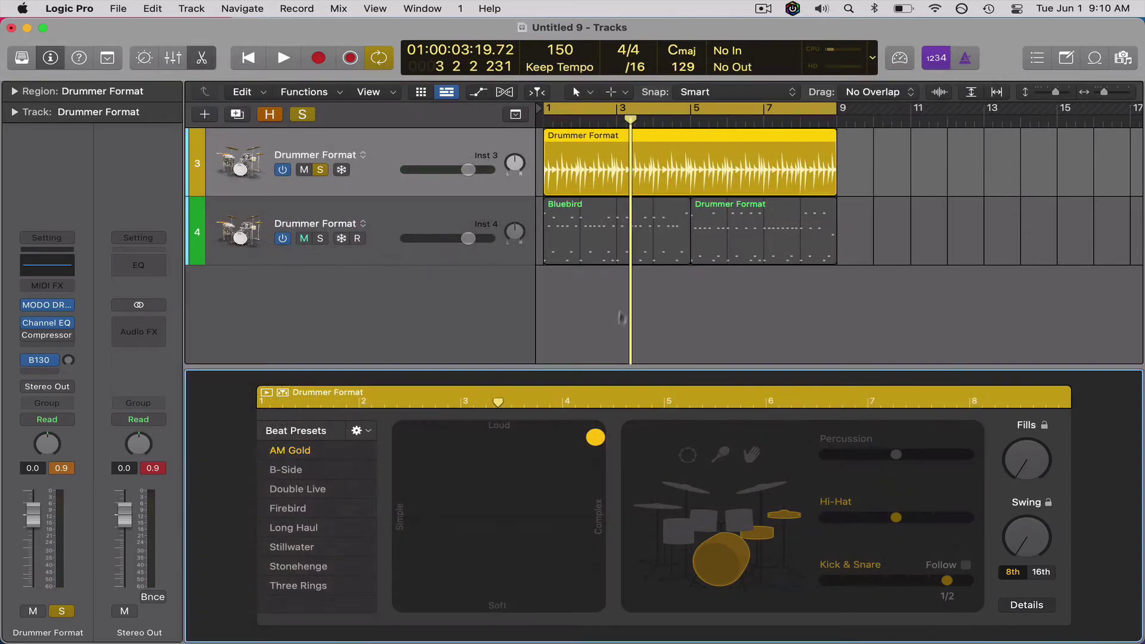
{"action": "left_click", "coordinate": [655, 177]}
{"action": "key", "text": "Delete"}
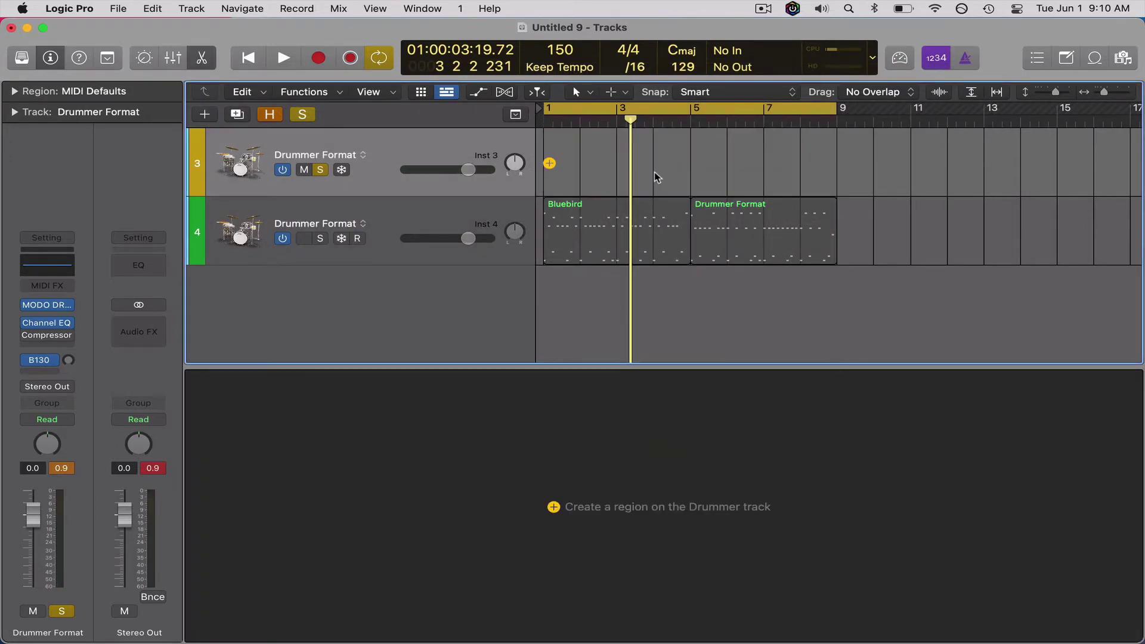
{"action": "key", "text": "v"}
- Select the Aeris Fill-1 116 groove, check it in the groove list, and audition it
{"action": "left_click", "coordinate": [679, 603]}
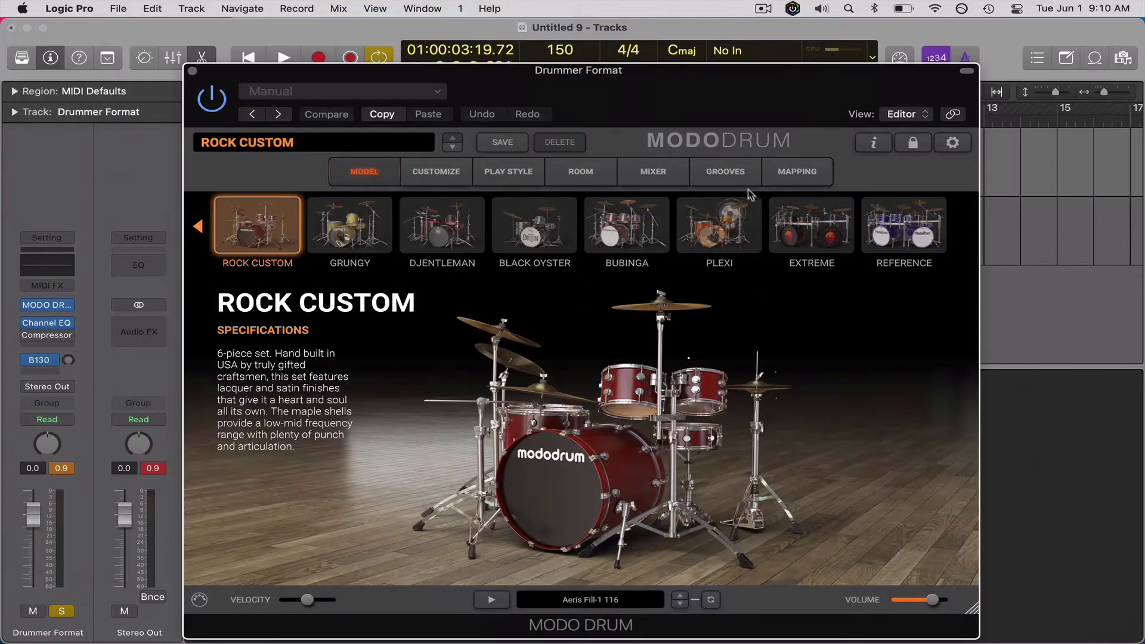
{"action": "left_click", "coordinate": [739, 177]}
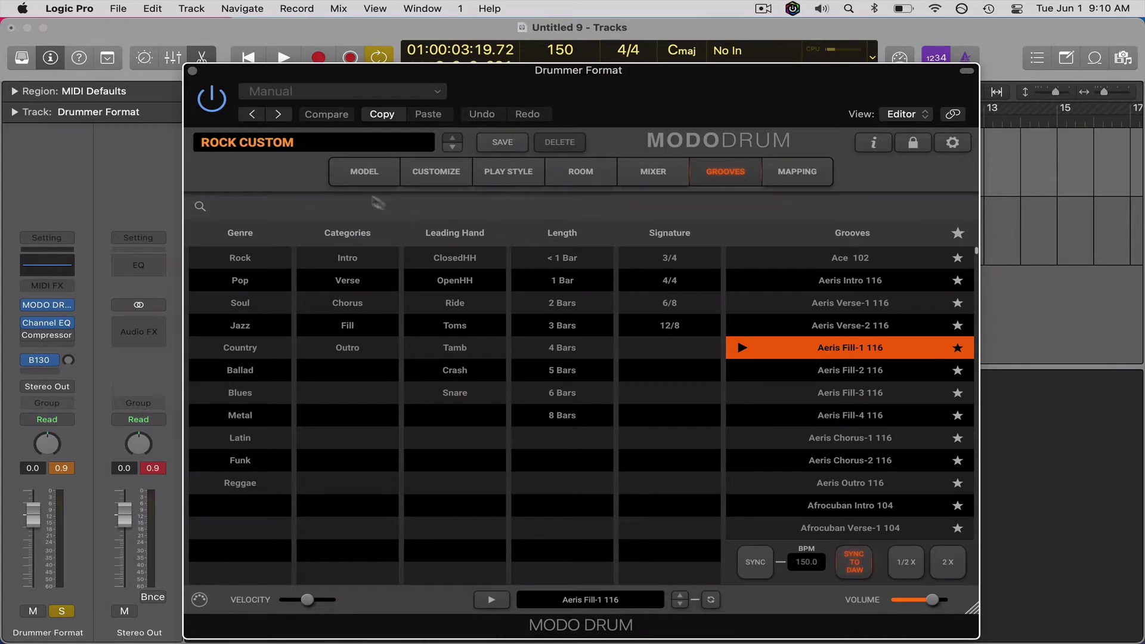
{"action": "left_click", "coordinate": [357, 174]}
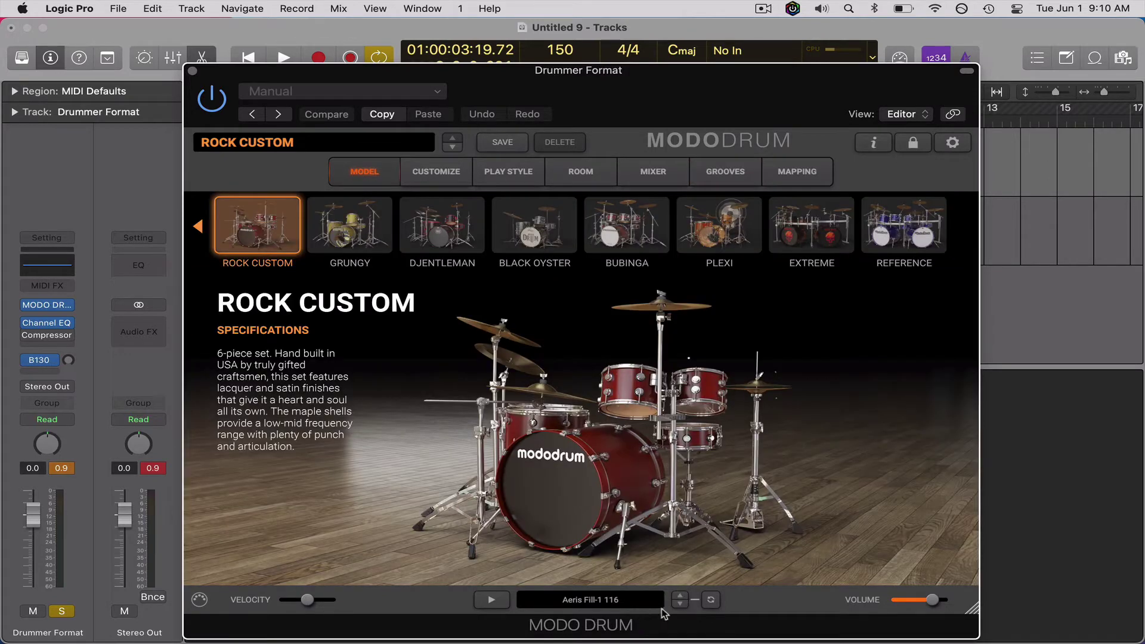
{"action": "key", "text": "space"}
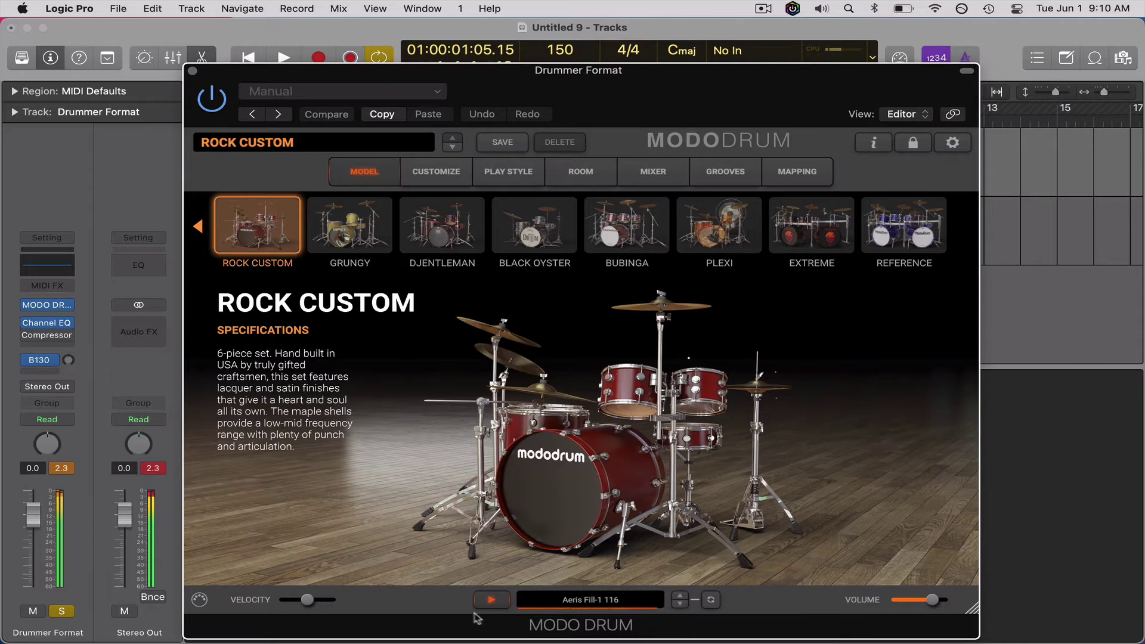
{"action": "left_click", "coordinate": [490, 602]}
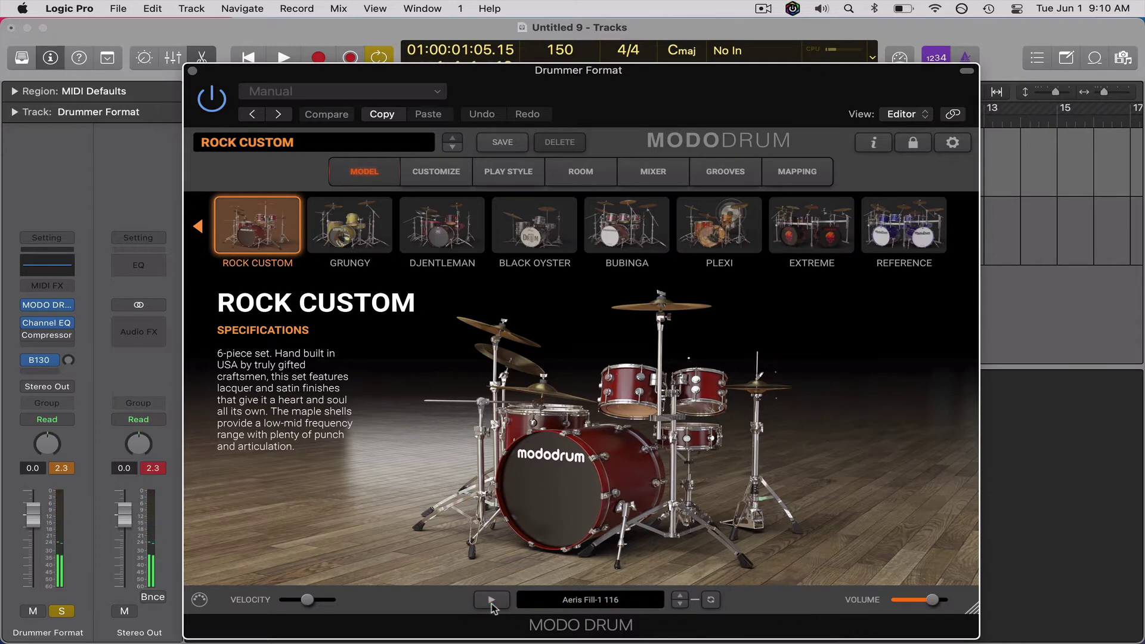
- Examine the Aeris Fill-1 116 entry in the groove list, and view the Rock Custom kit in both the customization and model views
{"action": "left_click", "coordinate": [716, 172]}
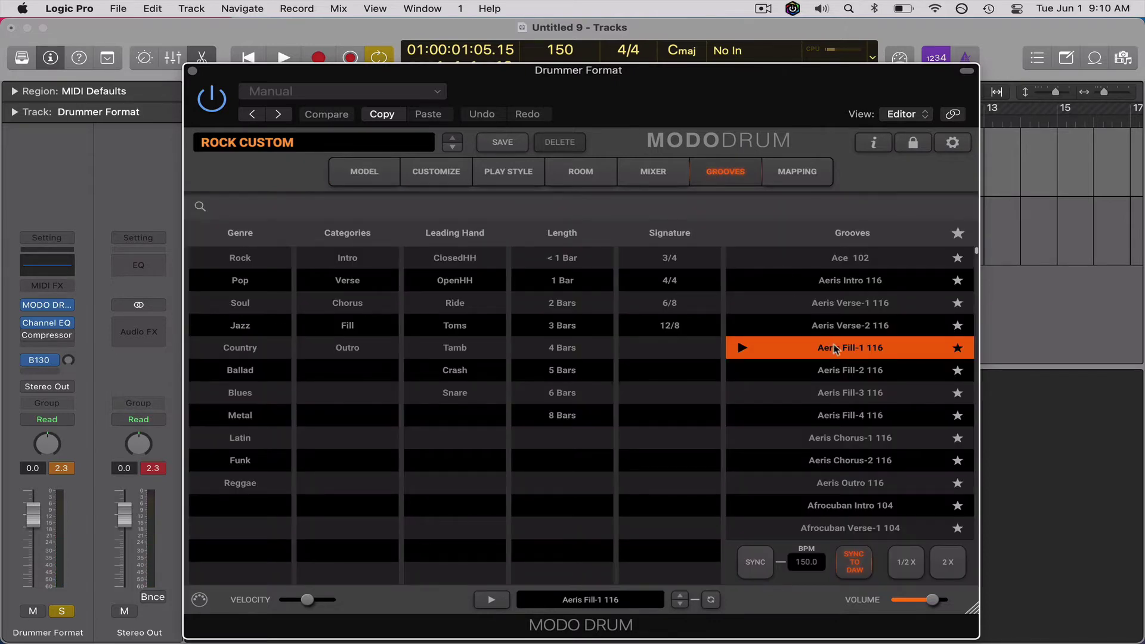
{"action": "mouse_move", "coordinate": [835, 349]}
{"action": "left_mouse_down"}
{"action": "mouse_move", "coordinate": [894, 256]}
{"action": "mouse_move", "coordinate": [1001, 226]}
{"action": "mouse_move", "coordinate": [865, 352]}
{"action": "mouse_move", "coordinate": [828, 348]}
{"action": "left_mouse_up"}
{"action": "left_click", "coordinate": [452, 176]}
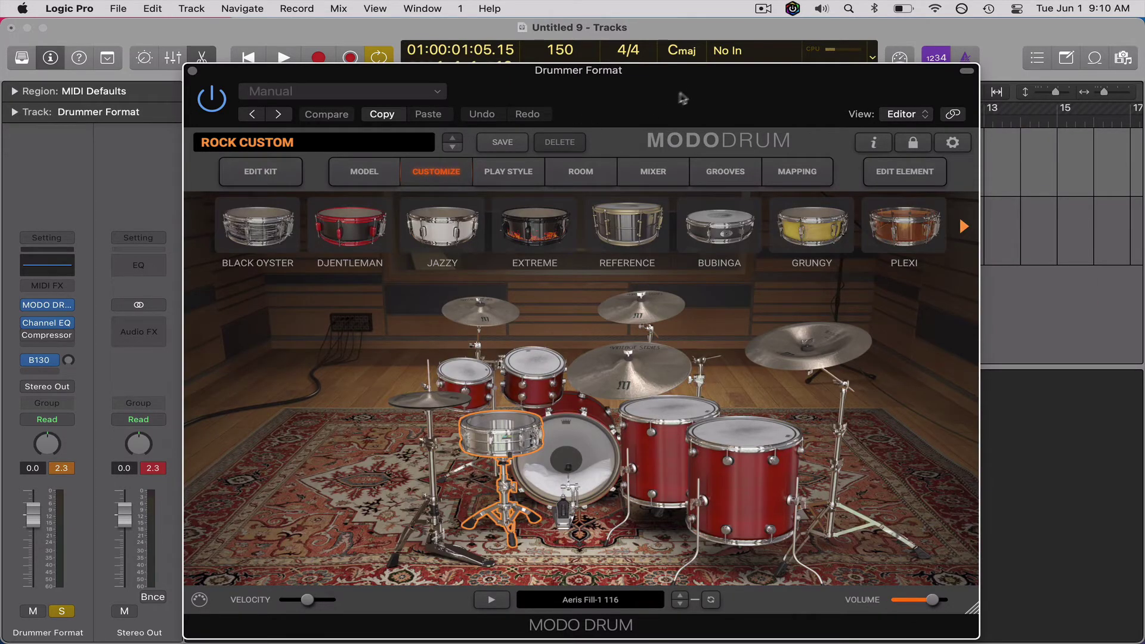
{"action": "left_click_drag", "start_coordinate": [694, 92], "coordinate": [723, 88]}
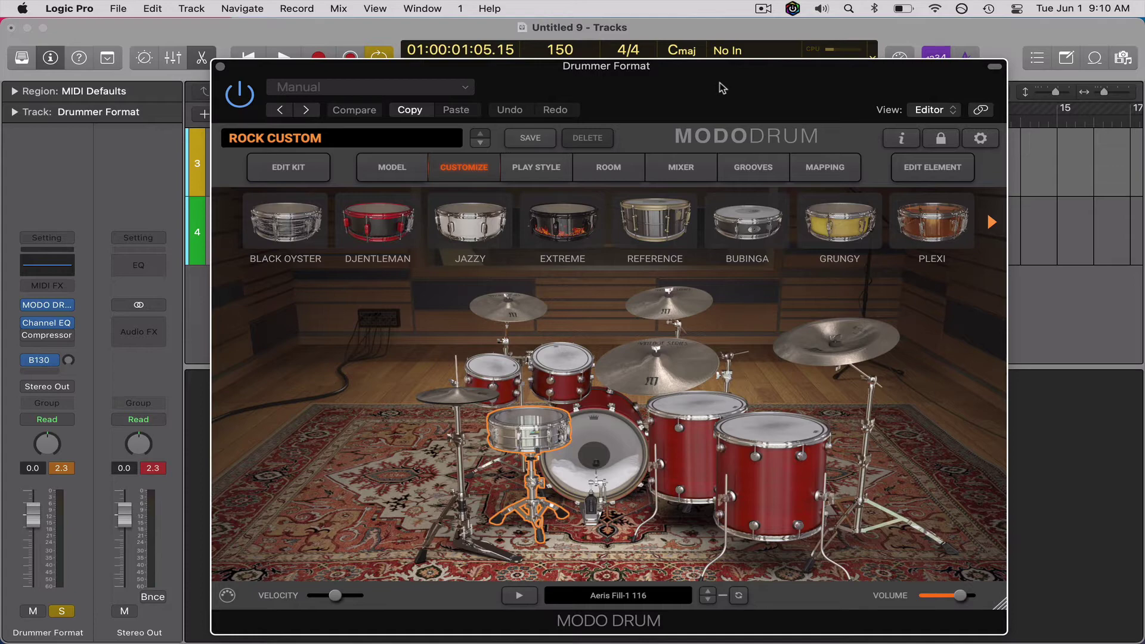
{"action": "left_click", "coordinate": [392, 169]}
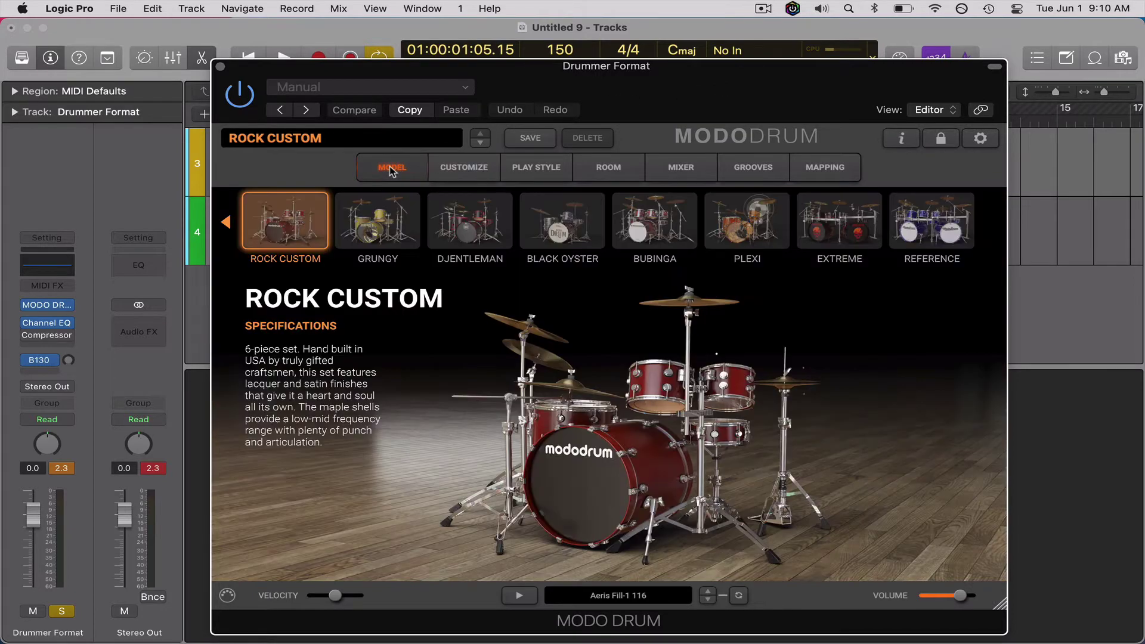
{"action": "left_click", "coordinate": [471, 169]}
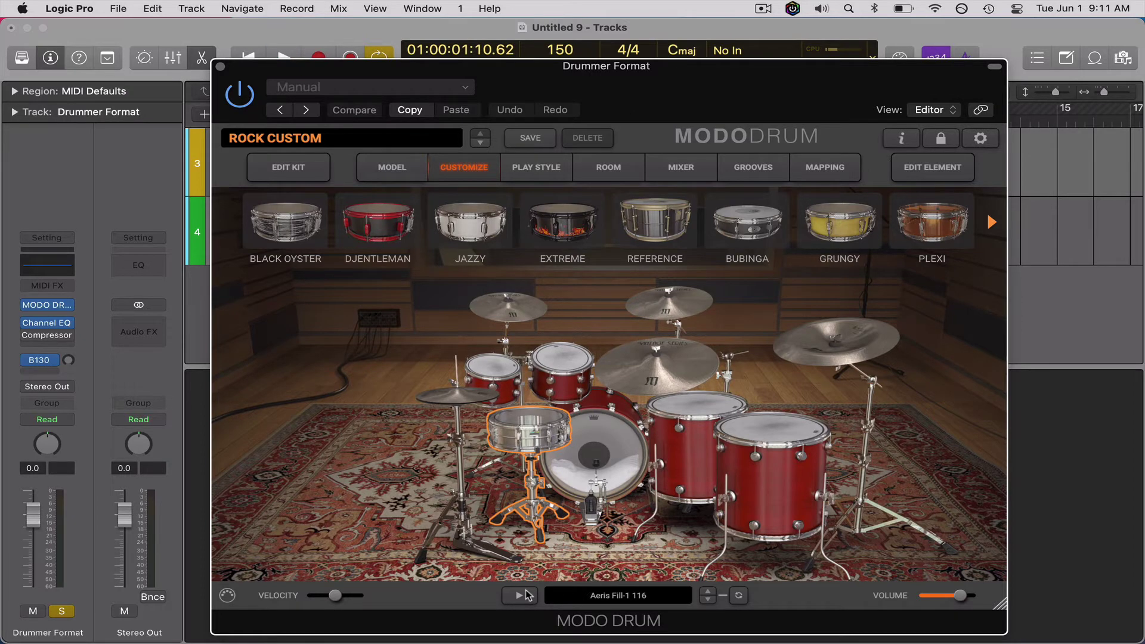
- Select the Aeris Chorus-1 116 groove and play it with the kit's customization view open
{"action": "left_click", "coordinate": [706, 600]}
{"action": "left_click", "coordinate": [519, 596]}
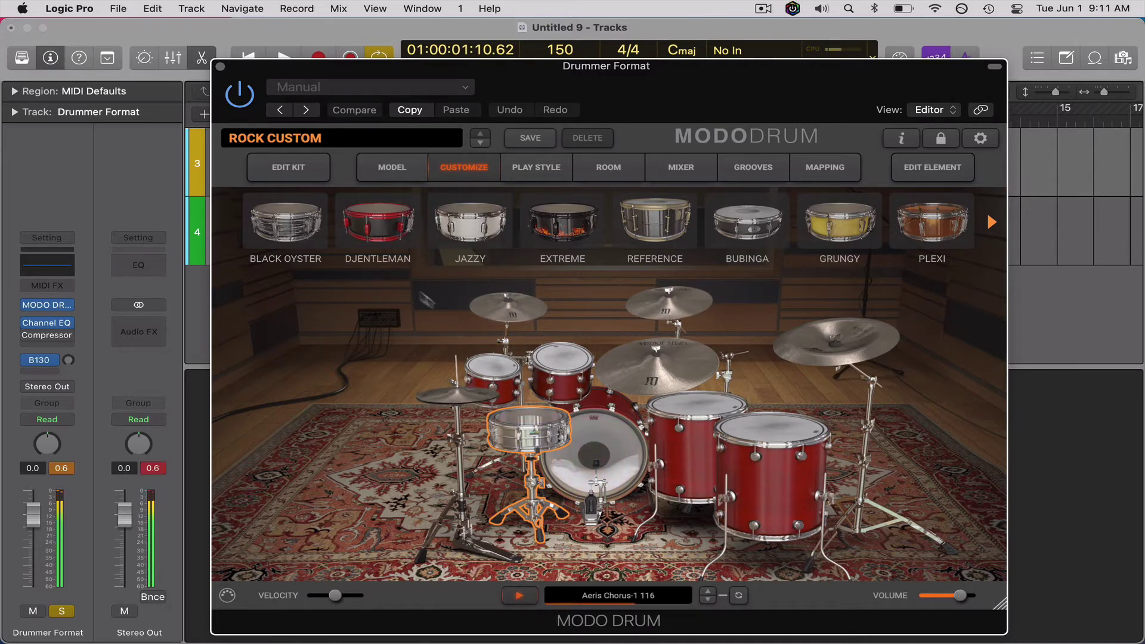
{"action": "key", "text": "space"}
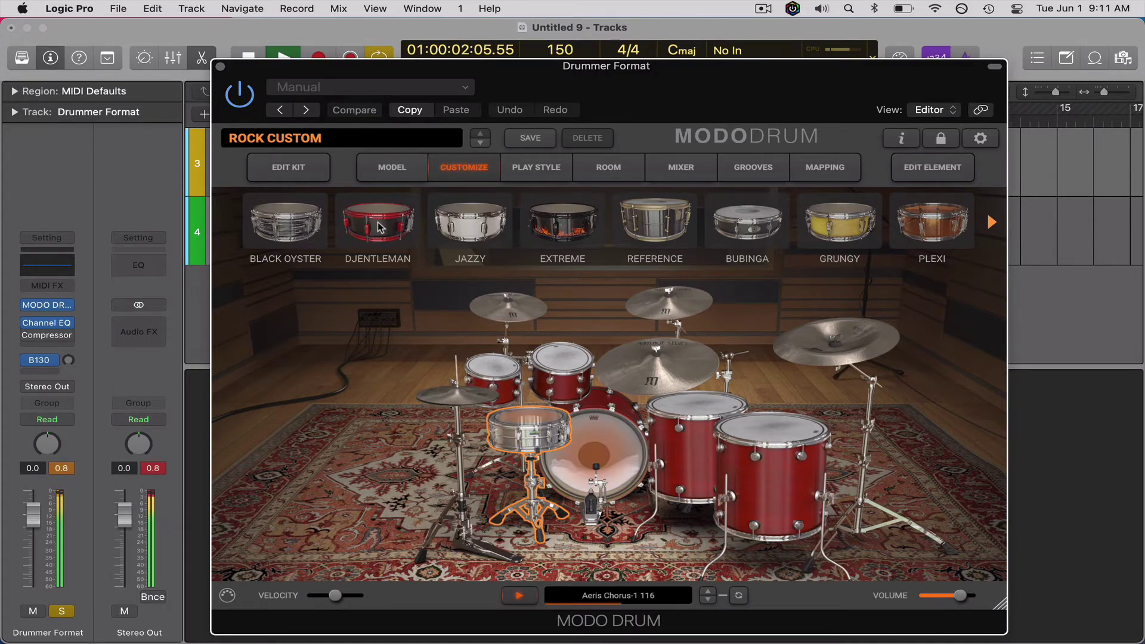
- Audition the Djentleman, Jazzy and Extreme snares with the groove playing, and fit the Reference snare to the kit
{"action": "left_click", "coordinate": [378, 227]}
{"action": "left_click_drag", "start_coordinate": [613, 76], "coordinate": [592, 55]}
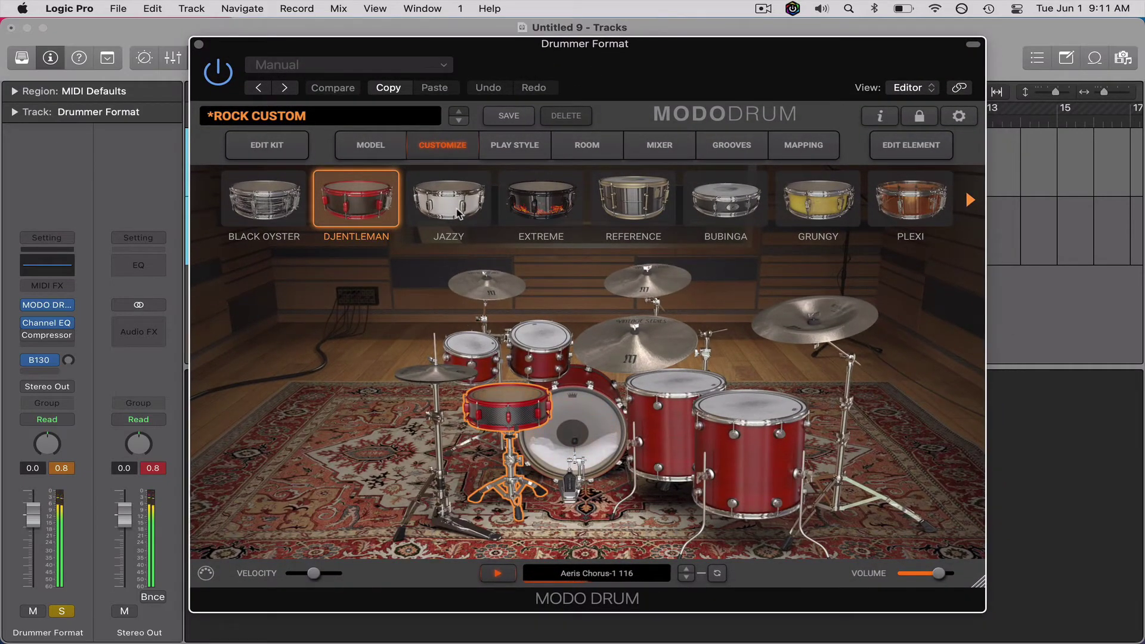
{"action": "left_click", "coordinate": [461, 214]}
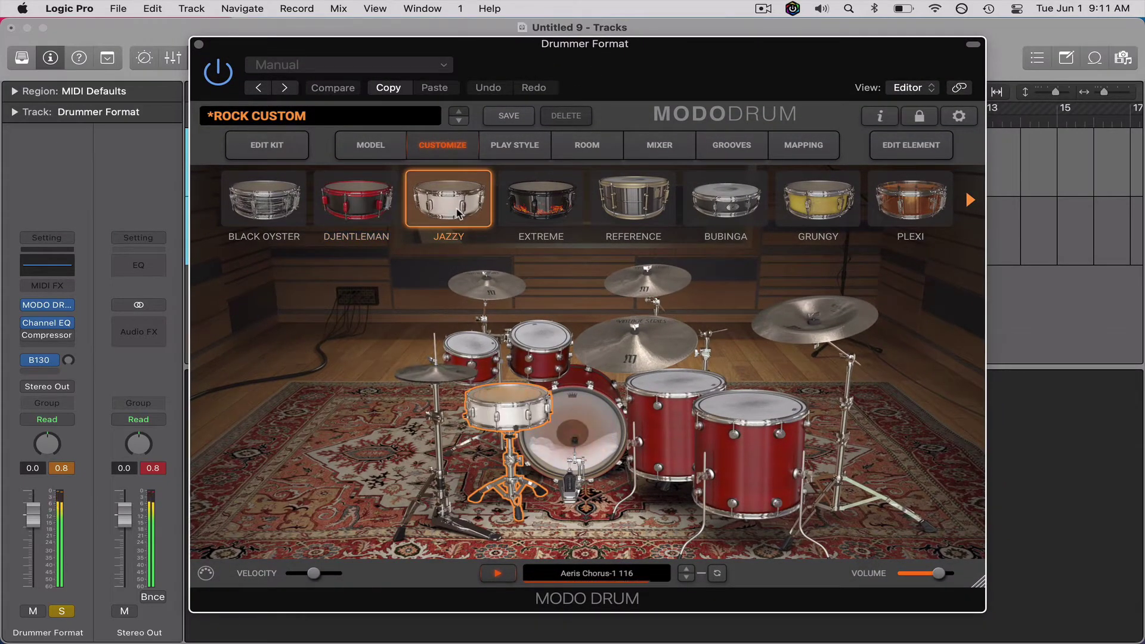
{"action": "left_click", "coordinate": [541, 204]}
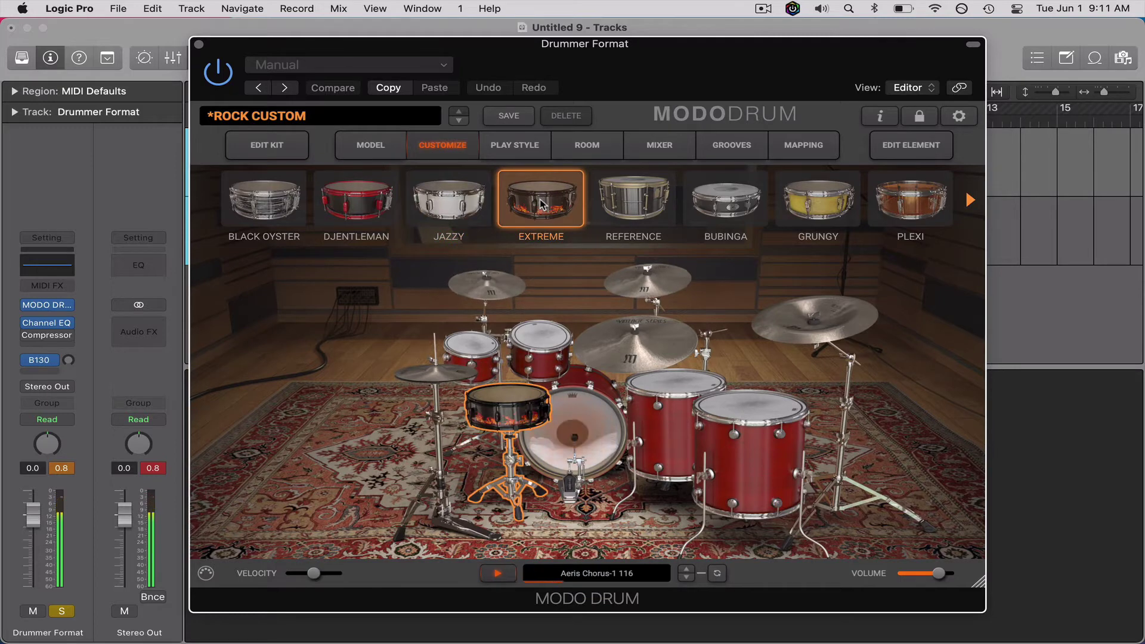
{"action": "left_click", "coordinate": [639, 204]}
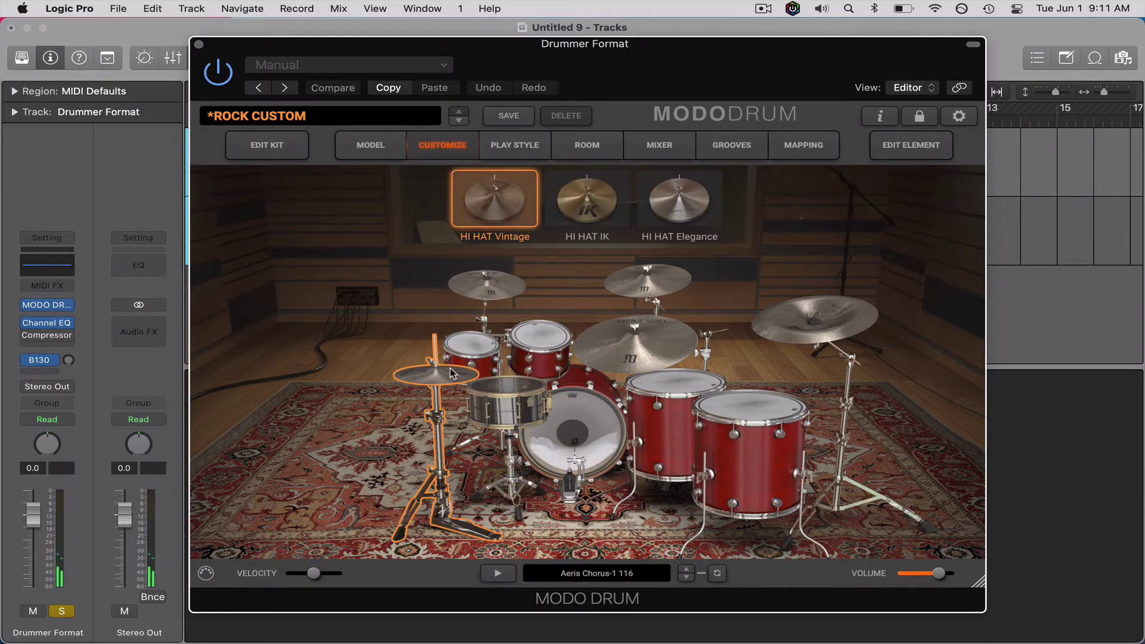
- Play the Aeris Chorus-1 116 groove, and replace the kit's hi-hat with HI HAT IK
{"action": "left_click", "coordinate": [500, 574]}
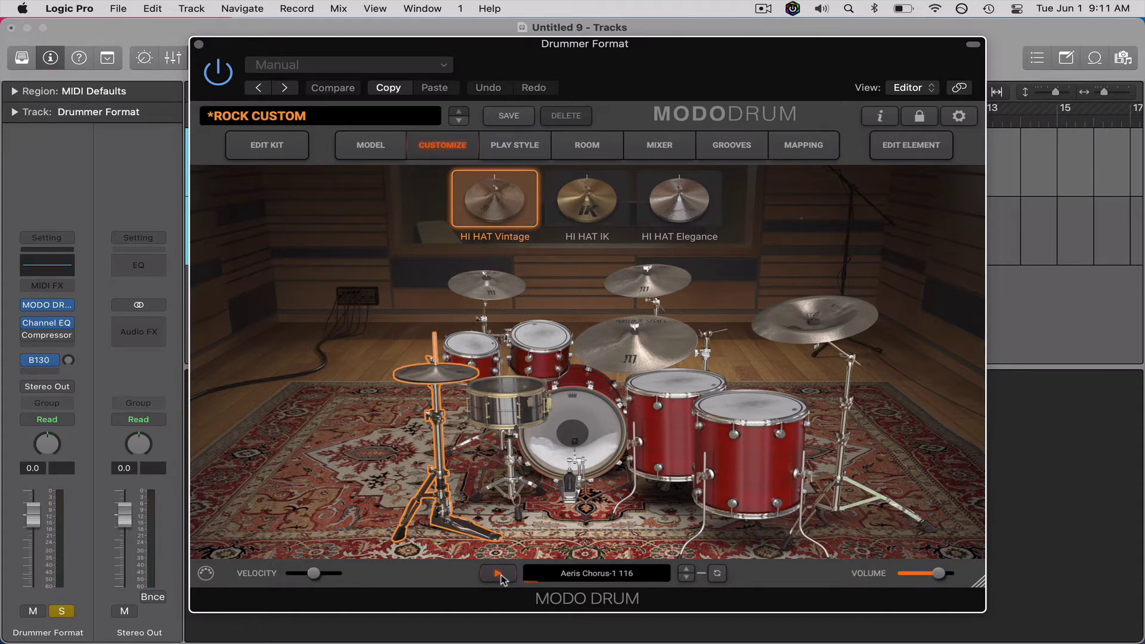
{"action": "left_click", "coordinate": [595, 212]}
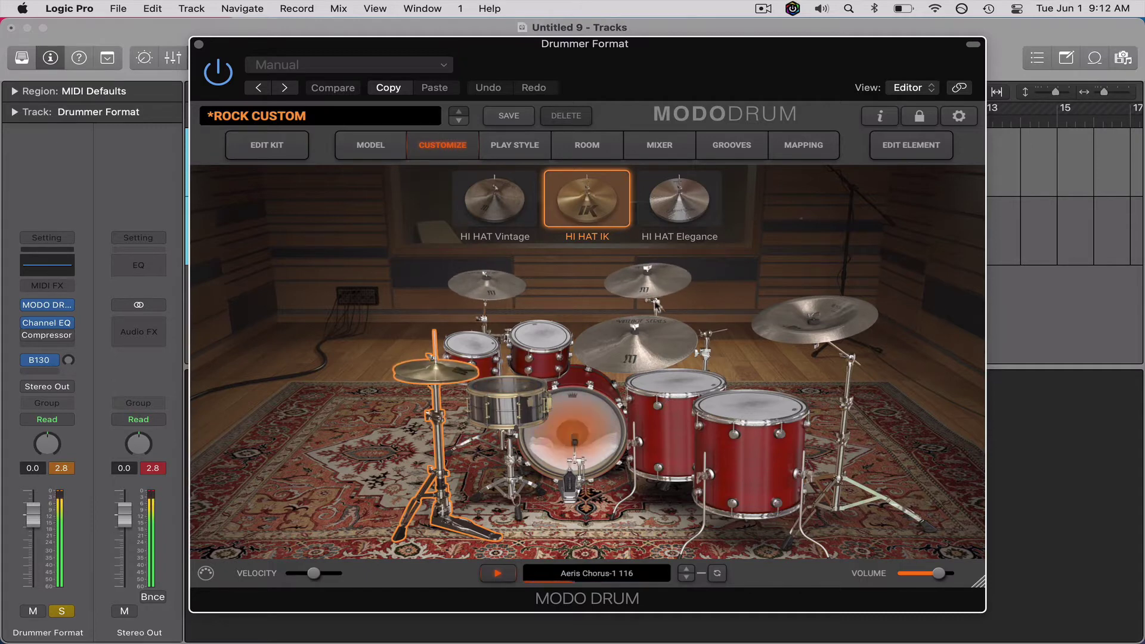
- Replace the kit's hi-hat with HI HAT Elegance and stop the groove
{"action": "left_click", "coordinate": [679, 199]}
{"action": "left_click", "coordinate": [497, 572]}
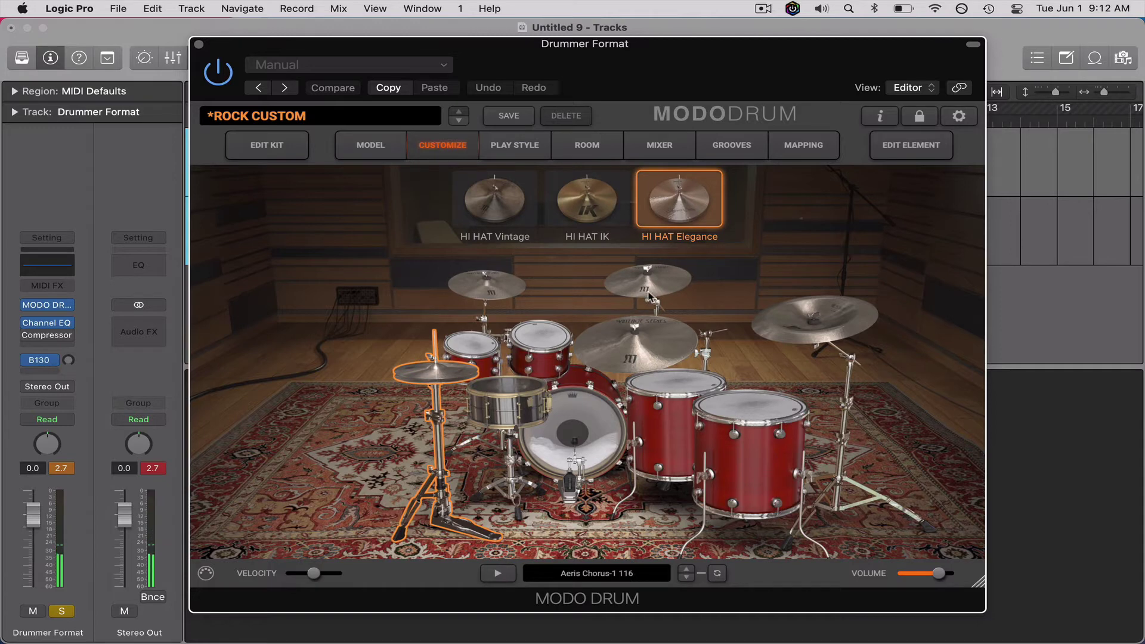
- View the 16-inch crash options, replace the kit's 18-inch vintage crash with CRASH 18", and view the china cymbal options
{"action": "left_click", "coordinate": [650, 289]}
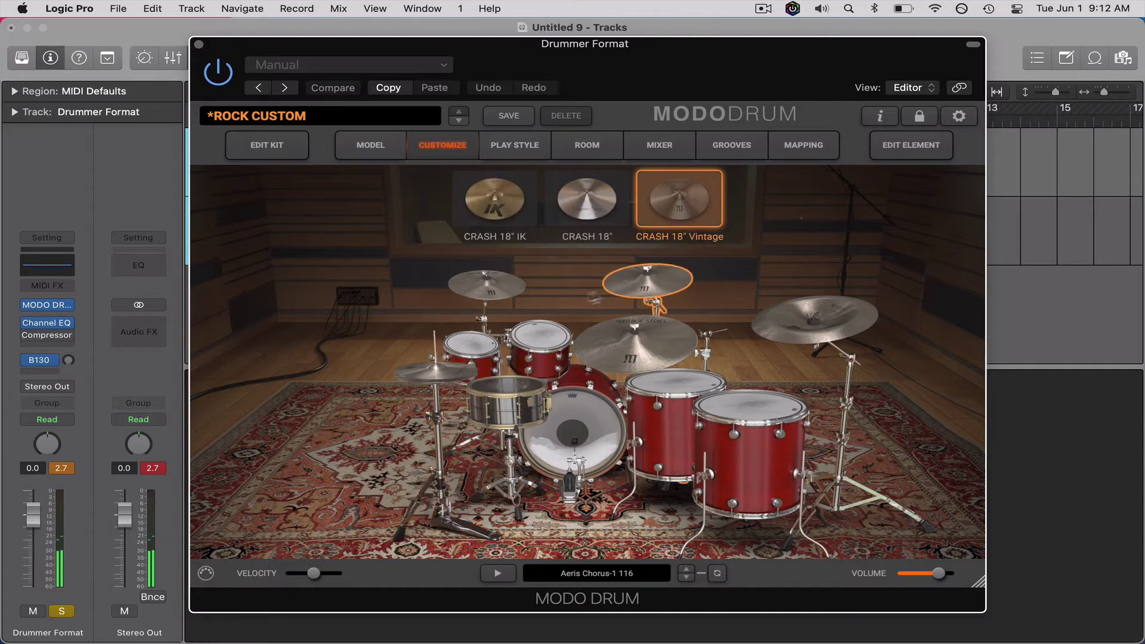
{"action": "left_click", "coordinate": [503, 292]}
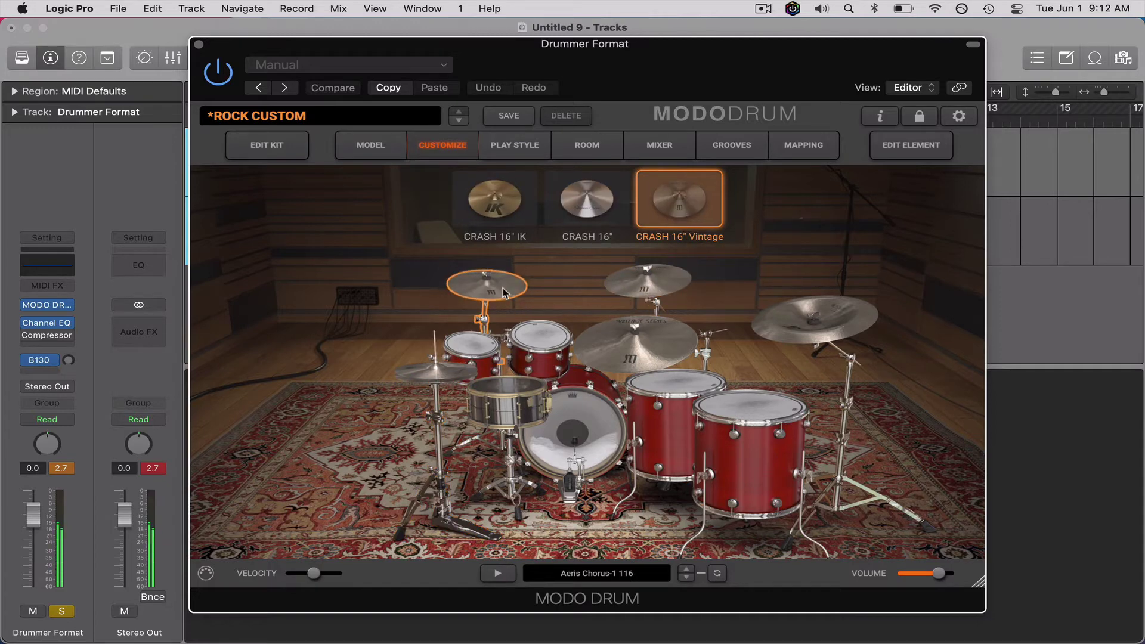
{"action": "left_click", "coordinate": [647, 281]}
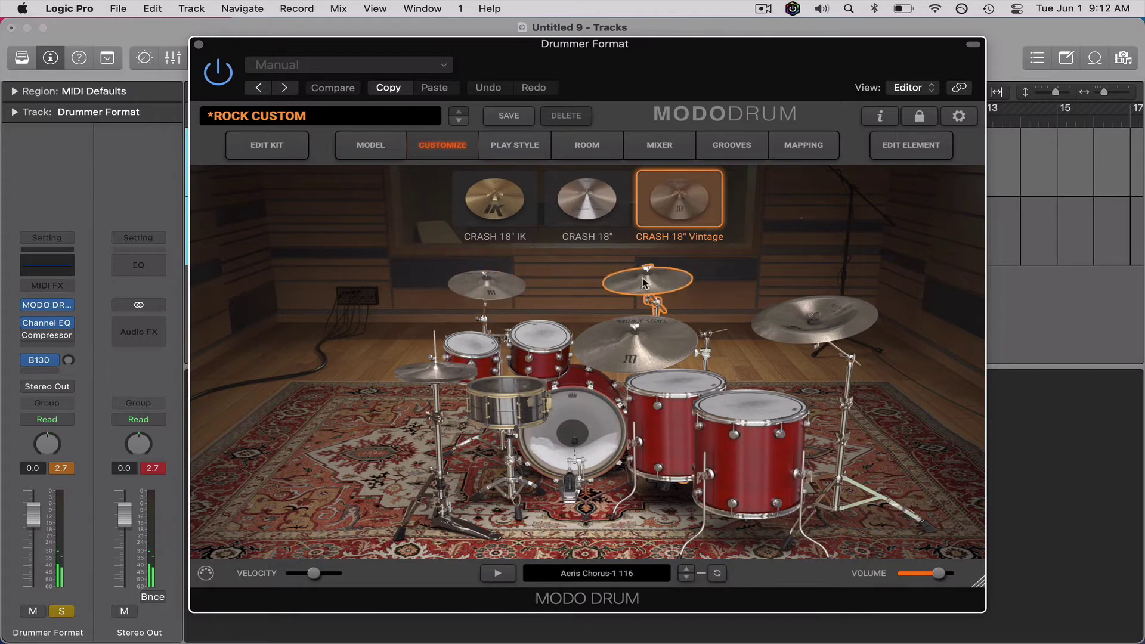
{"action": "left_click", "coordinate": [591, 216]}
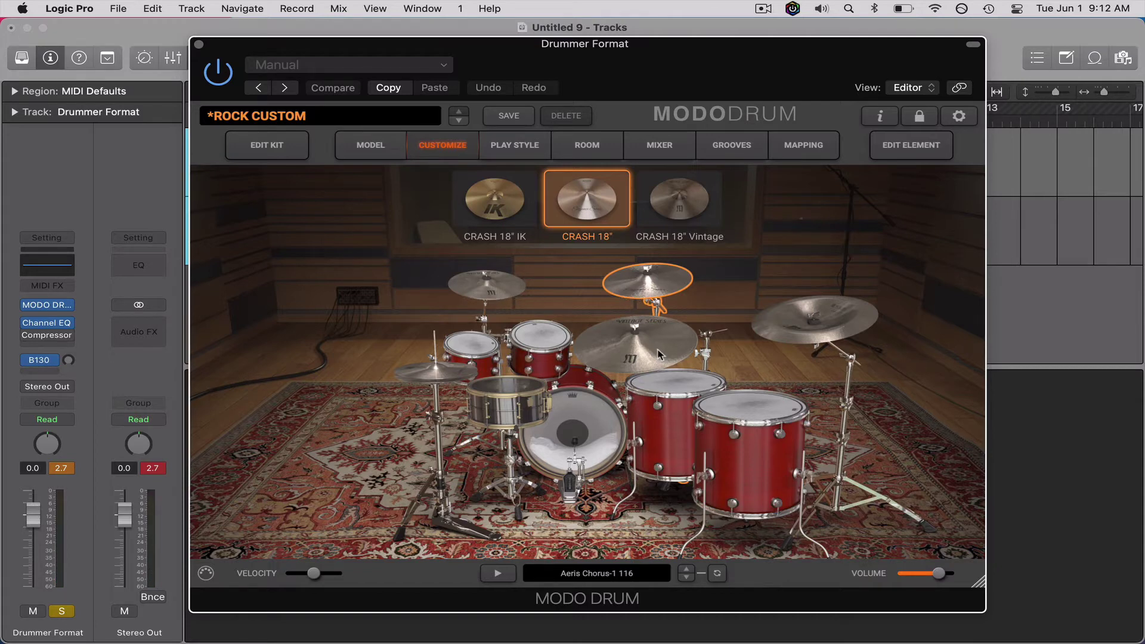
{"action": "left_click", "coordinate": [792, 333]}
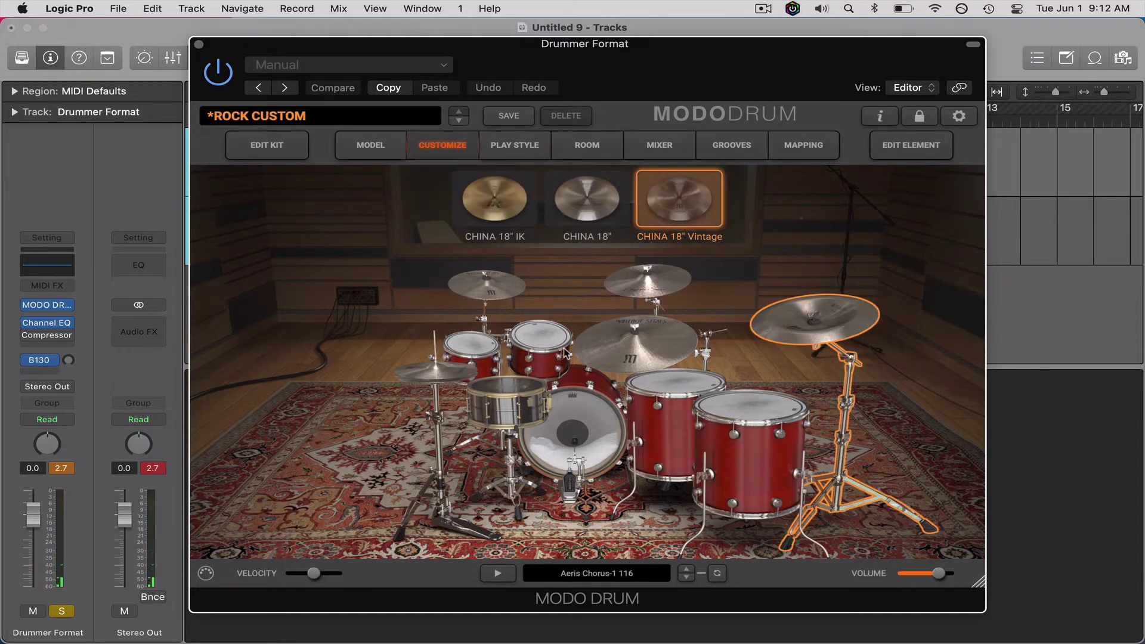
- With the Aeris Chorus-1 116 groove playing, audition the Black Oyster kick drum, and fit the Djentleman kick to the kit
{"action": "left_click", "coordinate": [571, 426]}
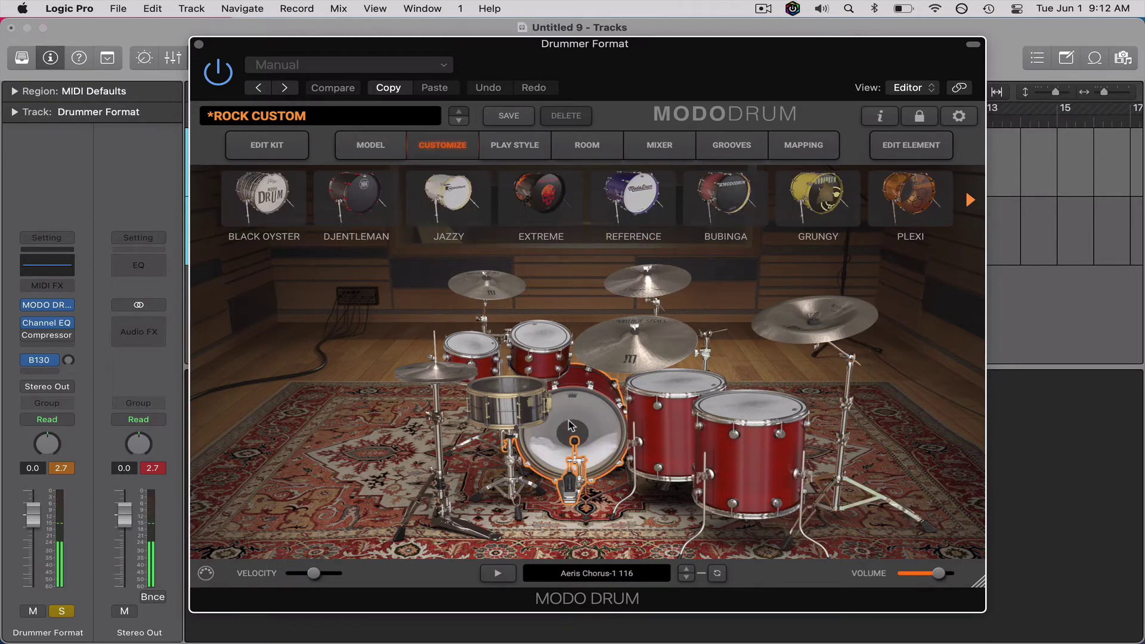
{"action": "left_click", "coordinate": [506, 571]}
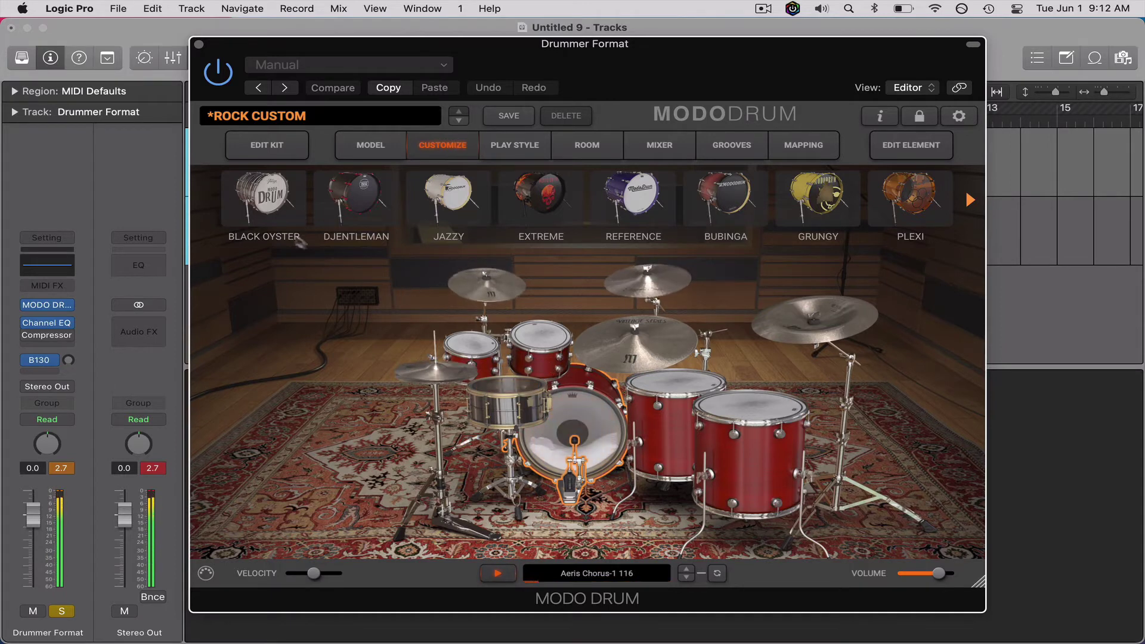
{"action": "left_click", "coordinate": [263, 211]}
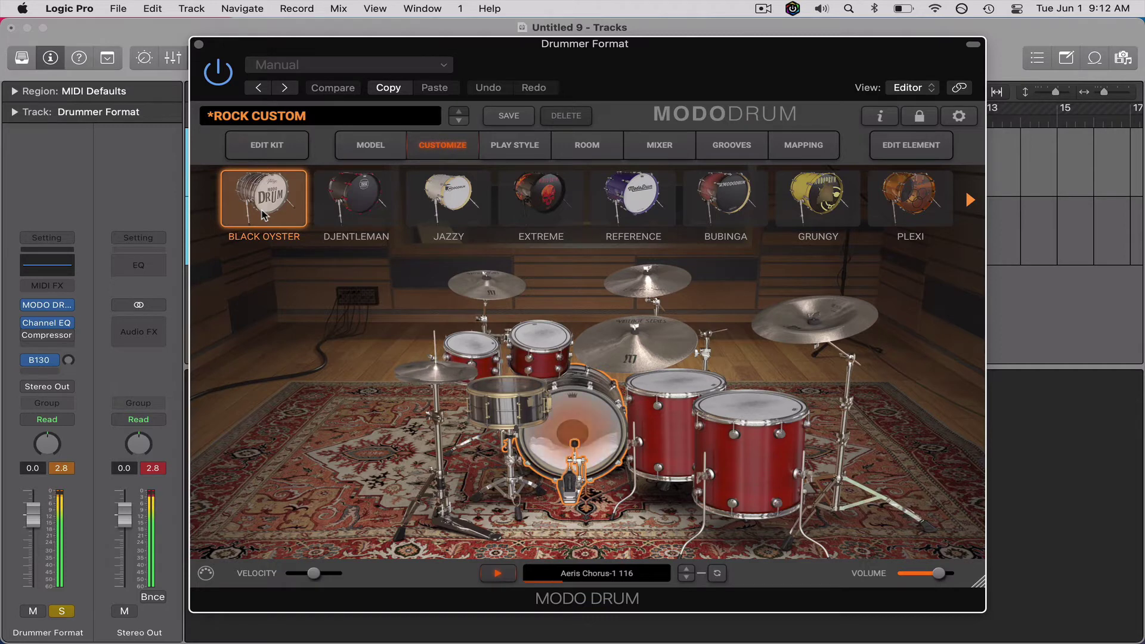
{"action": "left_click", "coordinate": [348, 208]}
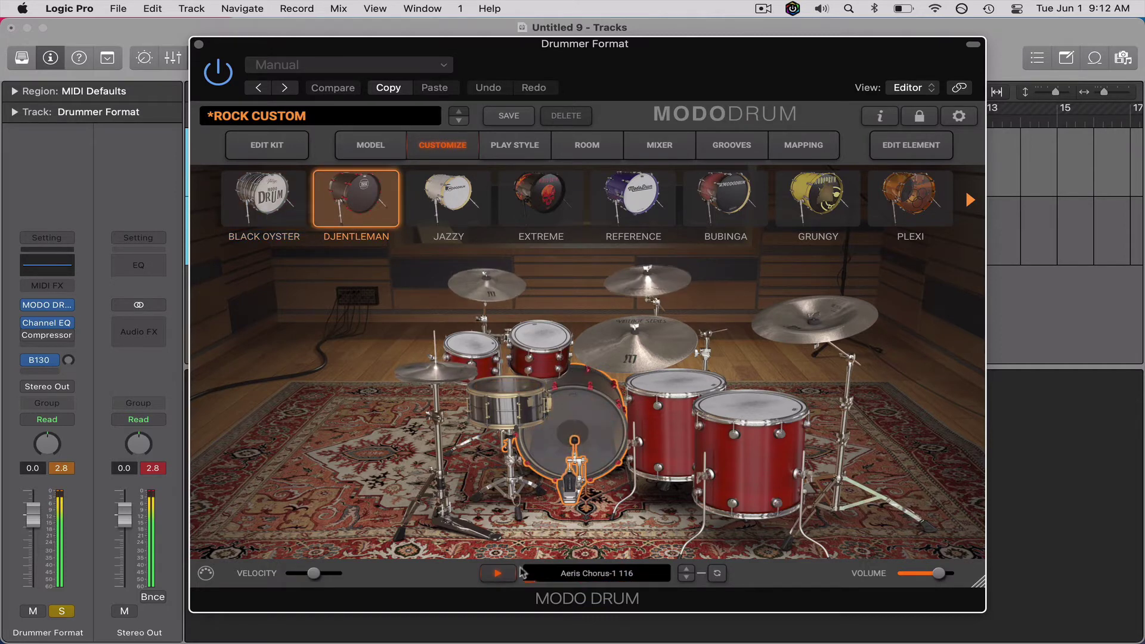
{"action": "left_click", "coordinate": [500, 573]}
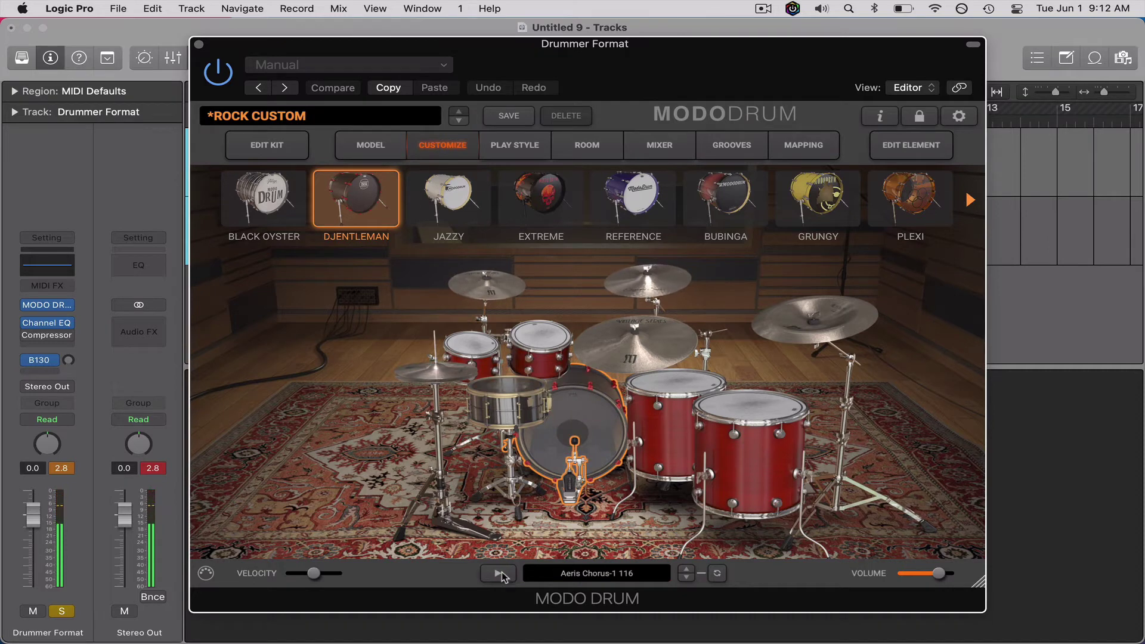
- View the play style settings for the Snare element, and return to those of the Kick element
{"action": "left_click", "coordinate": [520, 153]}
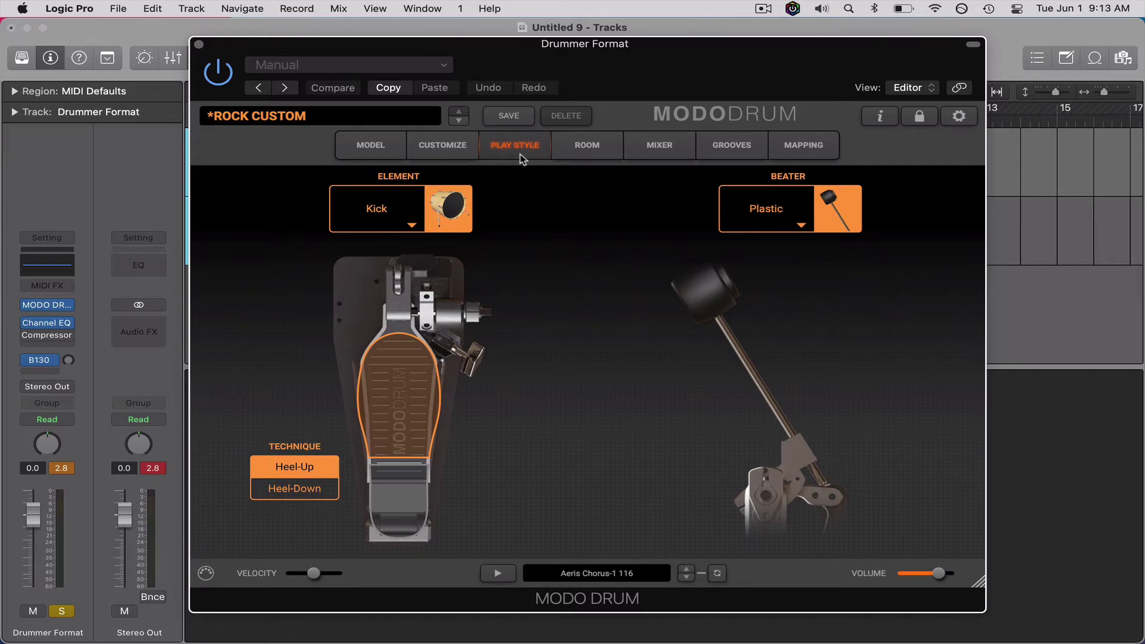
{"action": "left_click", "coordinate": [411, 225]}
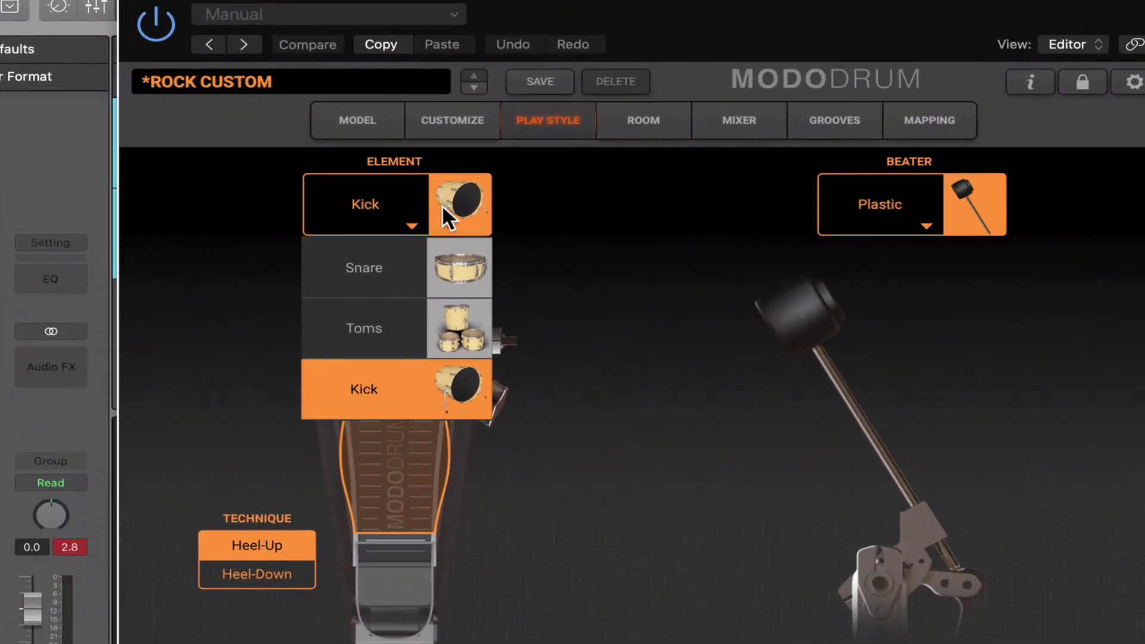
{"action": "left_click", "coordinate": [416, 260]}
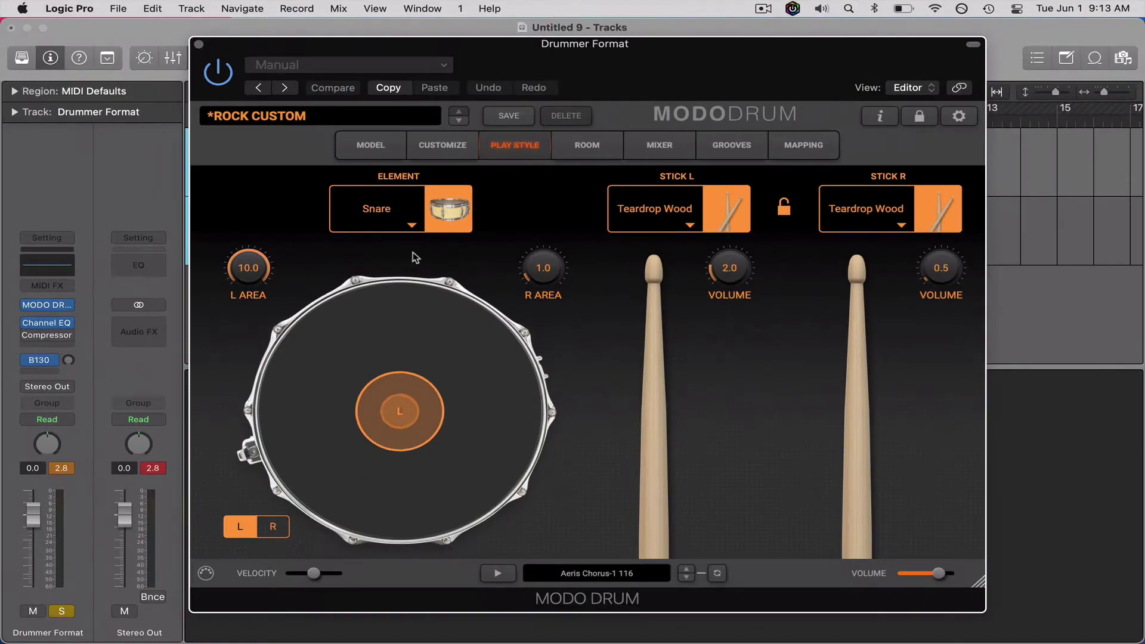
{"action": "left_click", "coordinate": [416, 228]}
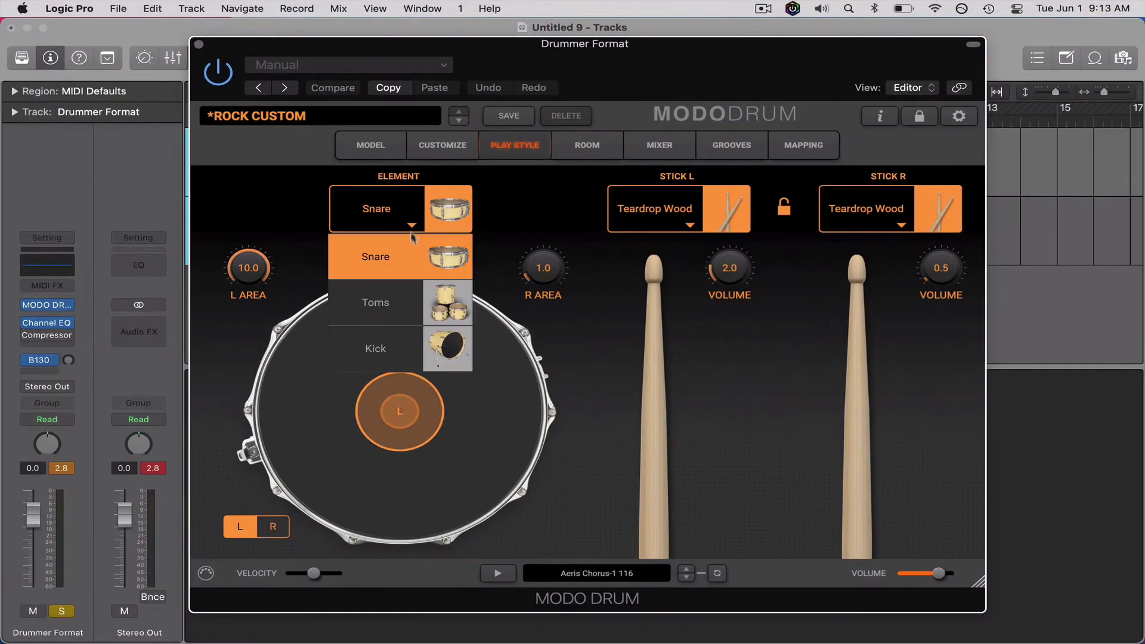
{"action": "left_click", "coordinate": [405, 349]}
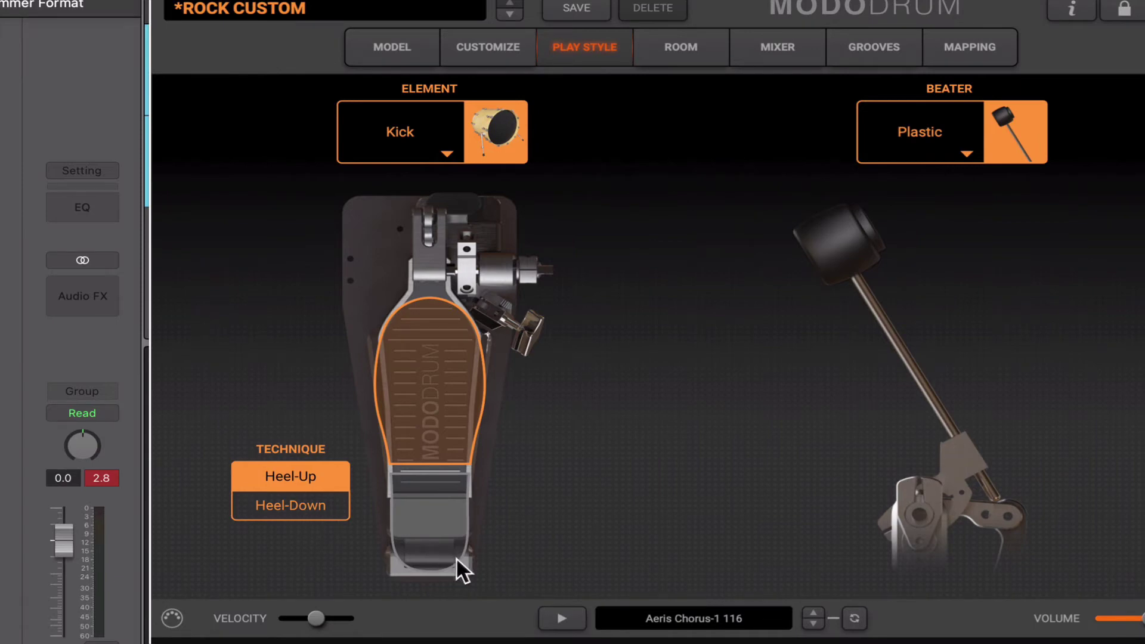
- Compare the kick's Heel-Up and Heel-Down techniques with the Aeris Chorus-1 116 groove playing, and leave the technique on Heel-Up
{"action": "left_click", "coordinate": [576, 620]}
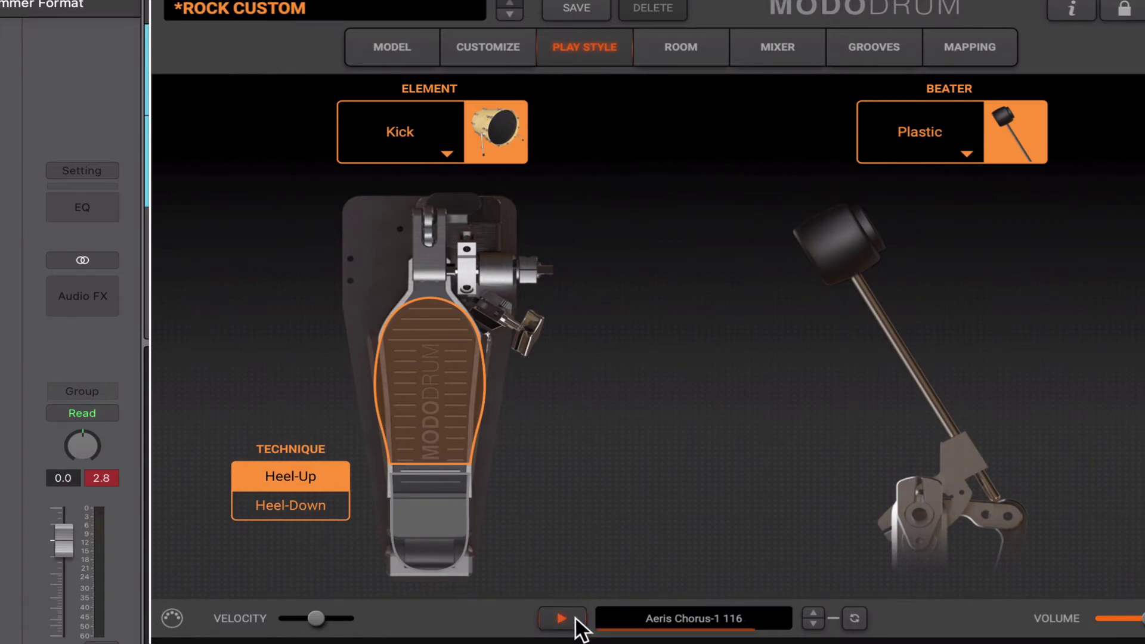
{"action": "left_click", "coordinate": [316, 505]}
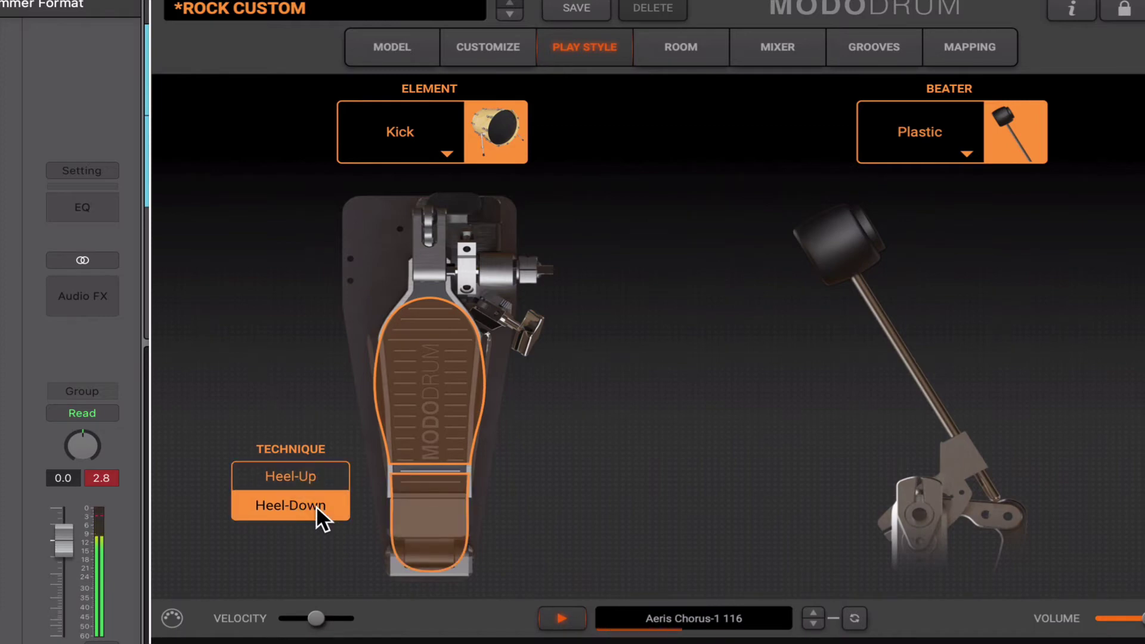
{"action": "left_click", "coordinate": [309, 475]}
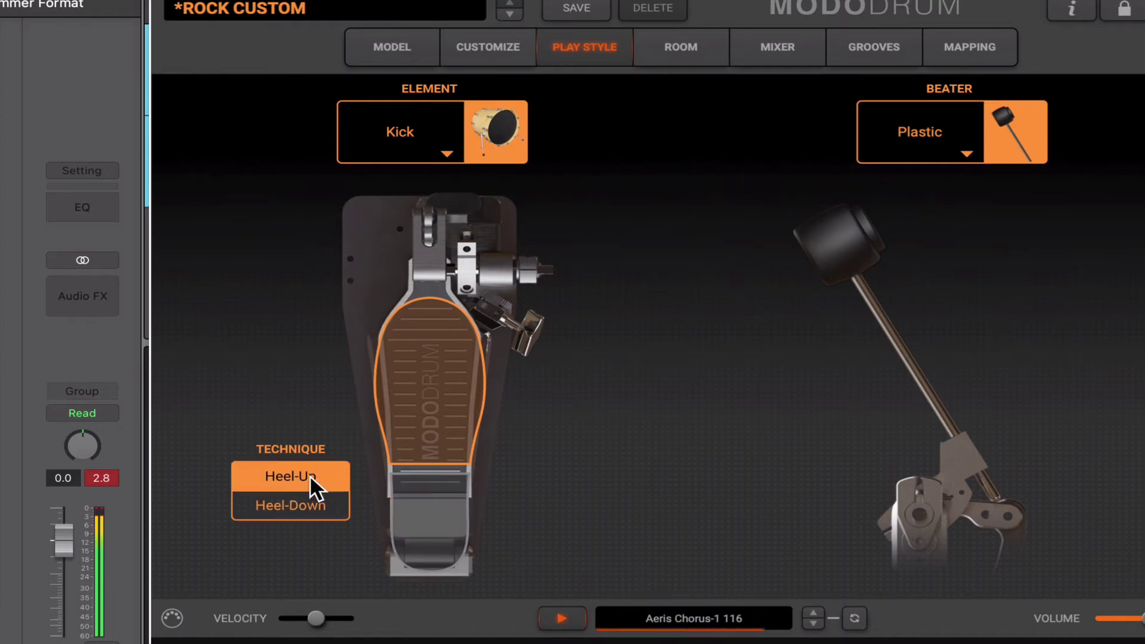
{"action": "left_click", "coordinate": [309, 501]}
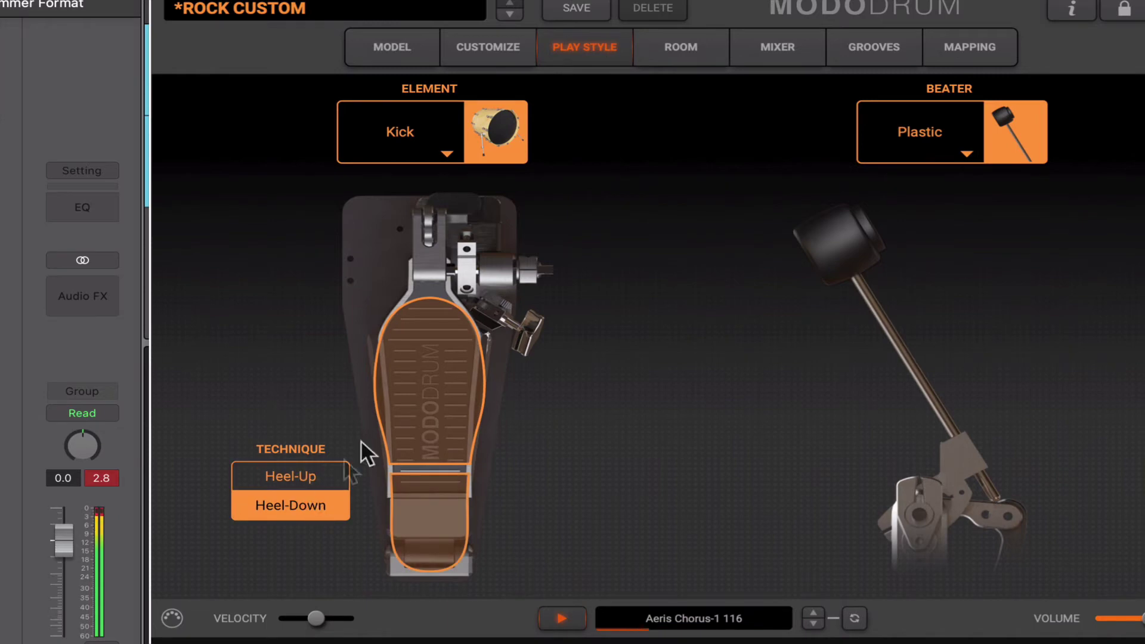
{"action": "left_click", "coordinate": [322, 477]}
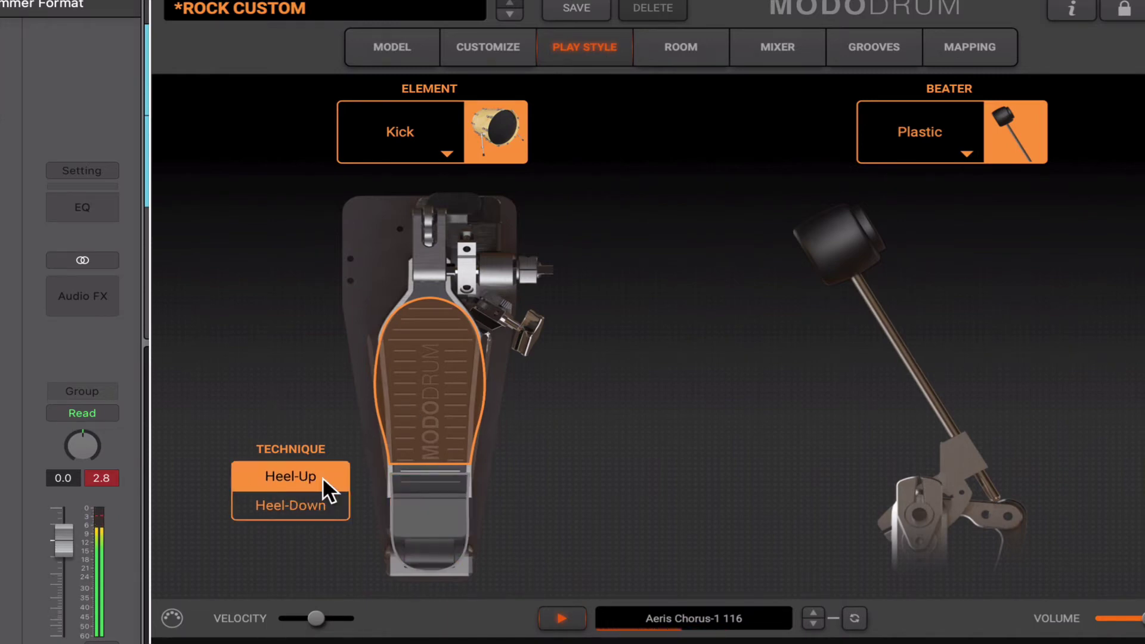
{"action": "left_click", "coordinate": [319, 507]}
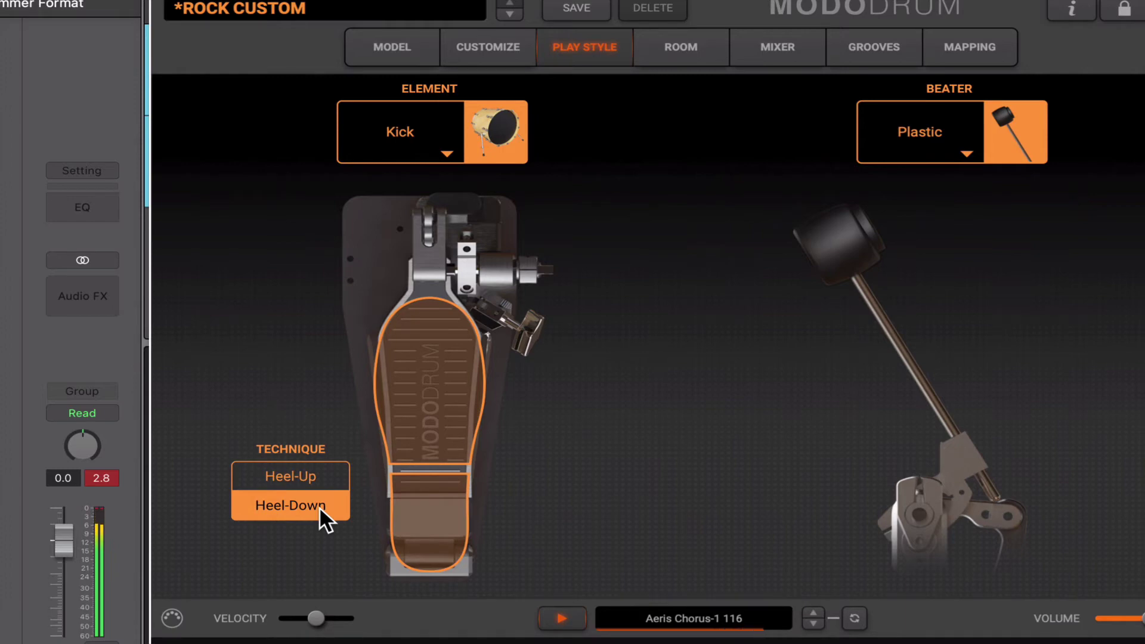
{"action": "left_click", "coordinate": [565, 613]}
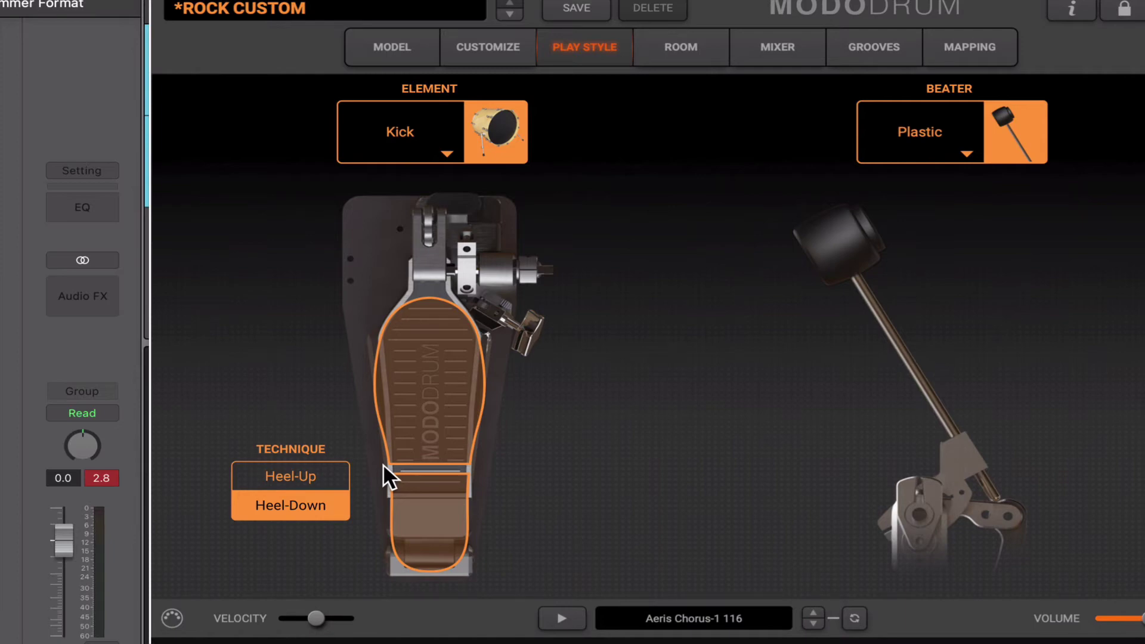
{"action": "left_click", "coordinate": [322, 474]}
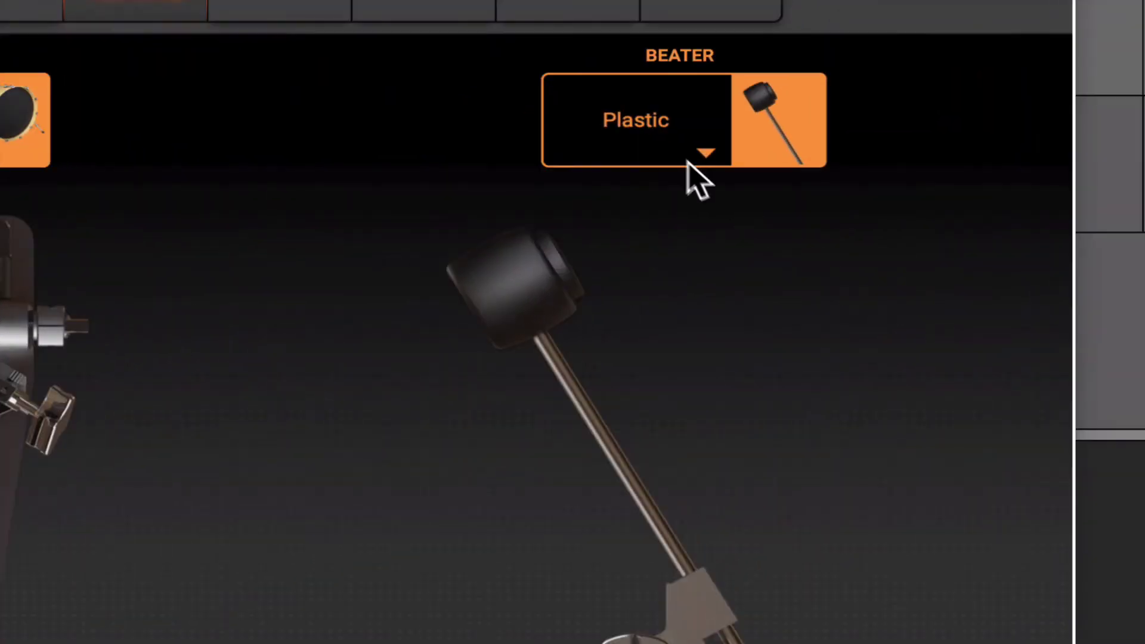
- Set the kick's beater to Wood and play the Aeris Chorus-1 116 groove
{"action": "left_click", "coordinate": [802, 225]}
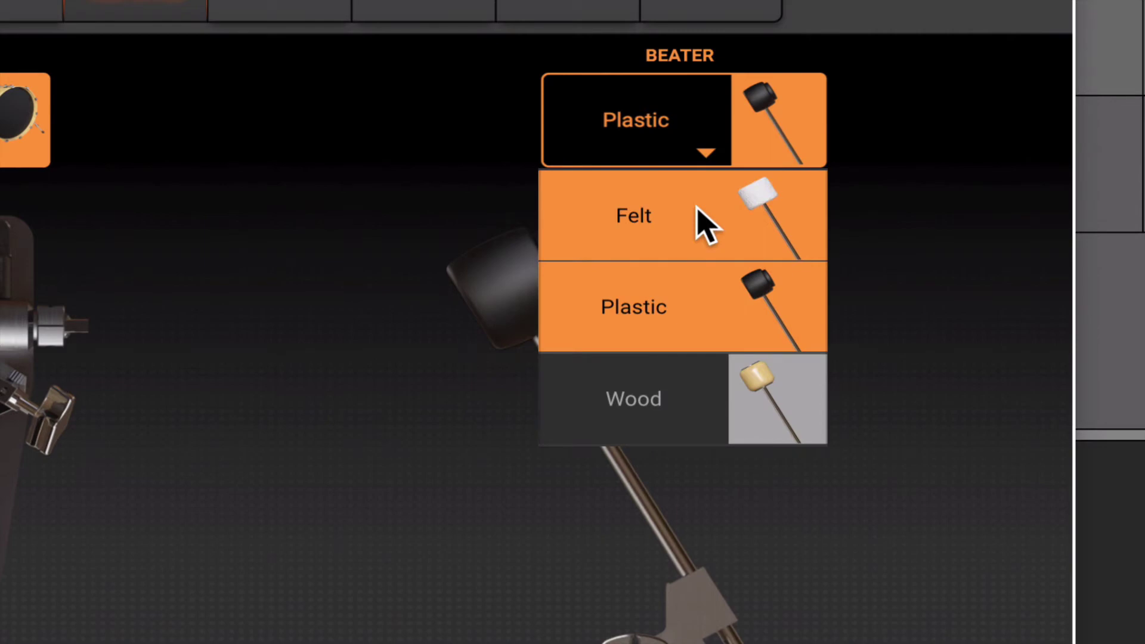
{"action": "left_click", "coordinate": [693, 410]}
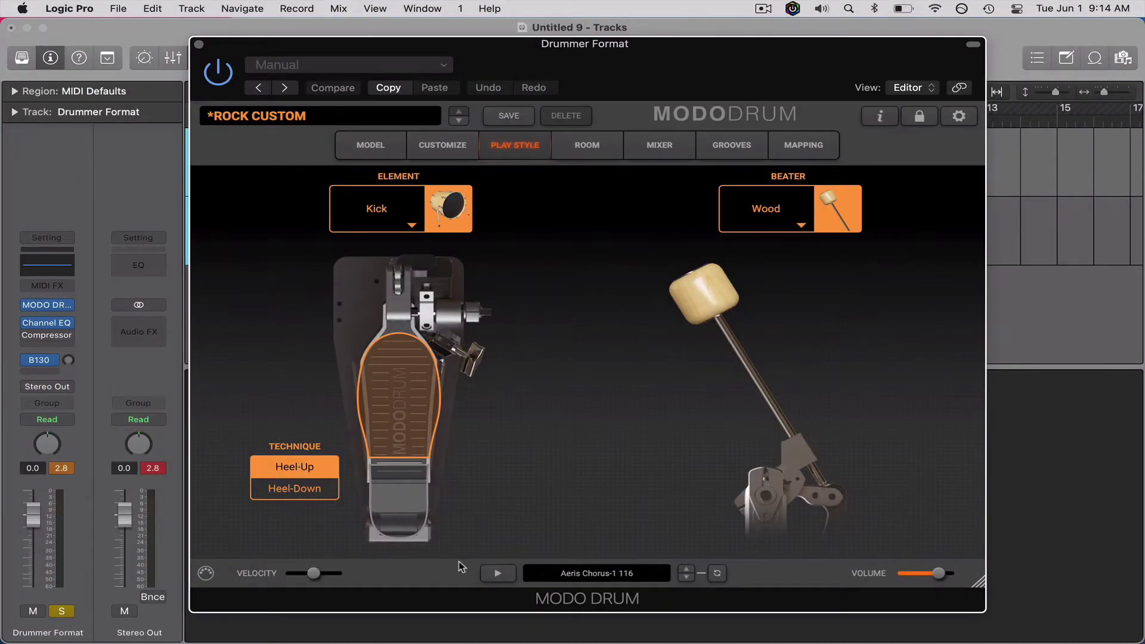
{"action": "left_click", "coordinate": [500, 573]}
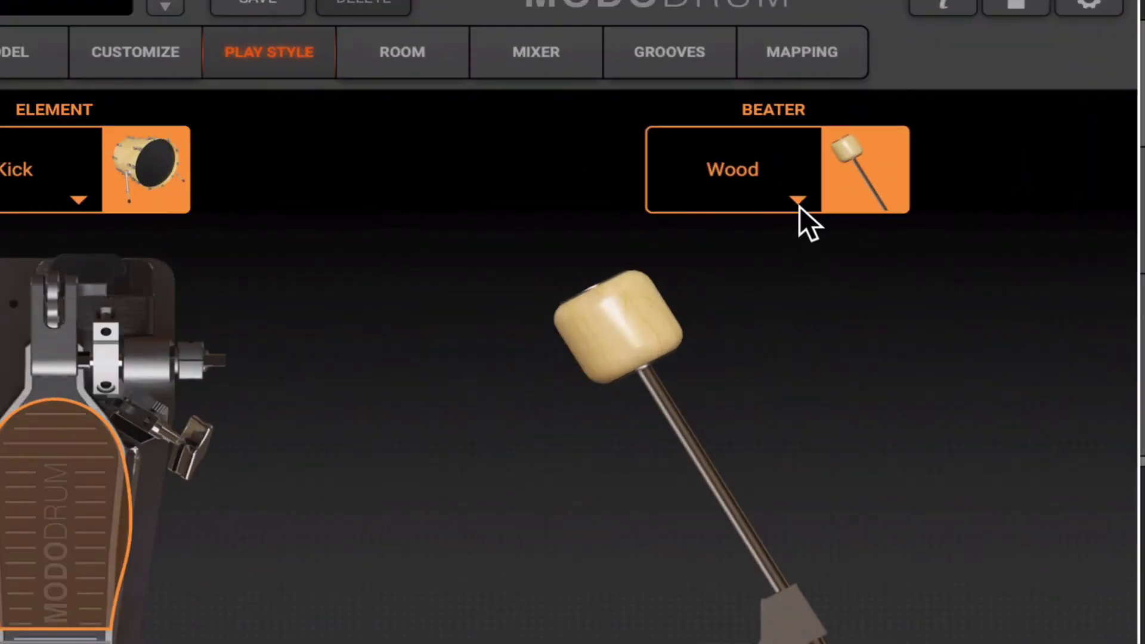
- Audition the Plastic and Felt beaters on the kick, return the beater to Wood, and stop the groove
{"action": "left_click", "coordinate": [798, 206]}
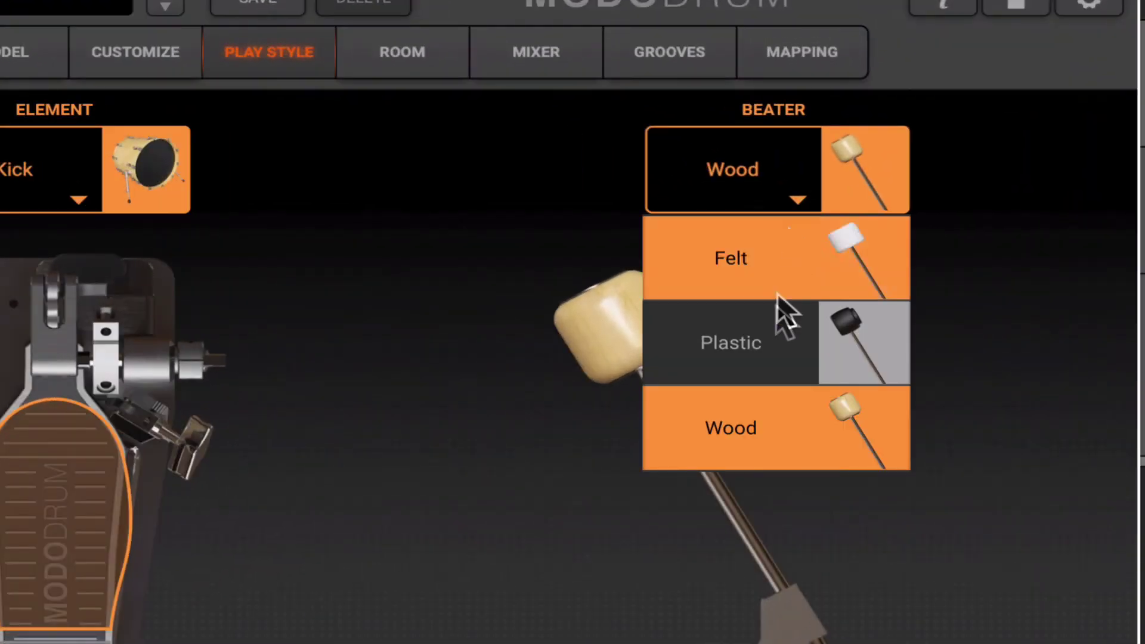
{"action": "left_click", "coordinate": [771, 346]}
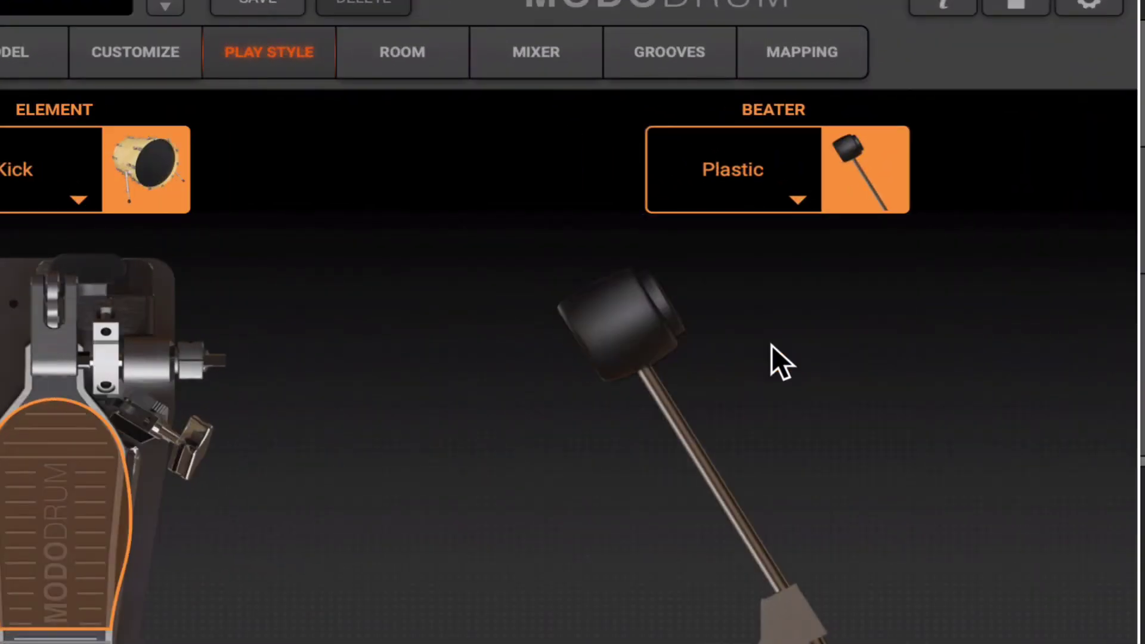
{"action": "left_click", "coordinate": [798, 196]}
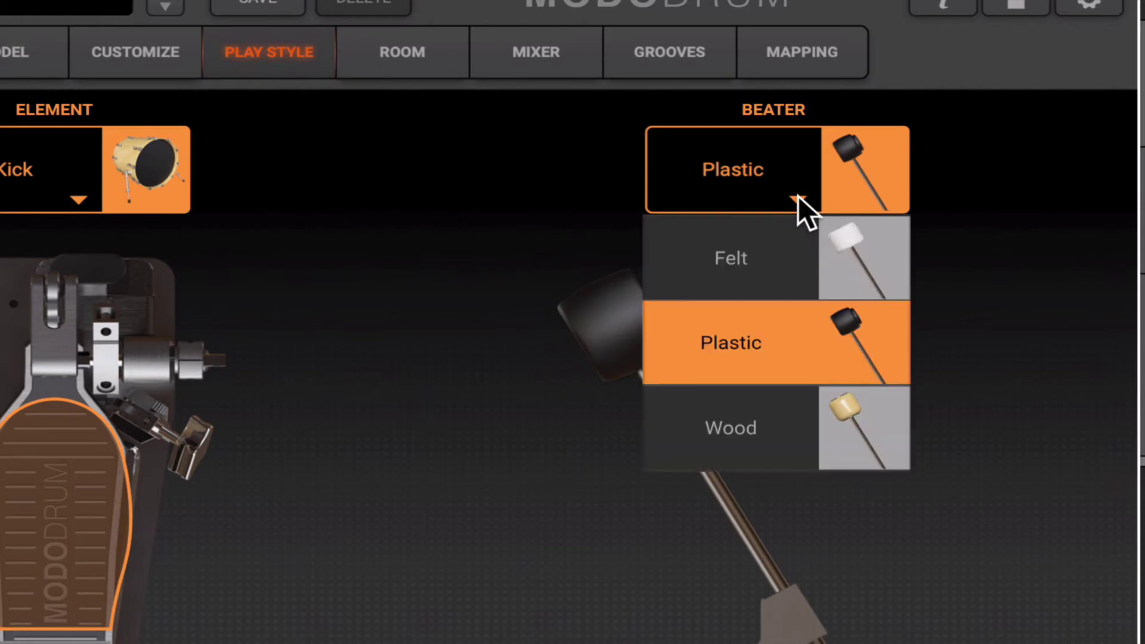
{"action": "left_click", "coordinate": [796, 244]}
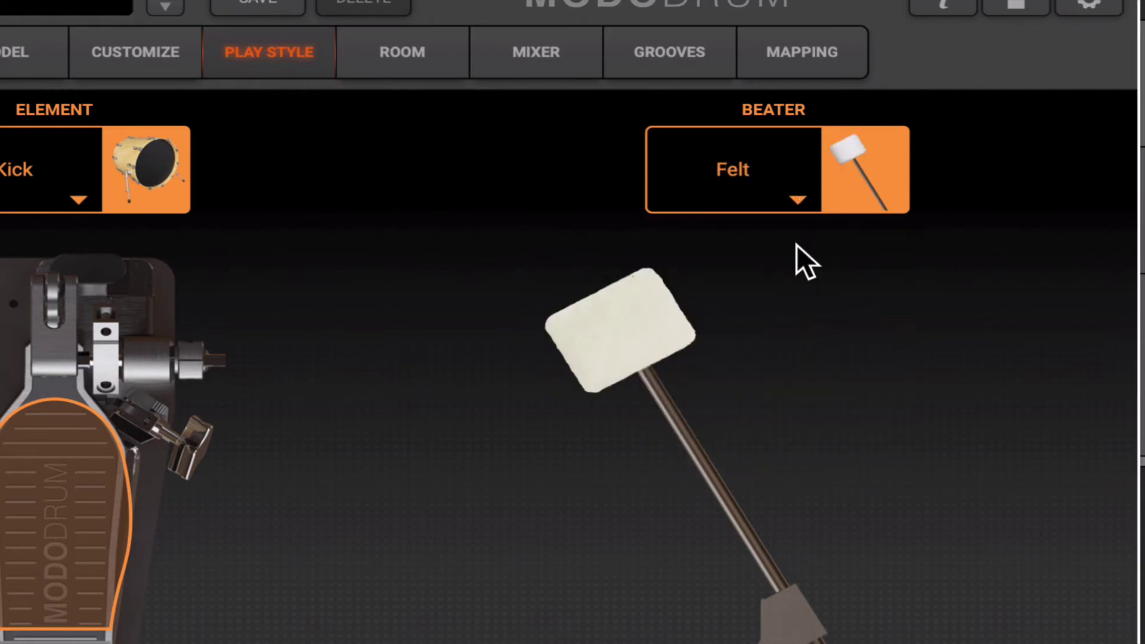
{"action": "left_click", "coordinate": [798, 197]}
{"action": "left_click", "coordinate": [797, 322]}
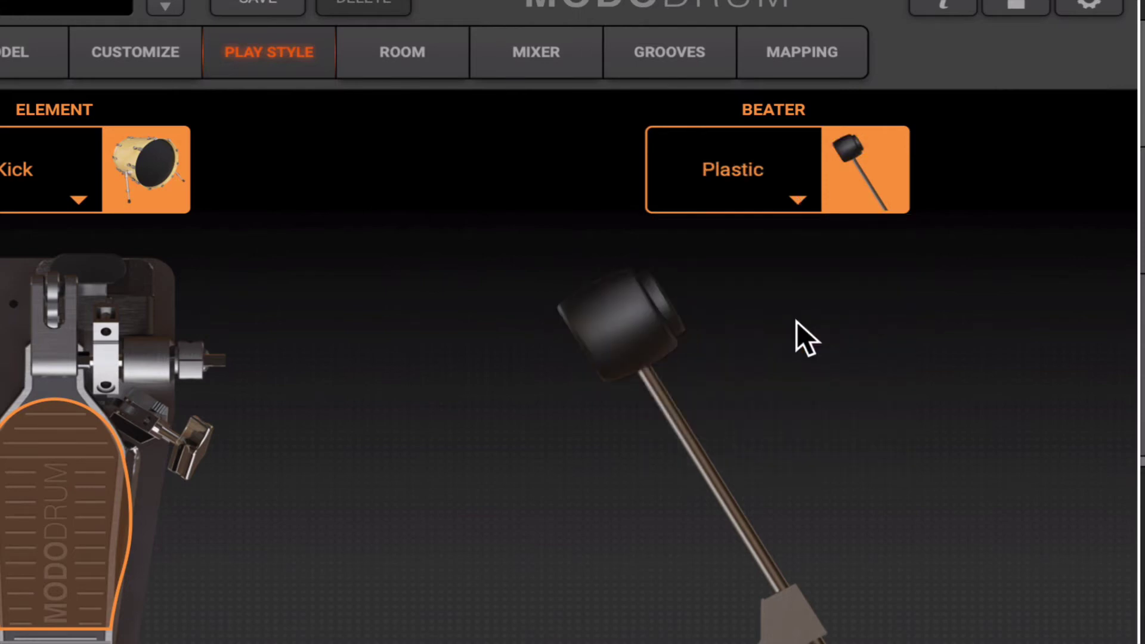
{"action": "left_click", "coordinate": [796, 197]}
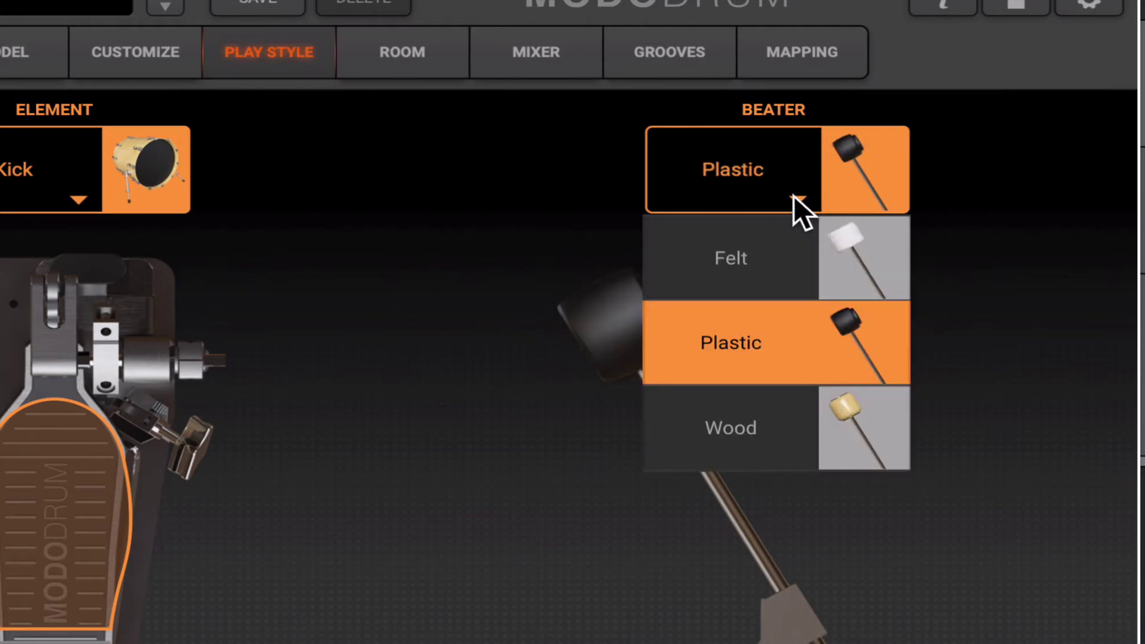
{"action": "left_click", "coordinate": [801, 403]}
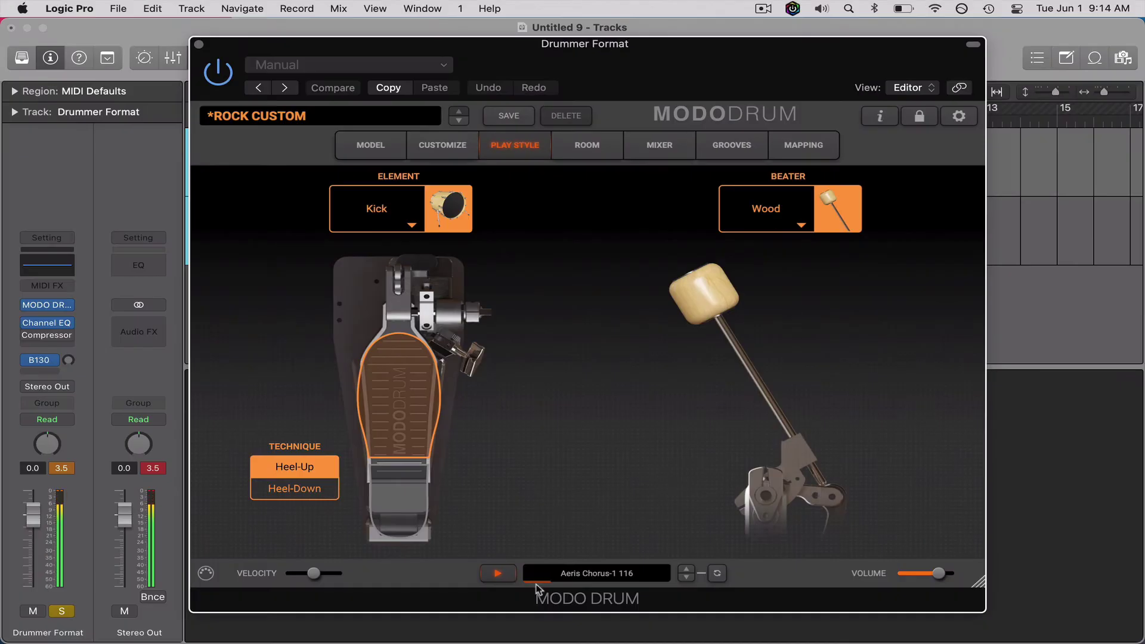
{"action": "left_click", "coordinate": [497, 573]}
{"action": "left_click", "coordinate": [498, 573]}
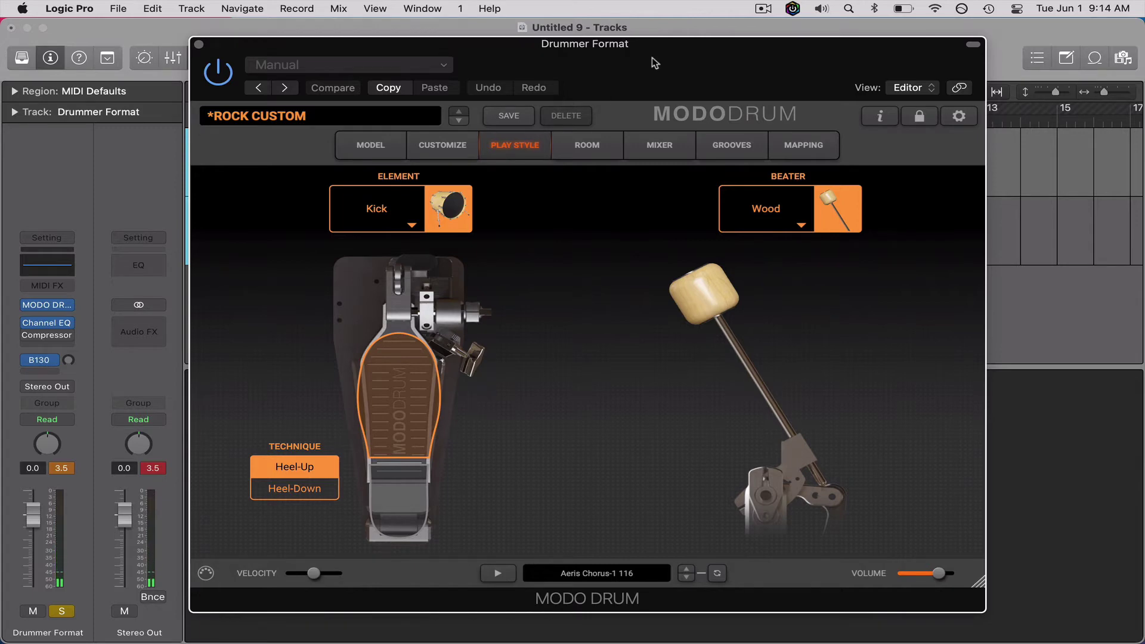
- Show the play style settings for the Snare element and select its right-hand strike area
{"action": "mouse_move", "coordinate": [652, 58]}
{"action": "left_mouse_down"}
{"action": "mouse_move", "coordinate": [649, 49]}
{"action": "mouse_move", "coordinate": [646, 95]}
{"action": "mouse_move", "coordinate": [644, 63]}
{"action": "left_mouse_up"}
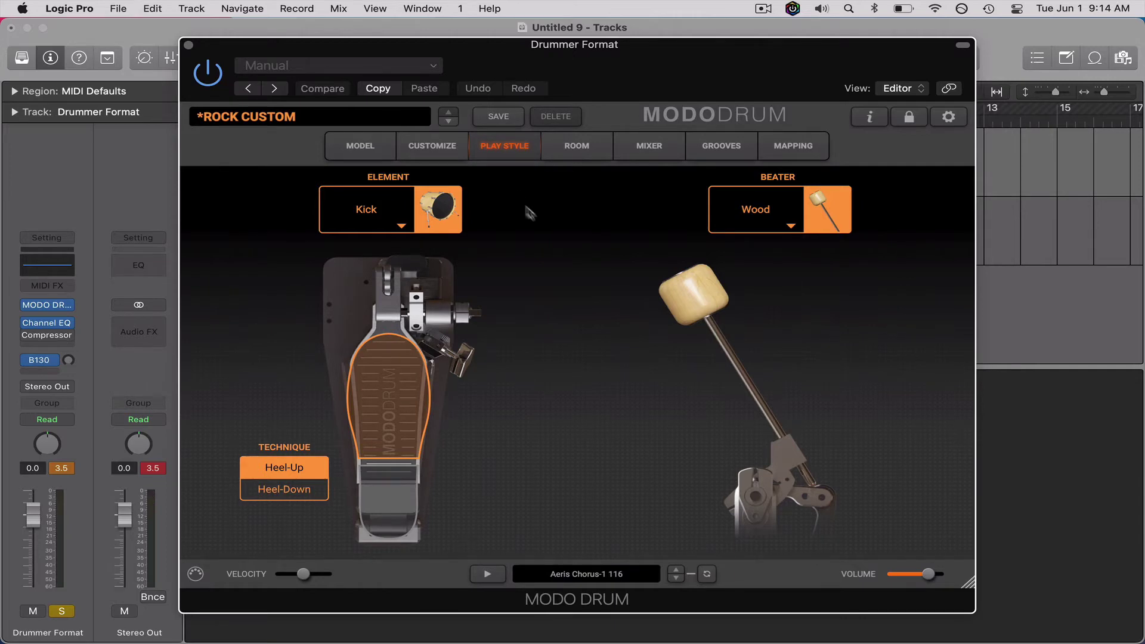
{"action": "left_click", "coordinate": [401, 224]}
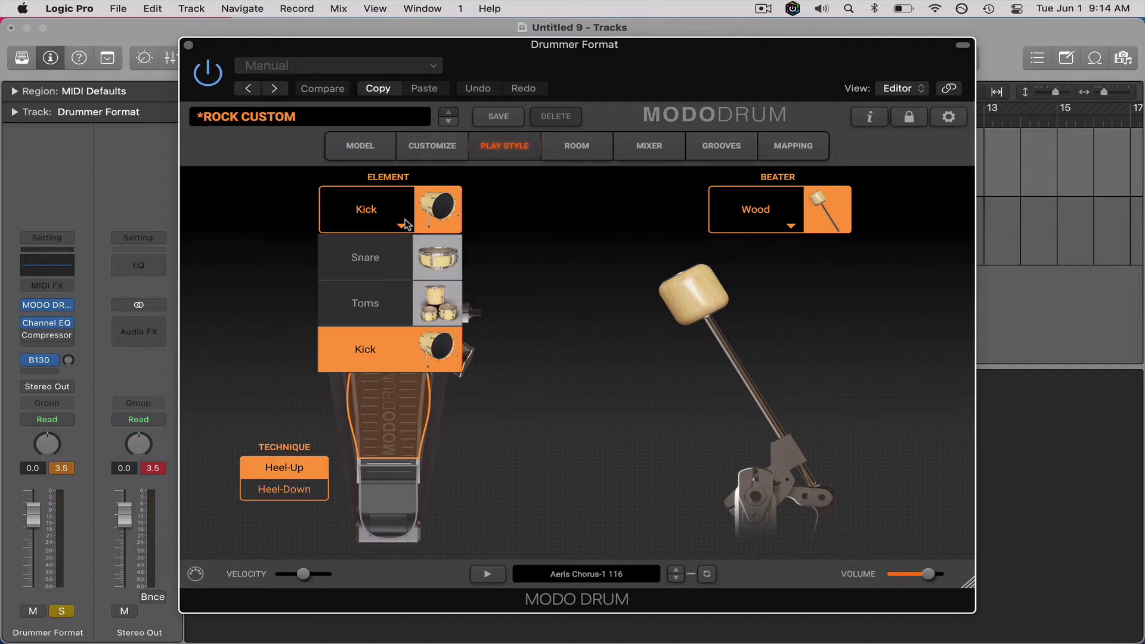
{"action": "left_click", "coordinate": [409, 272]}
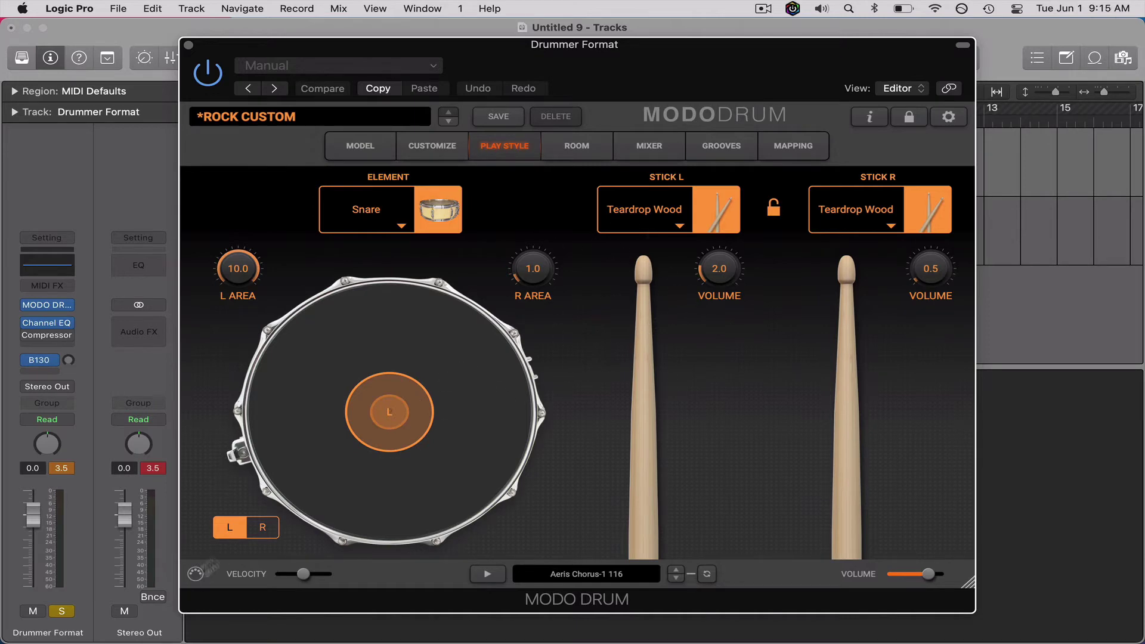
{"action": "left_click", "coordinate": [263, 529]}
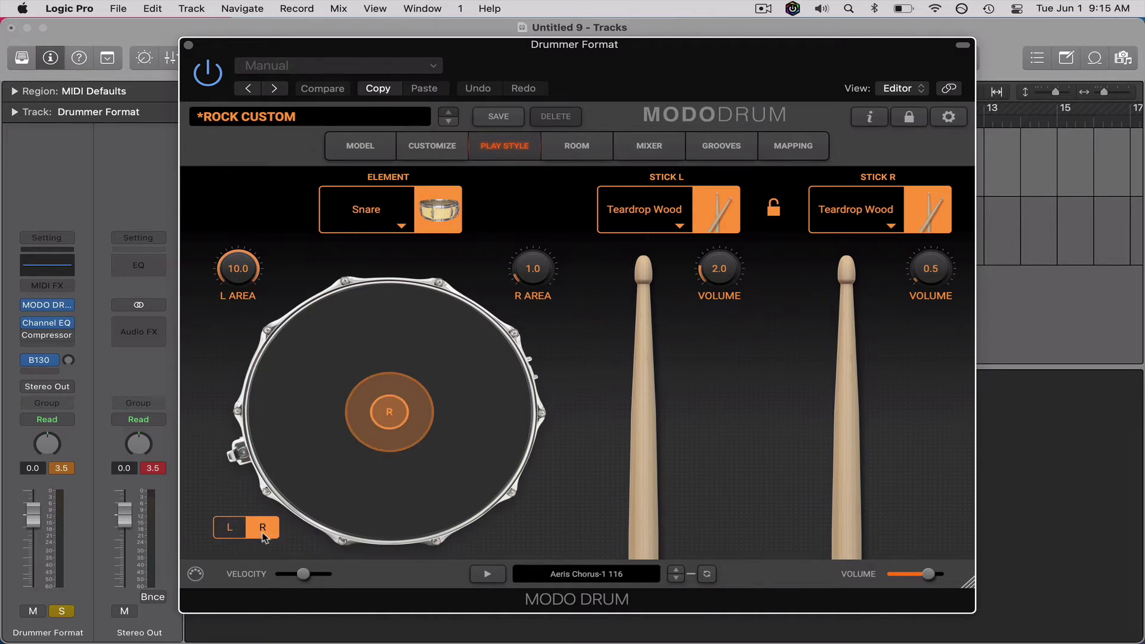
- Move the snare's right-hand strike area near the upper-right rim, enlarge it to 5.2, and audition the Aeris Chorus-1 116 groove
{"action": "mouse_move", "coordinate": [396, 411]}
{"action": "left_mouse_down"}
{"action": "mouse_move", "coordinate": [458, 367]}
{"action": "mouse_move", "coordinate": [464, 384]}
{"action": "mouse_move", "coordinate": [448, 366]}
{"action": "mouse_move", "coordinate": [463, 378]}
{"action": "mouse_move", "coordinate": [446, 387]}
{"action": "mouse_move", "coordinate": [487, 351]}
{"action": "left_mouse_up"}
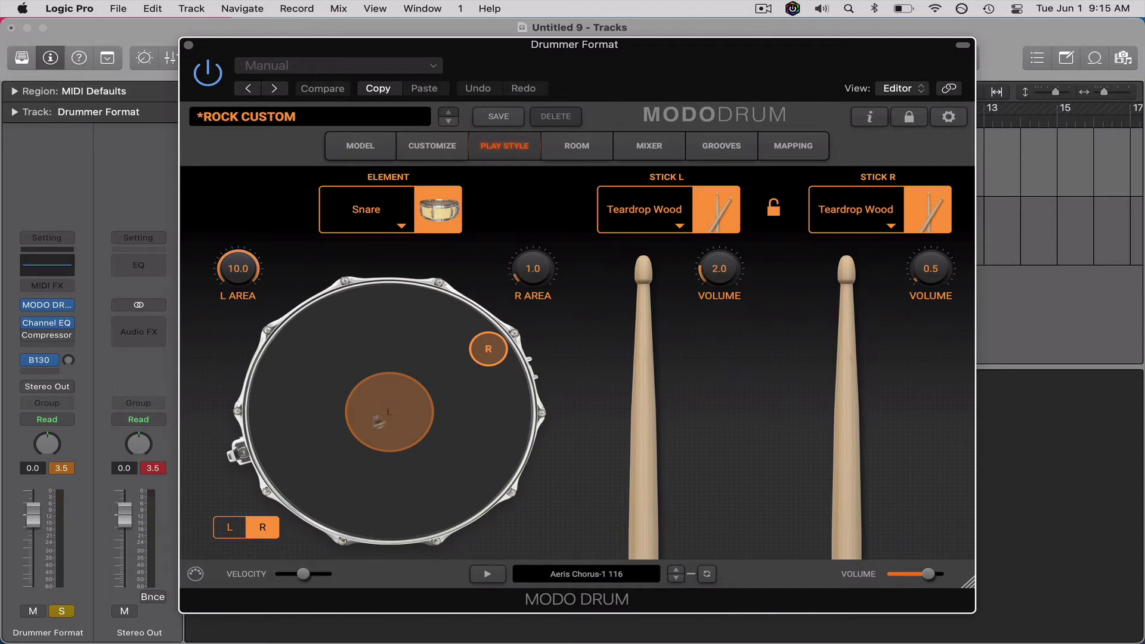
{"action": "left_click_drag", "start_coordinate": [533, 282], "coordinate": [550, 195]}
{"action": "mouse_move", "coordinate": [487, 351]}
{"action": "left_mouse_down"}
{"action": "mouse_move", "coordinate": [463, 370]}
{"action": "mouse_move", "coordinate": [475, 335]}
{"action": "mouse_move", "coordinate": [468, 363]}
{"action": "mouse_move", "coordinate": [476, 371]}
{"action": "mouse_move", "coordinate": [478, 360]}
{"action": "left_mouse_up"}
{"action": "left_click_drag", "start_coordinate": [540, 275], "coordinate": [540, 308]}
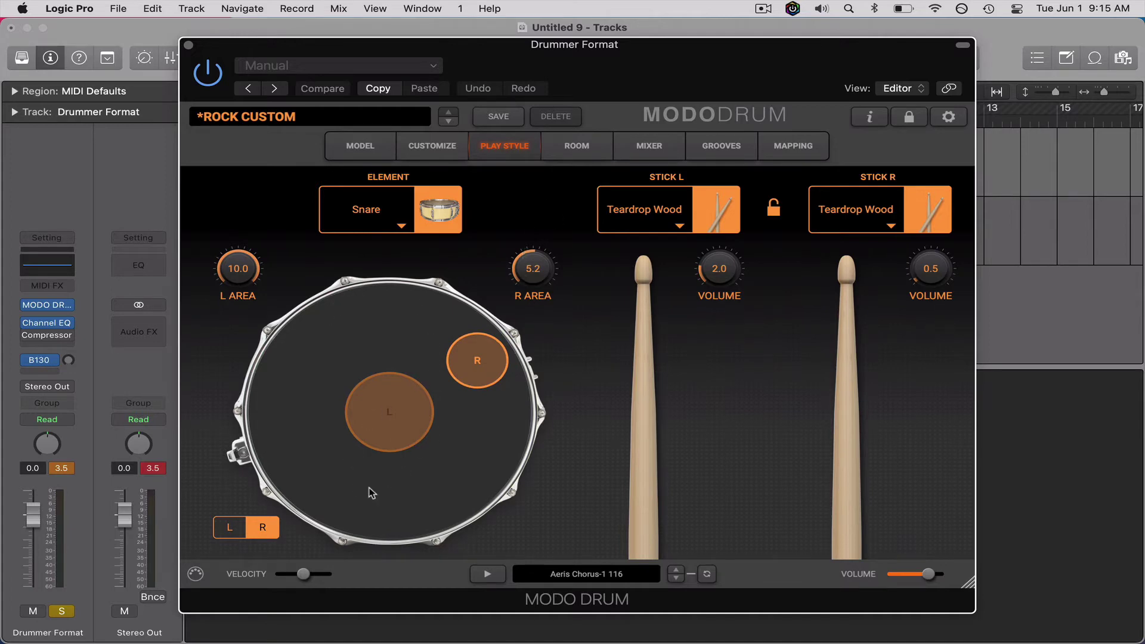
{"action": "left_click", "coordinate": [490, 575]}
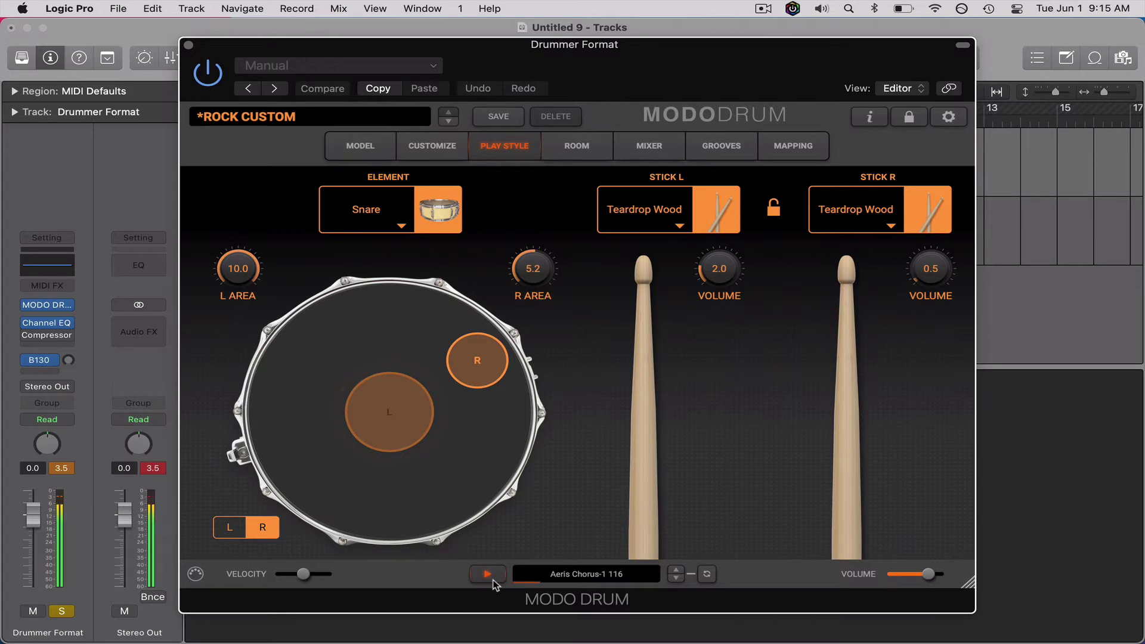
{"action": "left_click", "coordinate": [488, 574]}
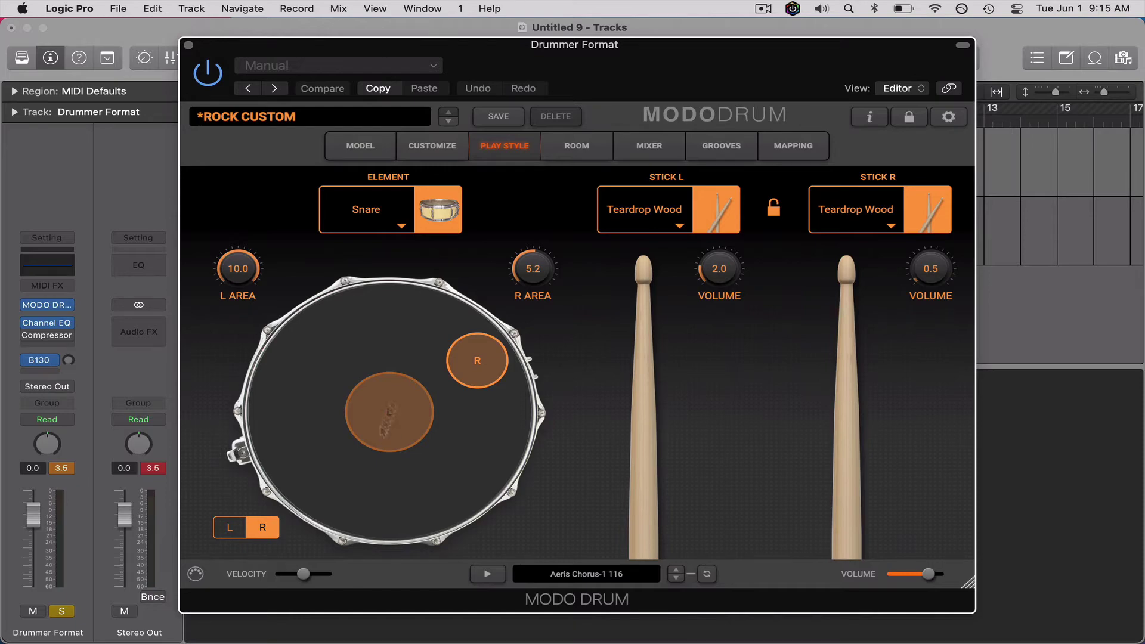
- Compare No Tip and Teardrop Nylon for the snare's left stick over Aeris Verse-2 116, return to Teardrop Wood, and set its volume to 3.4
{"action": "left_click", "coordinate": [644, 210]}
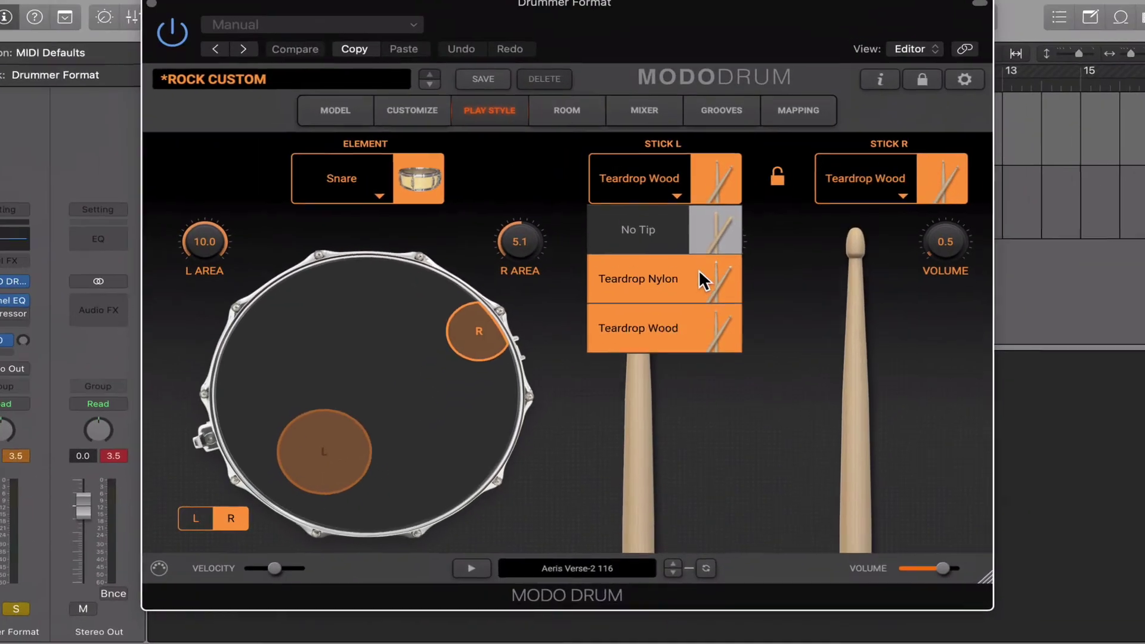
{"action": "left_click", "coordinate": [662, 221]}
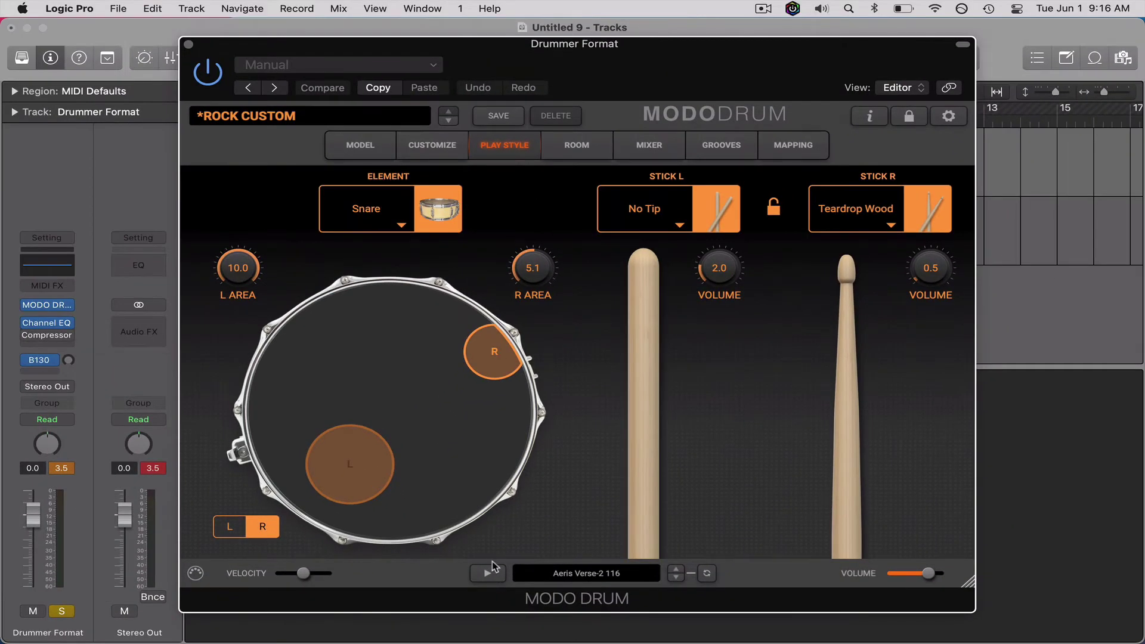
{"action": "left_click", "coordinate": [489, 580]}
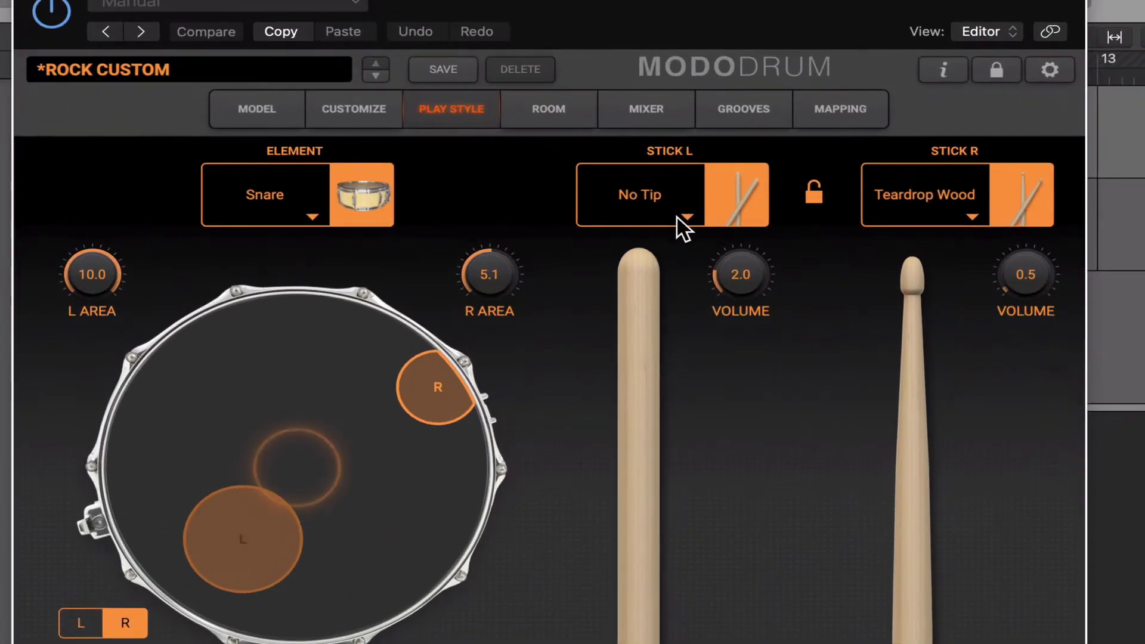
{"action": "left_click", "coordinate": [679, 215]}
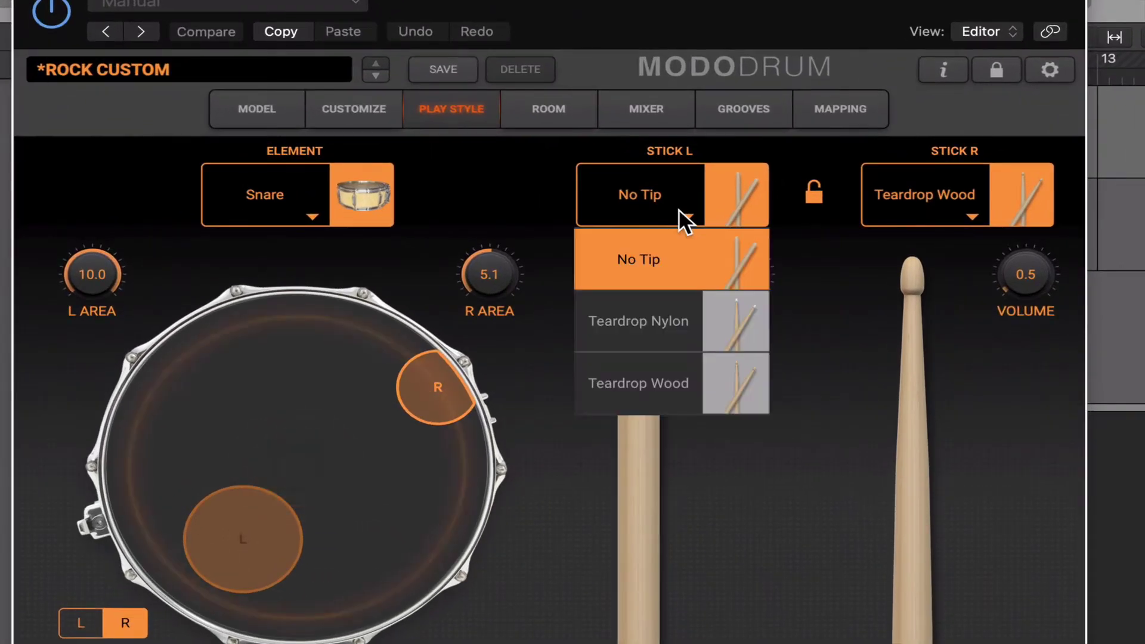
{"action": "left_click", "coordinate": [680, 325]}
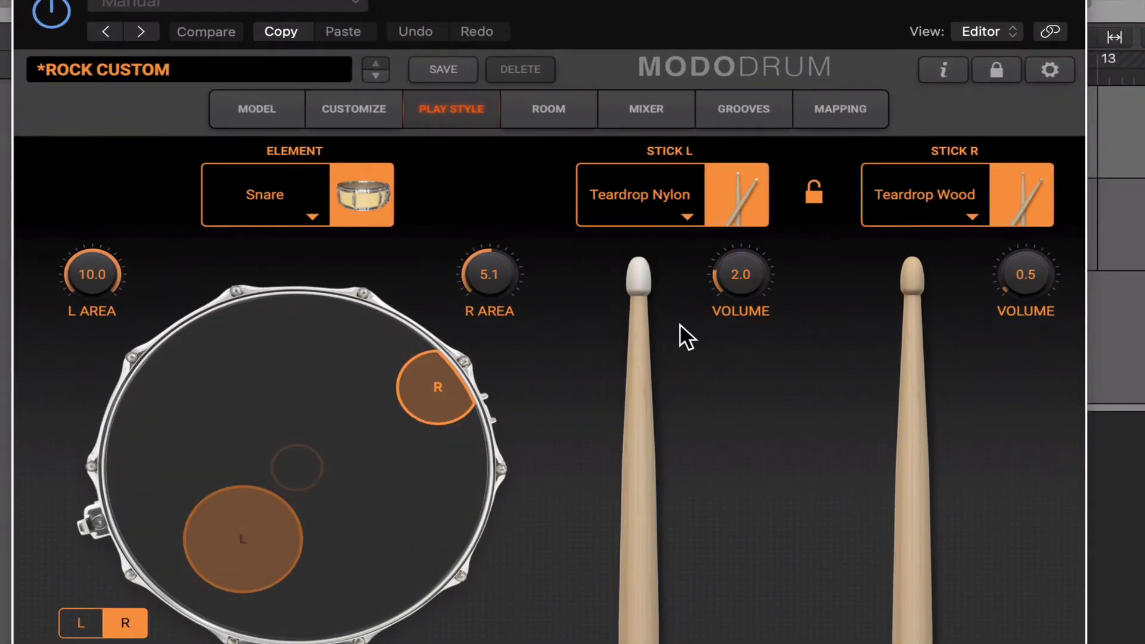
{"action": "left_click", "coordinate": [686, 209]}
{"action": "left_click", "coordinate": [678, 410]}
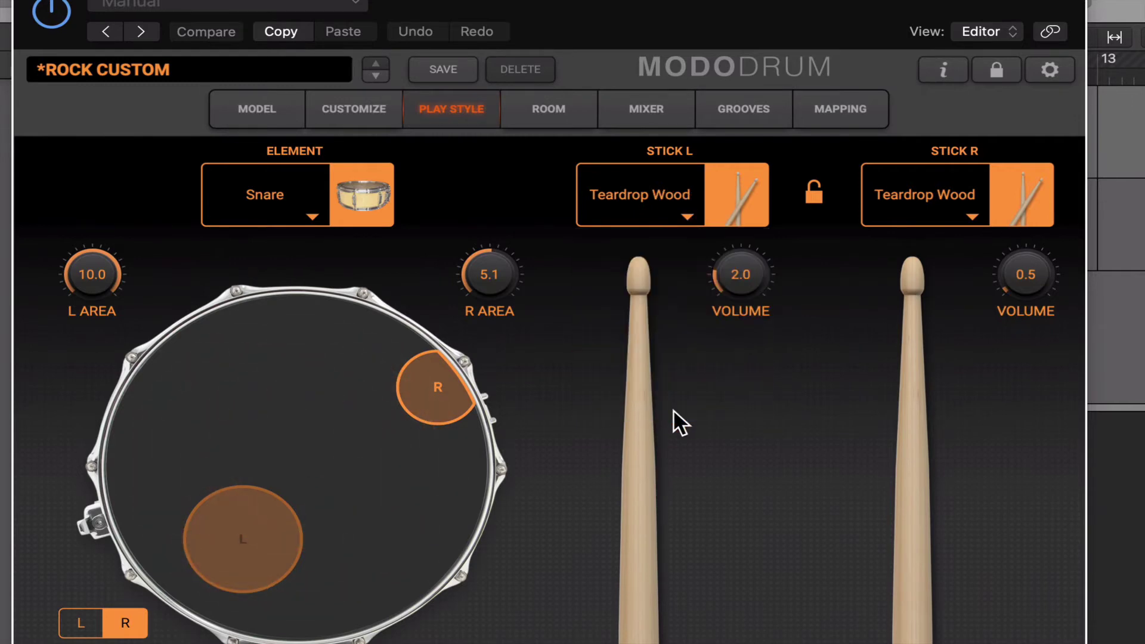
{"action": "left_click_drag", "start_coordinate": [743, 270], "coordinate": [758, 248]}
- Try No Tip on the snare's right stick, choose Teardrop Nylon for it, and raise the velocity before stopping the groove
{"action": "left_click", "coordinate": [965, 211]}
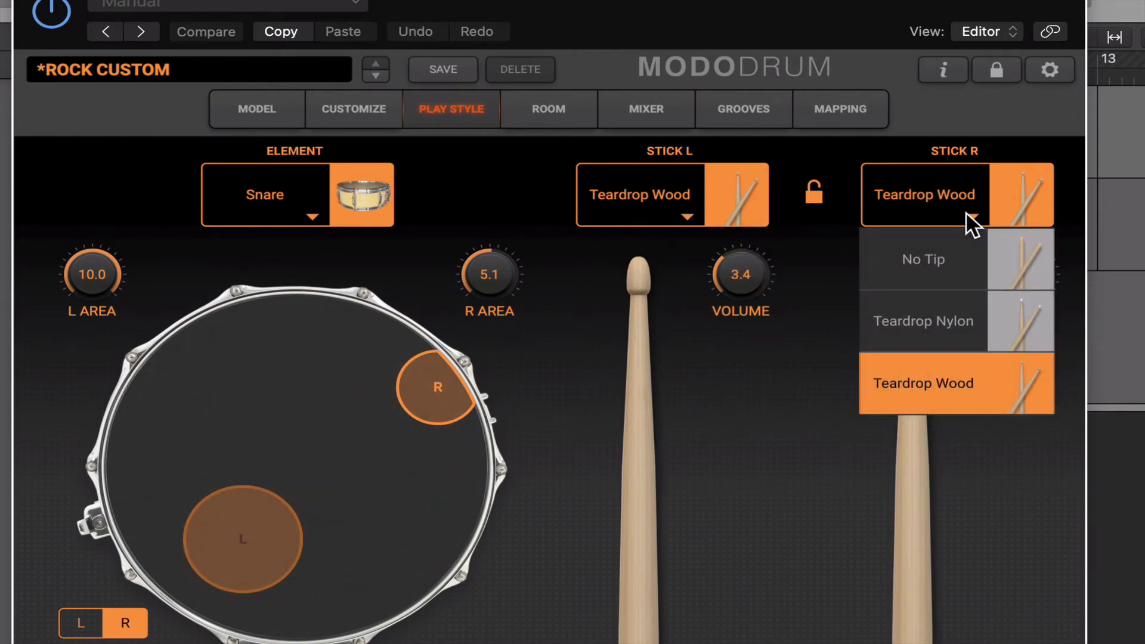
{"action": "left_click", "coordinate": [897, 279]}
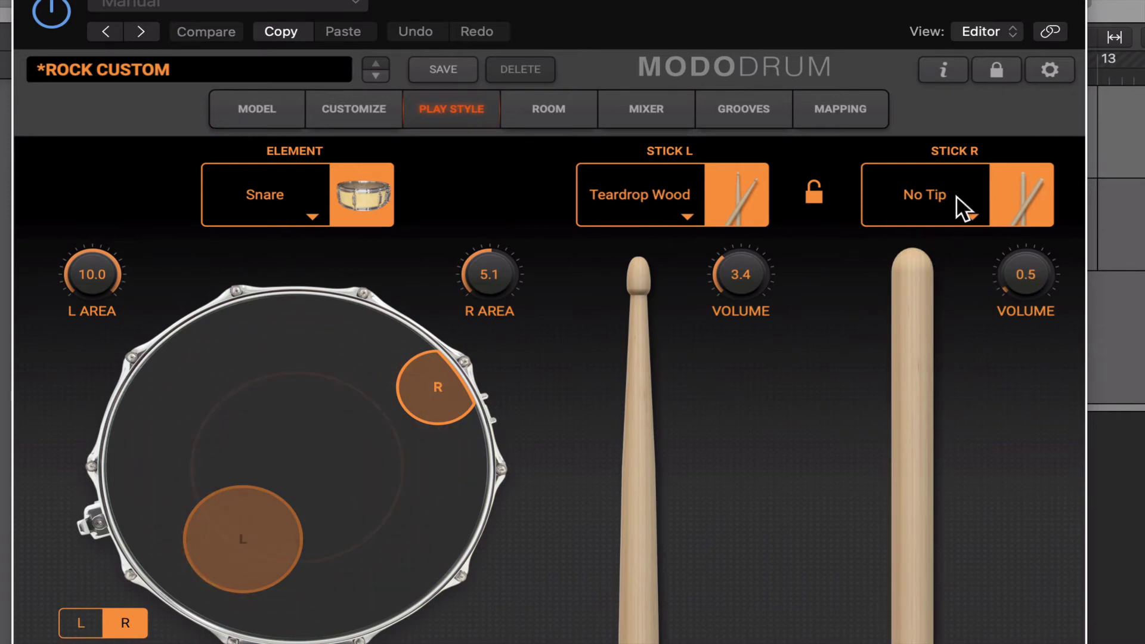
{"action": "left_click", "coordinate": [963, 209]}
{"action": "left_click", "coordinate": [963, 316]}
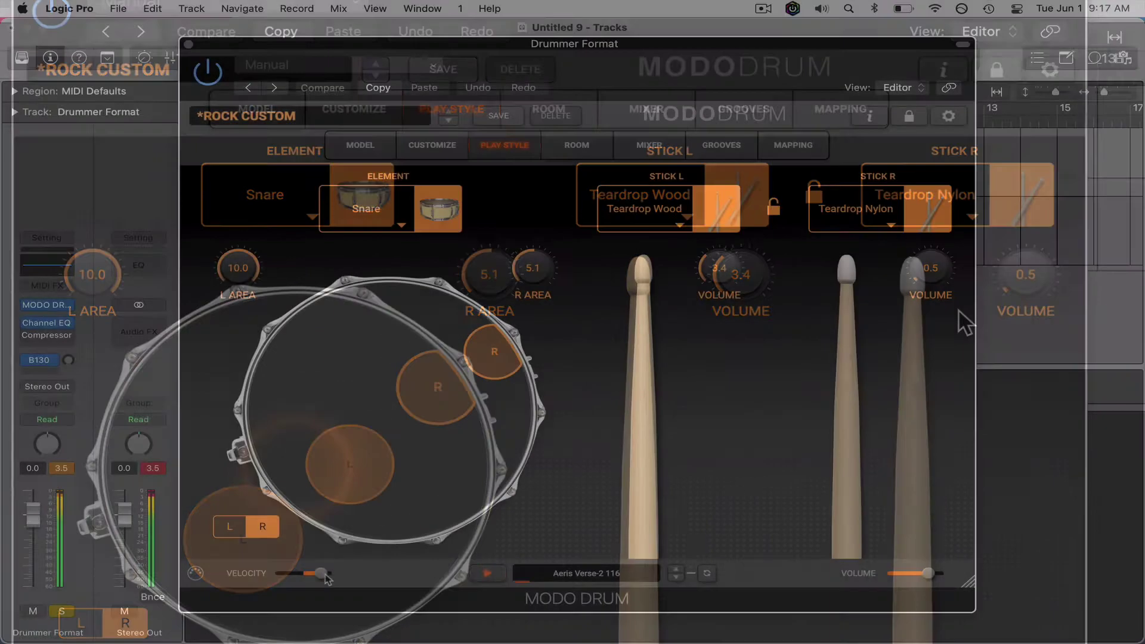
{"action": "left_click_drag", "start_coordinate": [326, 574], "coordinate": [324, 578]}
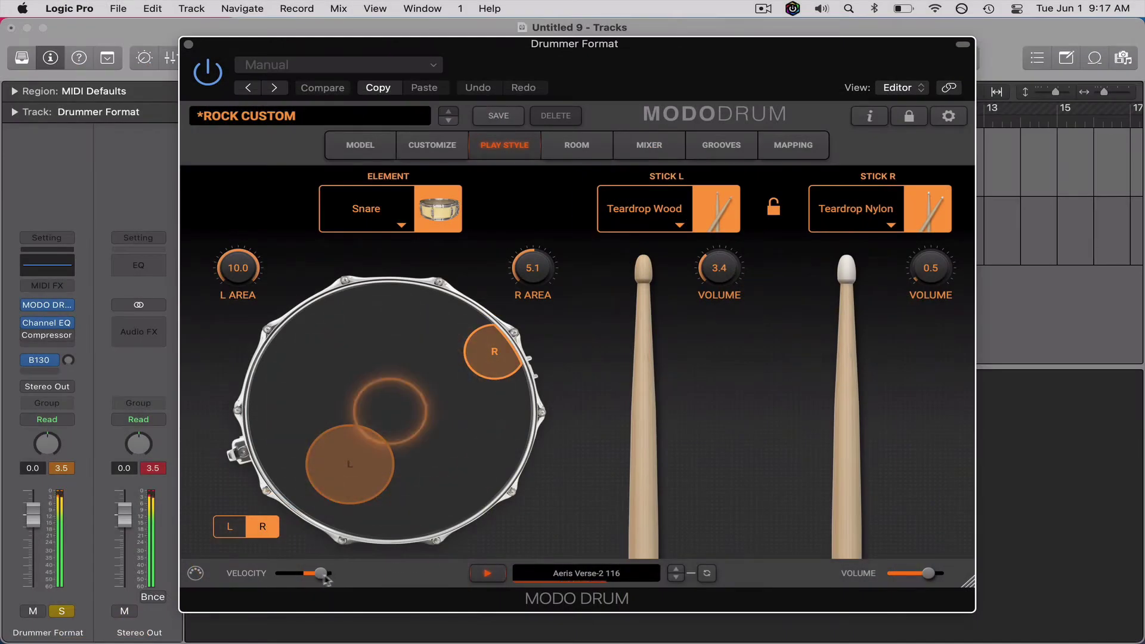
{"action": "left_click", "coordinate": [494, 579]}
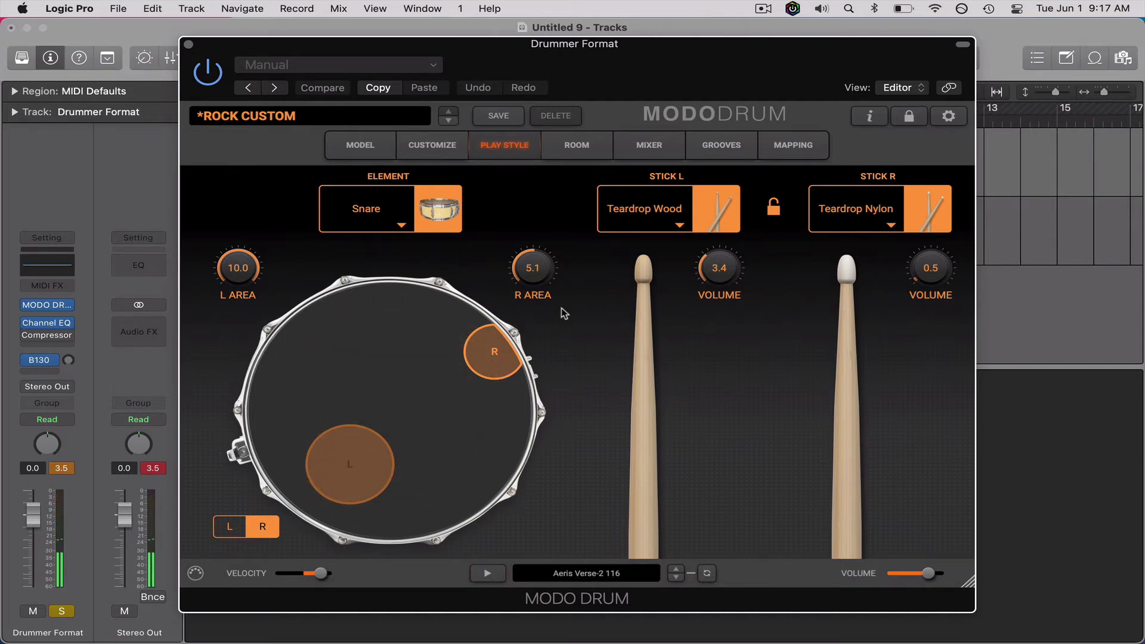
- Show the play style settings for the Toms element, and audition the Aeris Intro 116 groove
{"action": "left_click", "coordinate": [395, 228]}
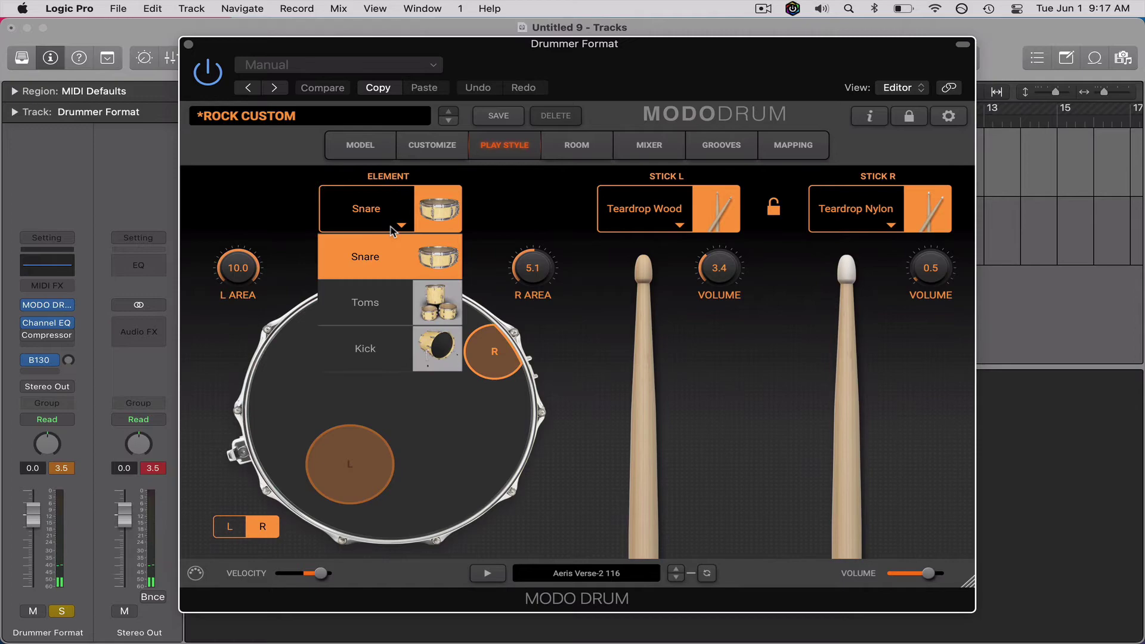
{"action": "left_click", "coordinate": [395, 309]}
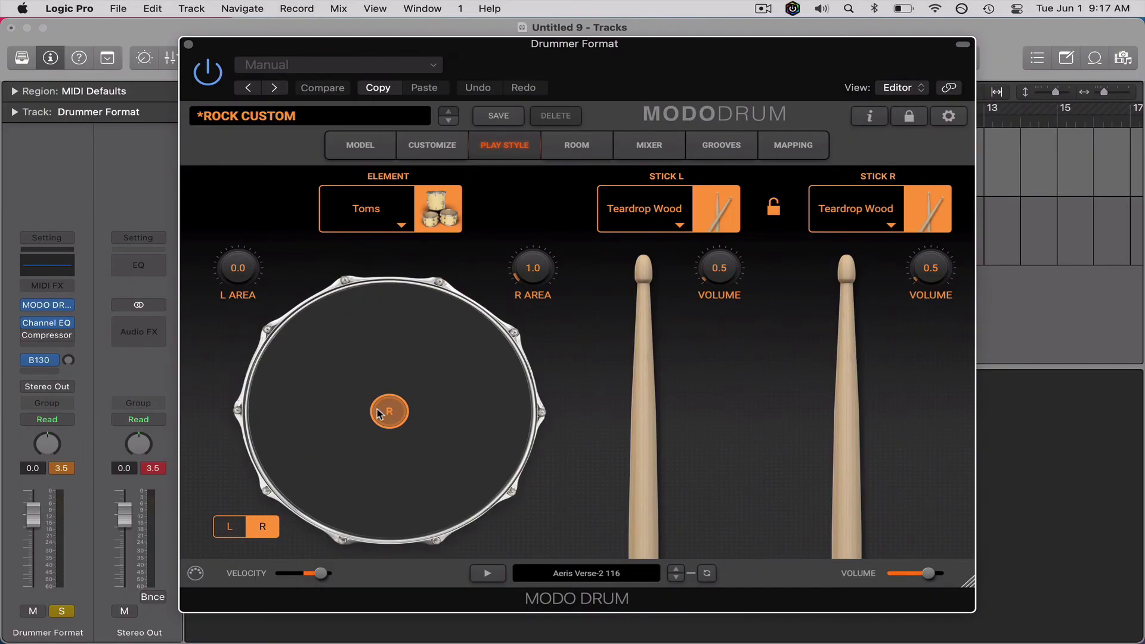
{"action": "left_click", "coordinate": [681, 570]}
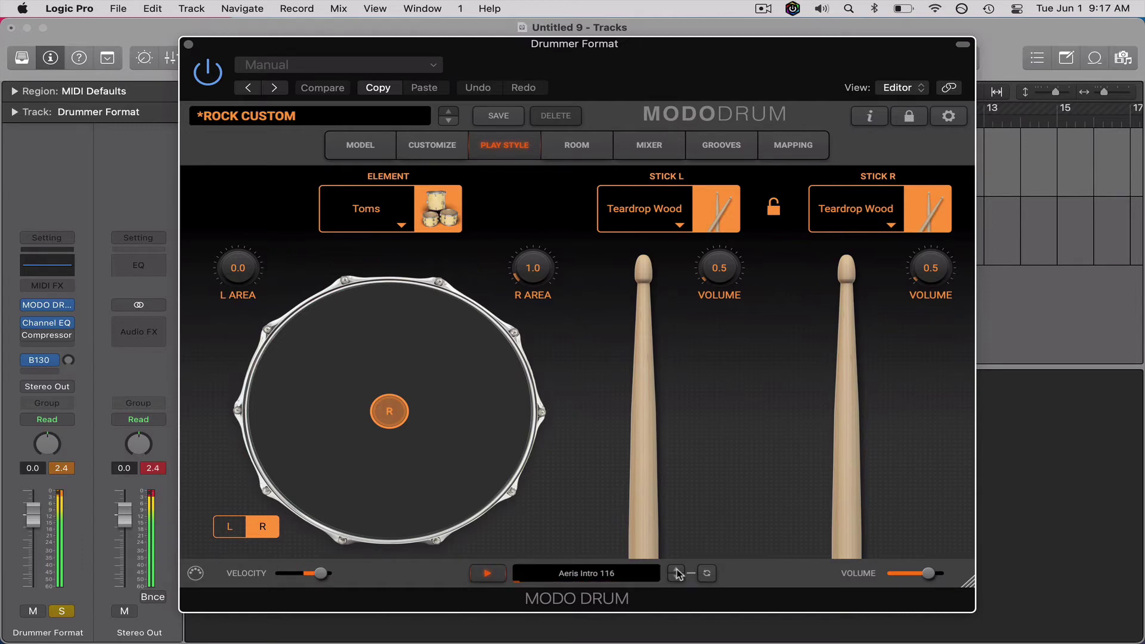
{"action": "left_click", "coordinate": [676, 573]}
{"action": "left_click", "coordinate": [677, 577]}
{"action": "left_click", "coordinate": [488, 574]}
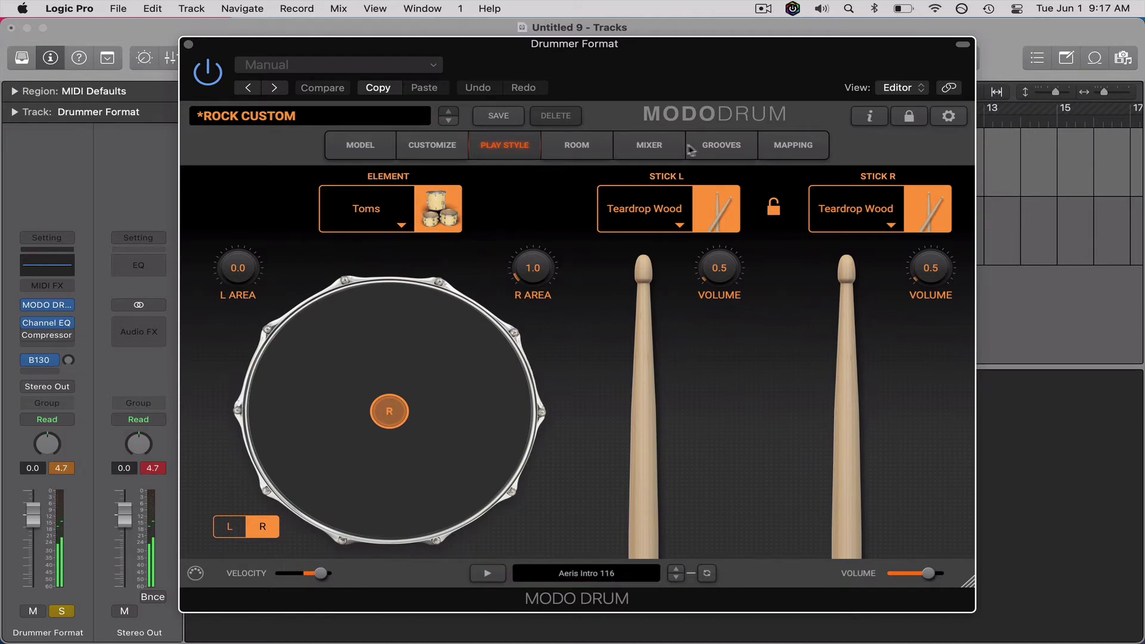
- Filter the grooves by the Toms leading hand, play Come On Fill-3 75, and return to the toms' play style settings
{"action": "left_click", "coordinate": [718, 149]}
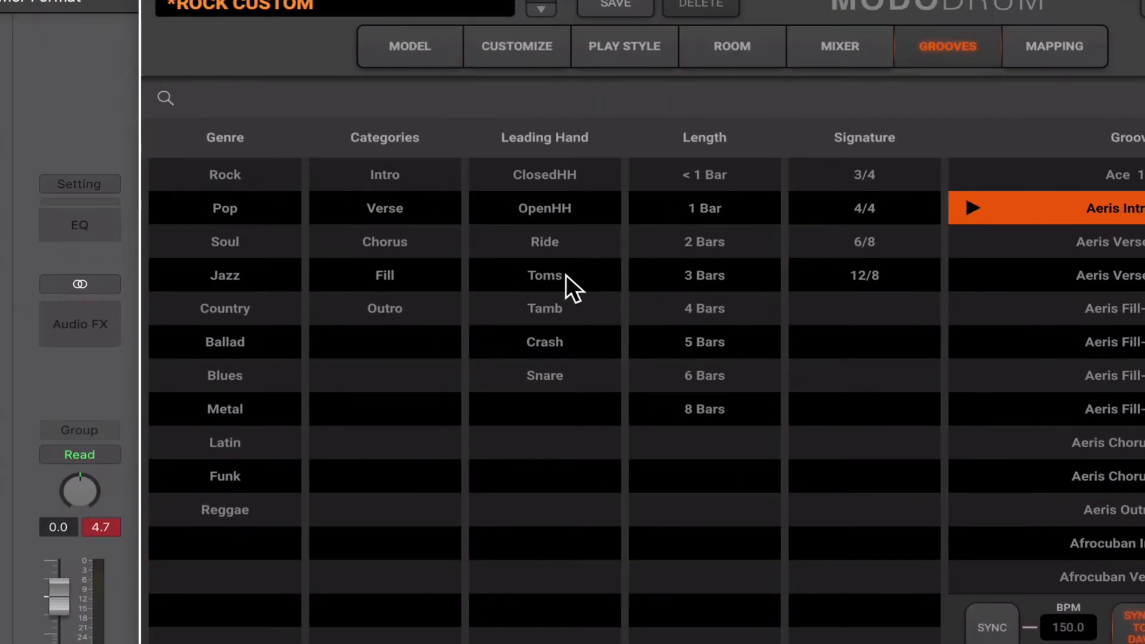
{"action": "left_click", "coordinate": [564, 274]}
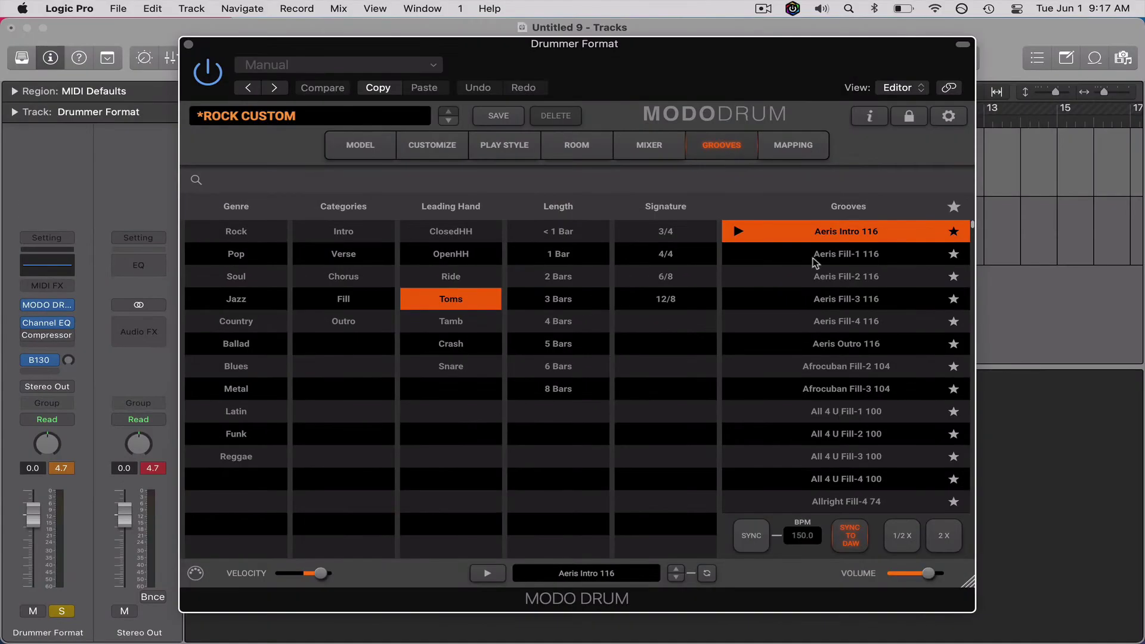
{"action": "scroll", "coordinate": [832, 303], "scroll_direction": "down", "scroll_amount": 10}
{"action": "left_click", "coordinate": [738, 393]}
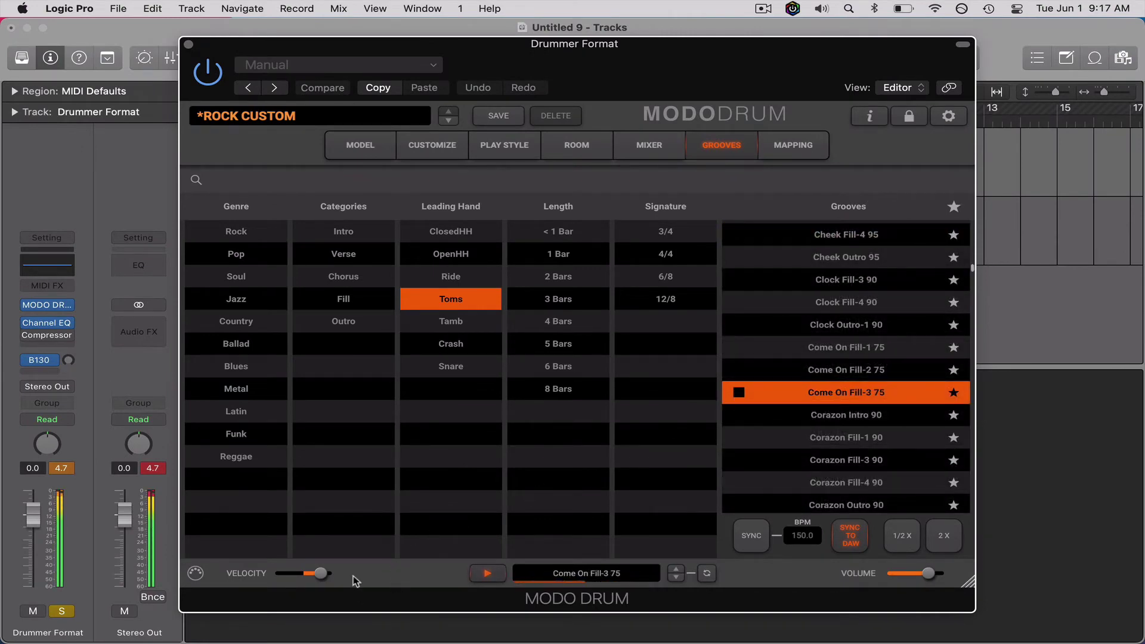
{"action": "left_click", "coordinate": [360, 145]}
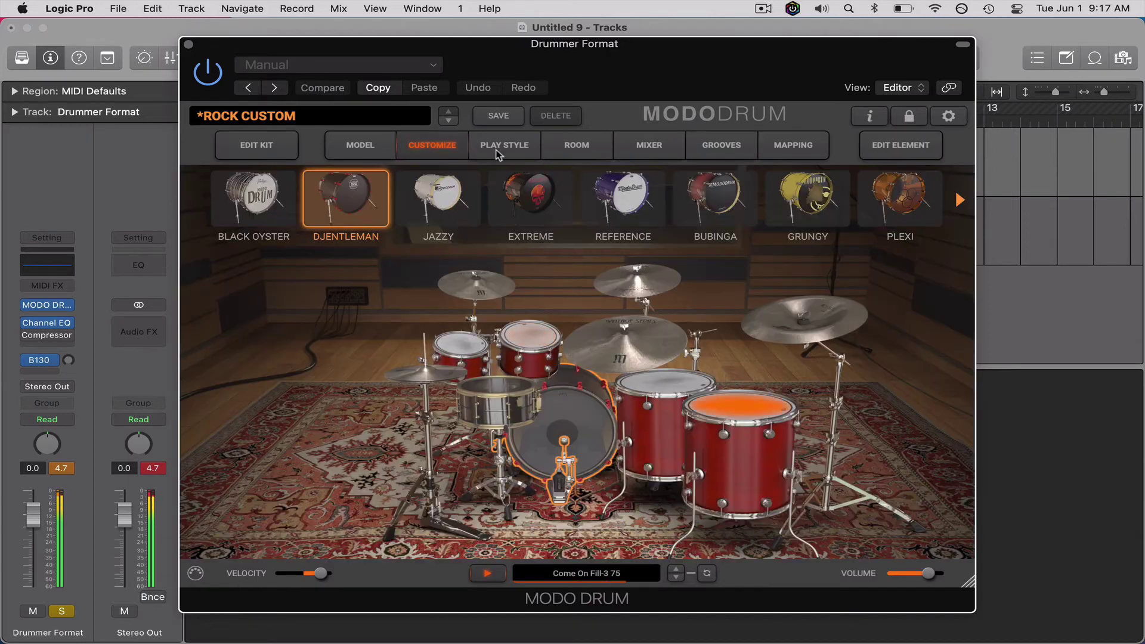
{"action": "left_click", "coordinate": [496, 149]}
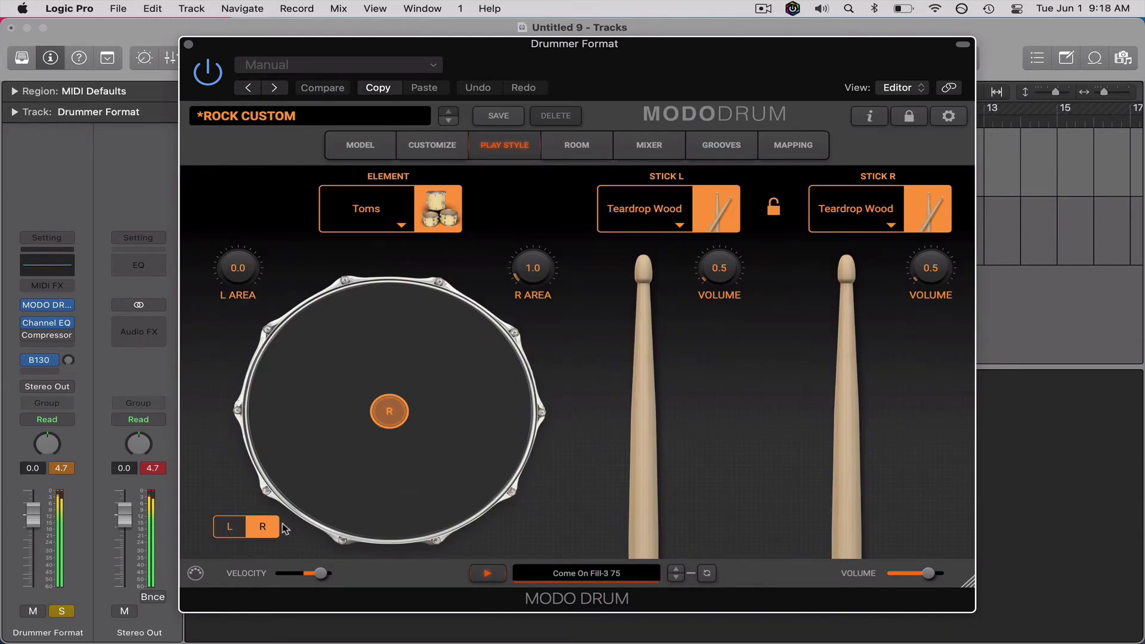
- Set the toms' right-hand area to 7.5 and move it to the upper-right rim, with the left-hand area at the drumhead's center
{"action": "left_click", "coordinate": [245, 524]}
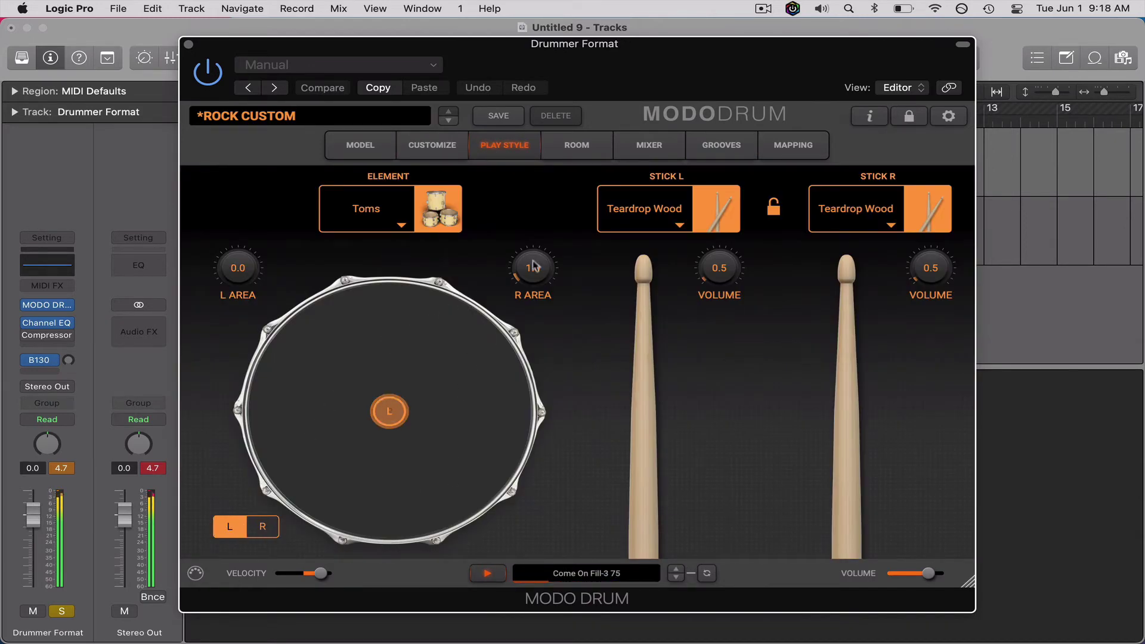
{"action": "left_click_drag", "start_coordinate": [532, 266], "coordinate": [534, 215]}
{"action": "left_click_drag", "start_coordinate": [463, 350], "coordinate": [442, 352]}
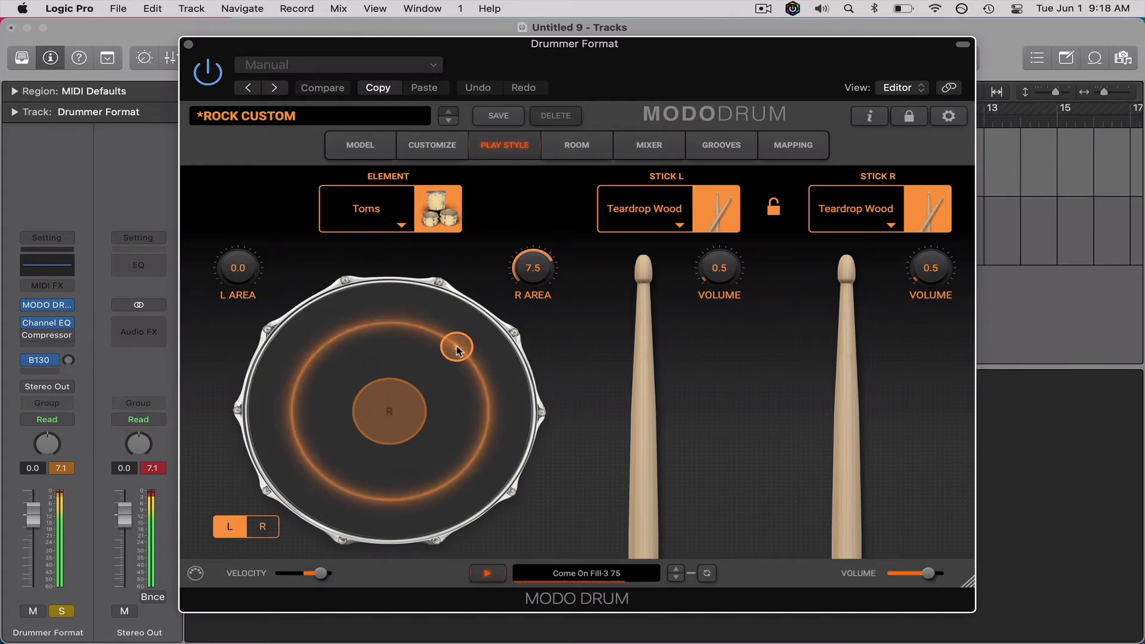
{"action": "mouse_move", "coordinate": [443, 352]}
{"action": "left_mouse_down"}
{"action": "mouse_move", "coordinate": [371, 420]}
{"action": "mouse_move", "coordinate": [341, 423]}
{"action": "mouse_move", "coordinate": [467, 343]}
{"action": "mouse_move", "coordinate": [498, 371]}
{"action": "left_mouse_up"}
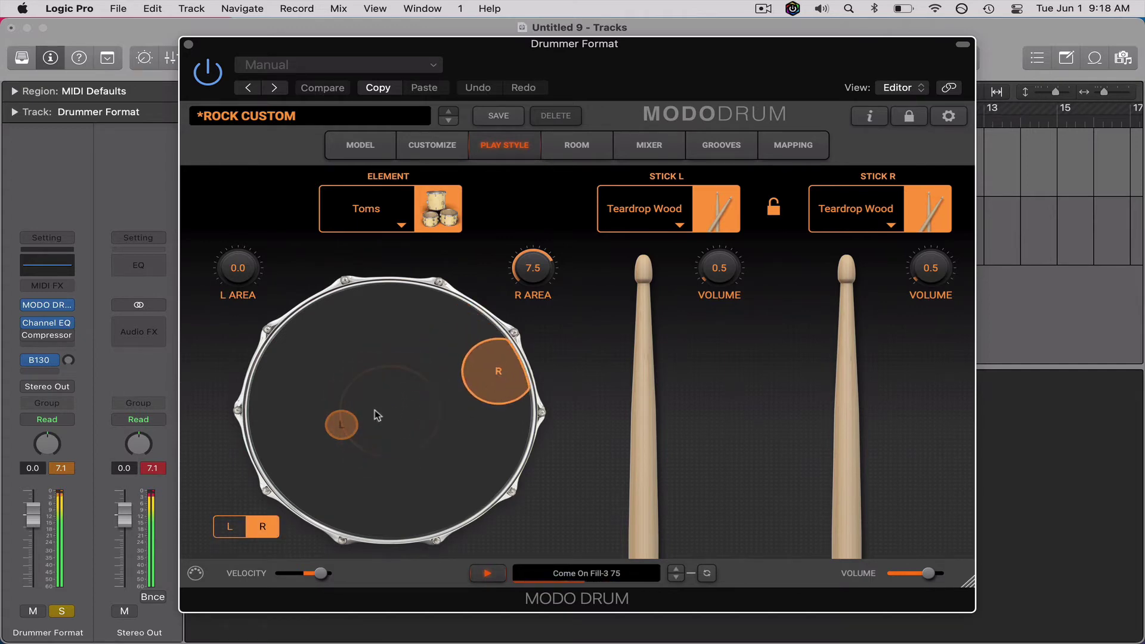
{"action": "mouse_move", "coordinate": [341, 424]}
{"action": "left_mouse_down"}
{"action": "mouse_move", "coordinate": [283, 440]}
{"action": "mouse_move", "coordinate": [258, 407]}
{"action": "mouse_move", "coordinate": [390, 415]}
{"action": "left_mouse_up"}
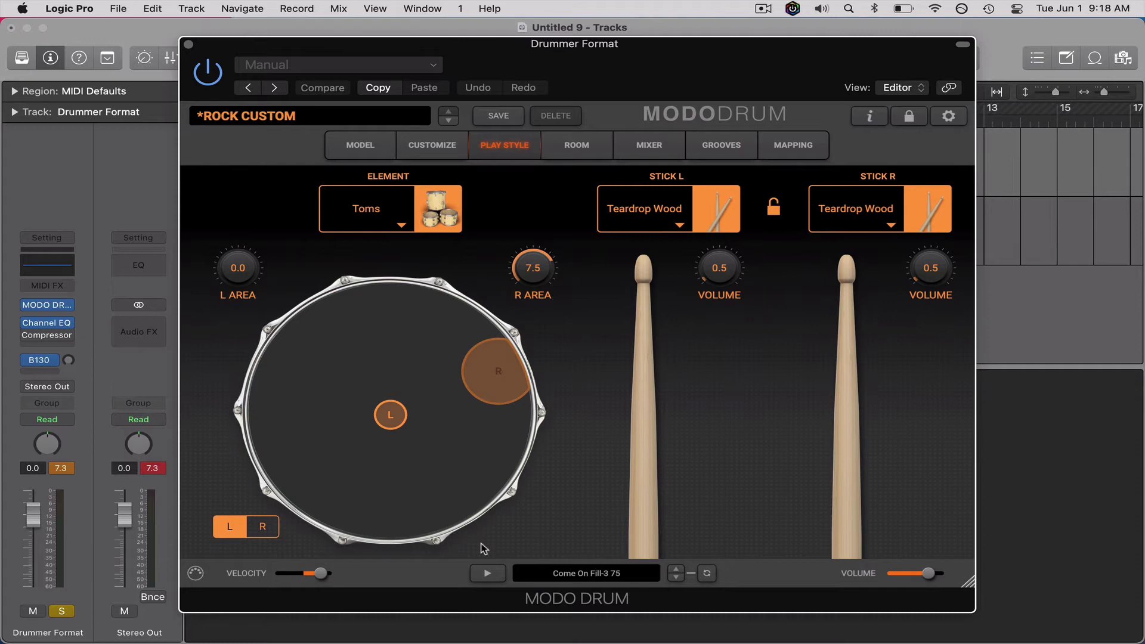
- View the toms' left stick options, and show the room settings for the kit
{"action": "left_click", "coordinate": [713, 216]}
{"action": "left_click", "coordinate": [508, 316]}
{"action": "left_click", "coordinate": [581, 151]}
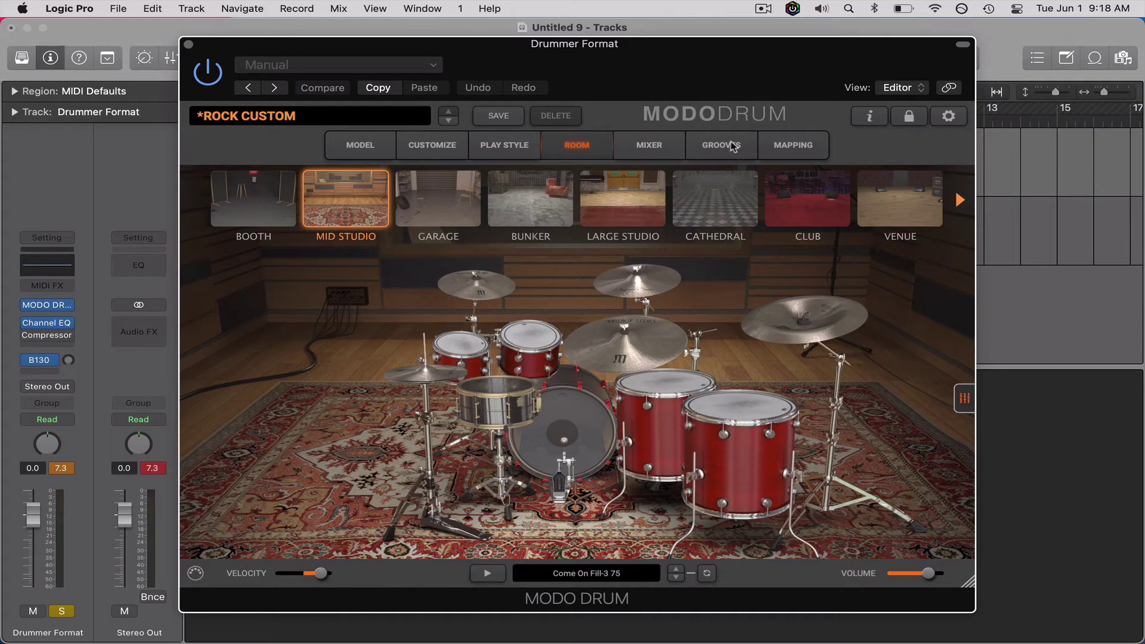
- Move the plug-in window aside, add a Drummer region at bar 1 of track 3, and bring the window back over the tracks
{"action": "left_click_drag", "start_coordinate": [698, 67], "coordinate": [703, 433]}
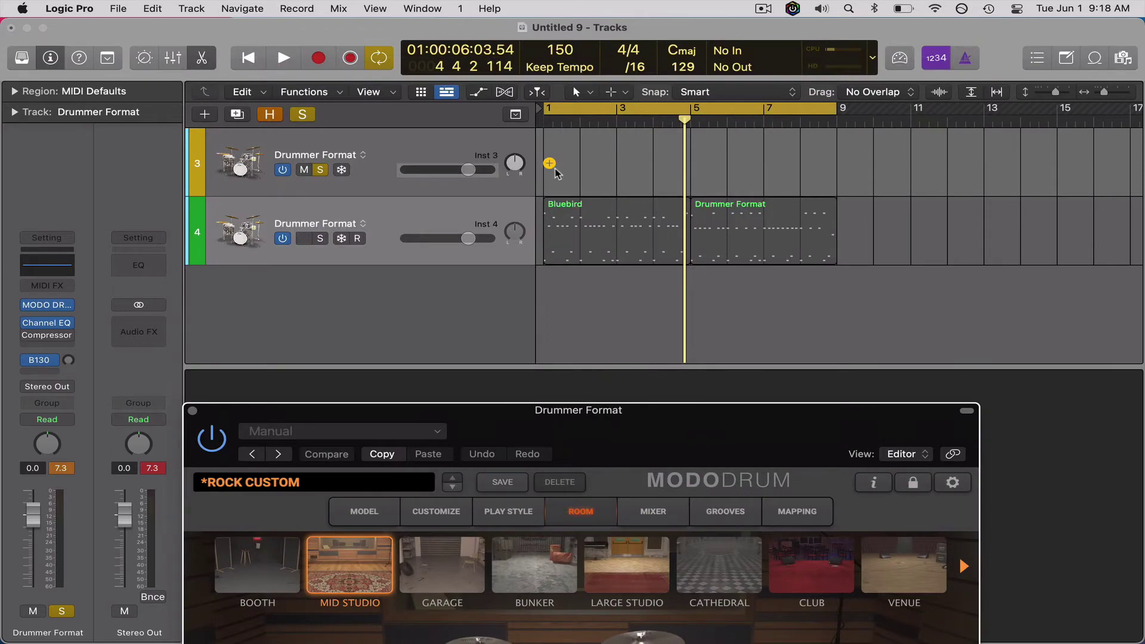
{"action": "left_click_drag", "start_coordinate": [555, 173], "coordinate": [554, 173]}
{"action": "left_click_drag", "start_coordinate": [694, 429], "coordinate": [702, 97]}
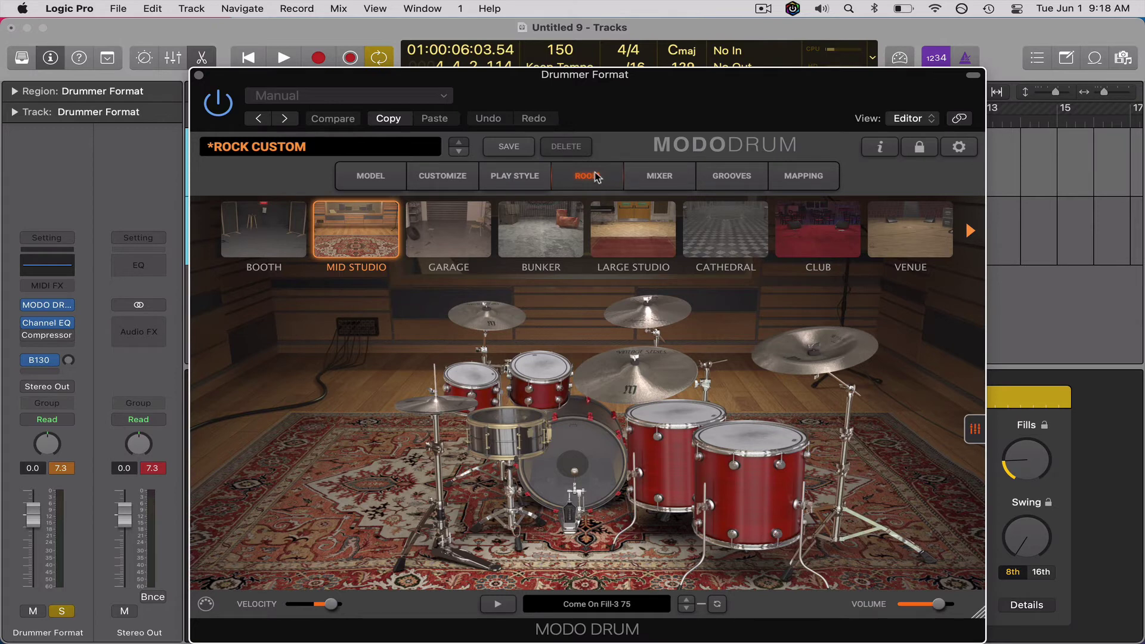
- Play the drum track and audition the kit in the Booth, Garage and Bunker rooms
{"action": "key", "text": "space"}
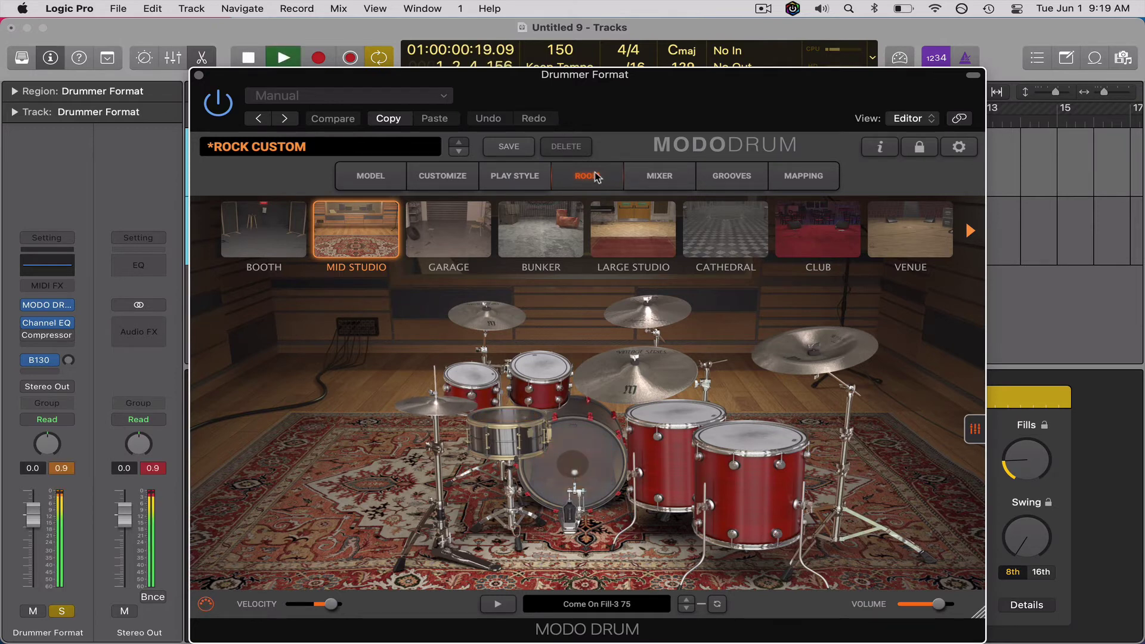
{"action": "left_click", "coordinate": [286, 233]}
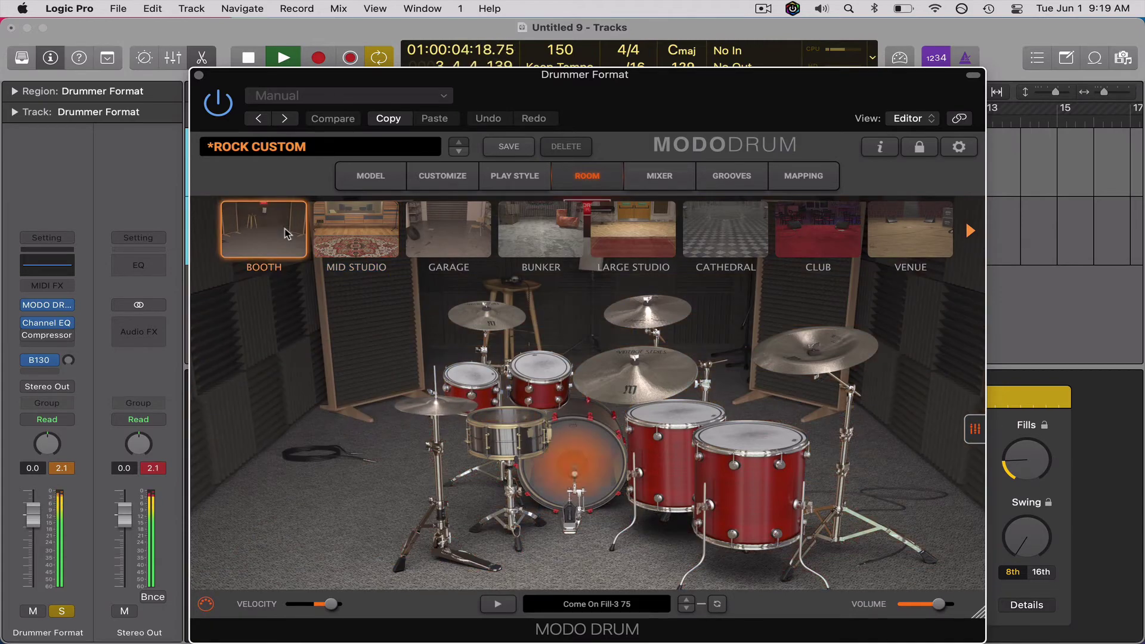
{"action": "left_click", "coordinate": [451, 239]}
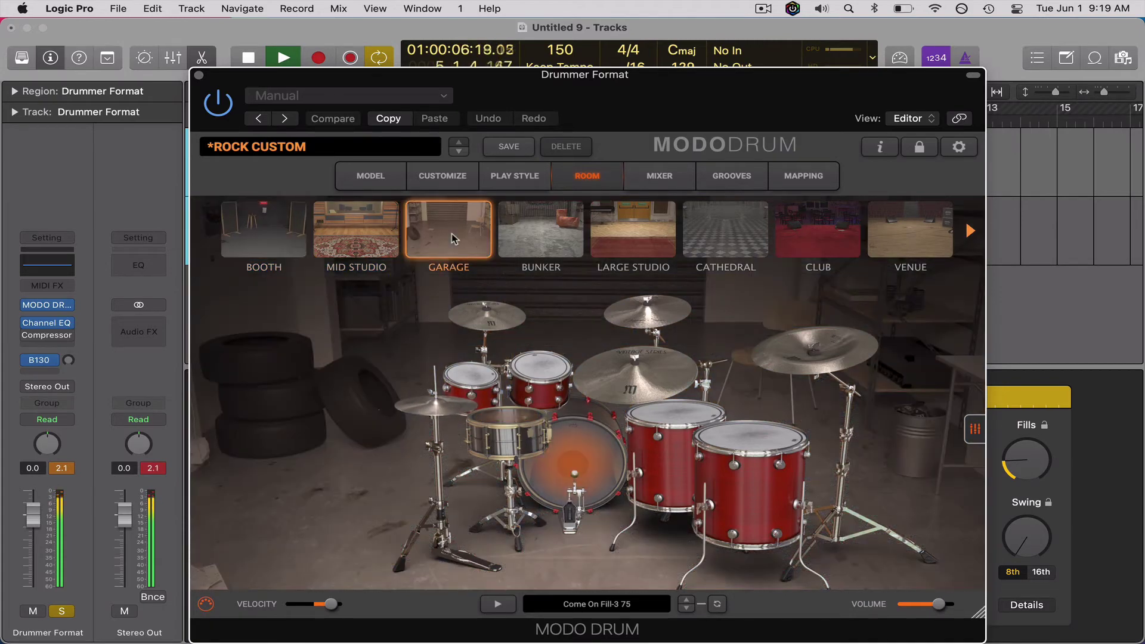
{"action": "left_click", "coordinate": [546, 236]}
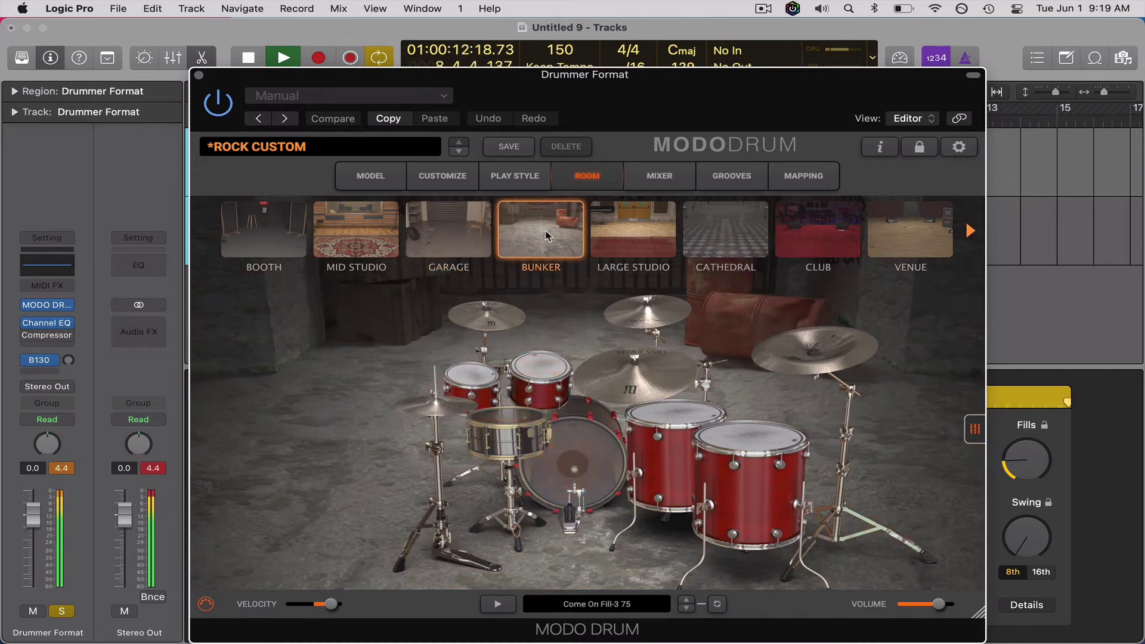
{"action": "key", "text": "space"}
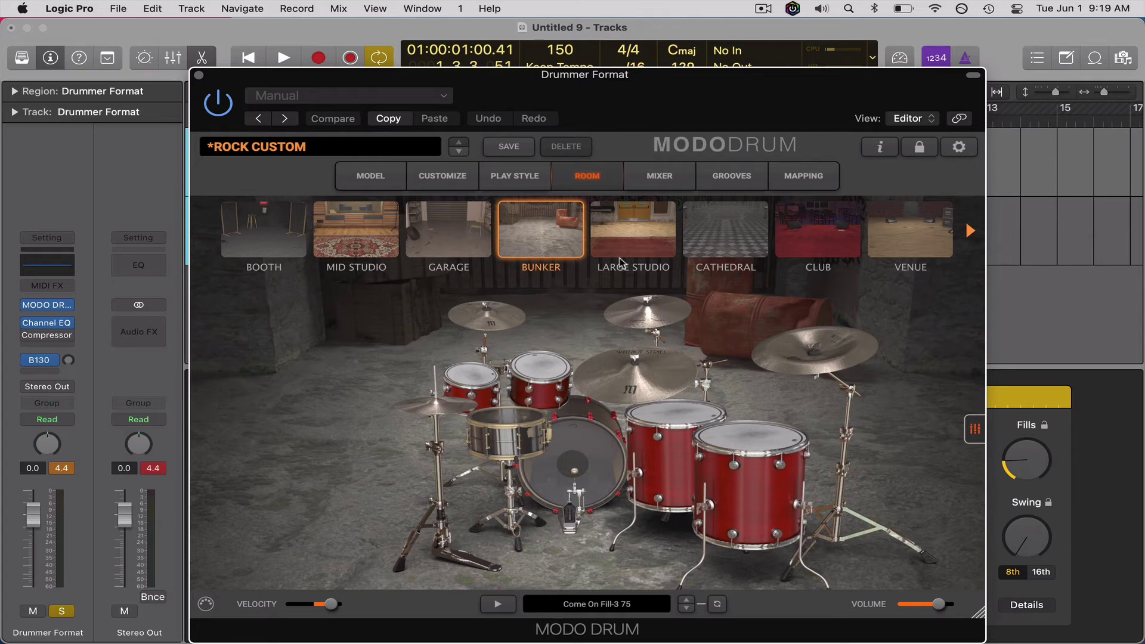
- Audition the Large Studio room with the drum track playing, set the room to Venue, and stop playback
{"action": "left_click", "coordinate": [635, 233]}
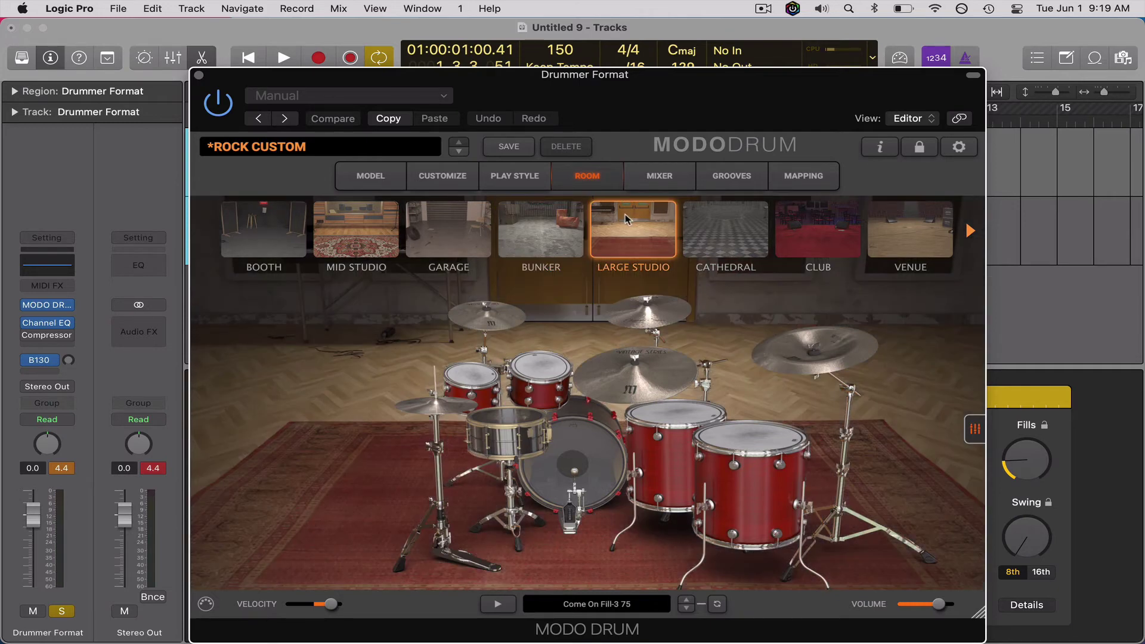
{"action": "key", "text": "space"}
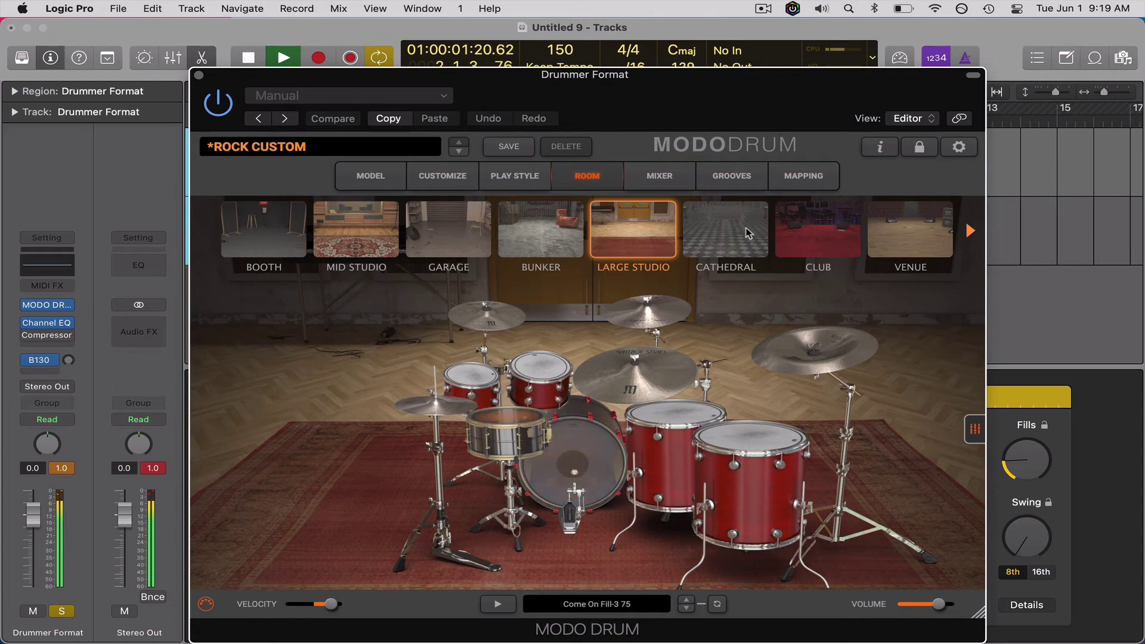
{"action": "left_click", "coordinate": [922, 222]}
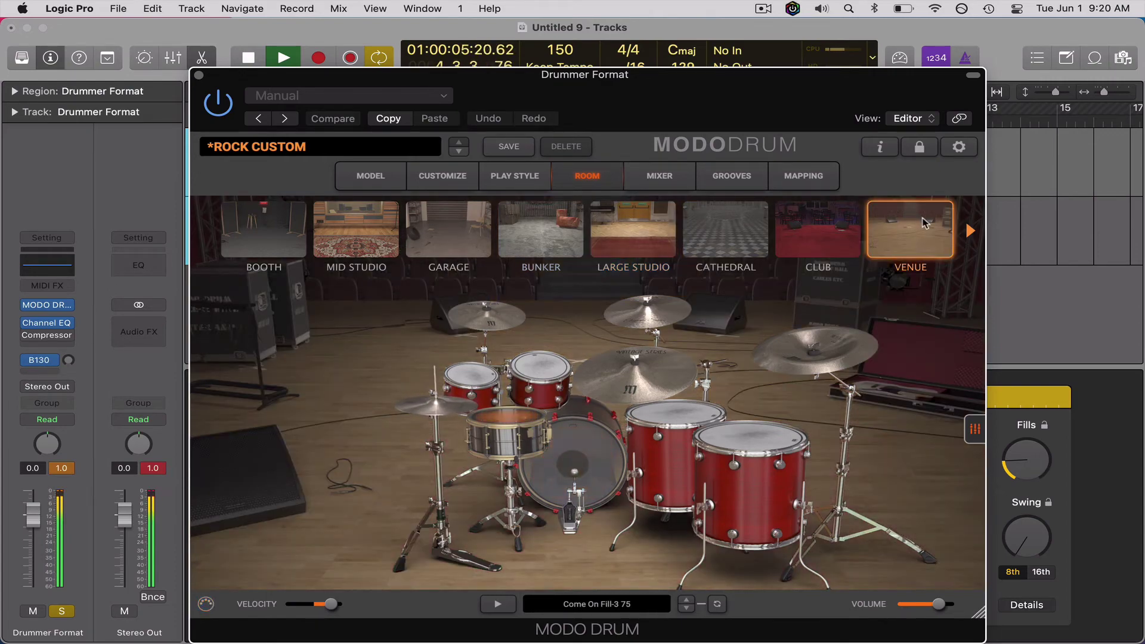
{"action": "key", "text": "space"}
- Show the kit's mixer and view its preset options, the OH/Room channels and the FX channels
{"action": "left_click", "coordinate": [660, 175]}
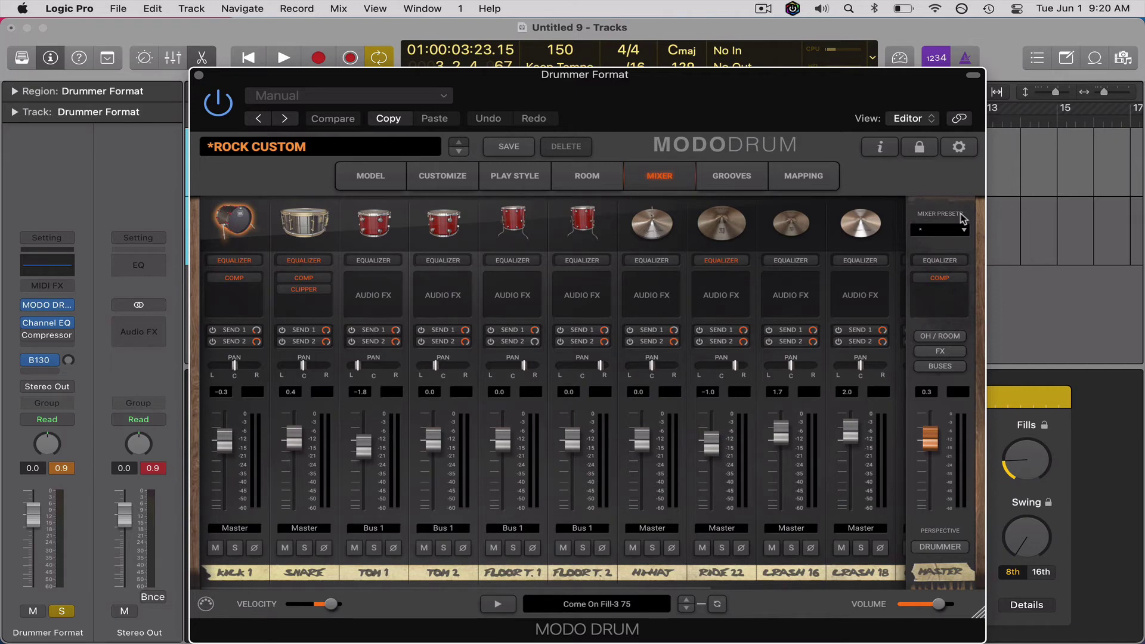
{"action": "left_click", "coordinate": [962, 232]}
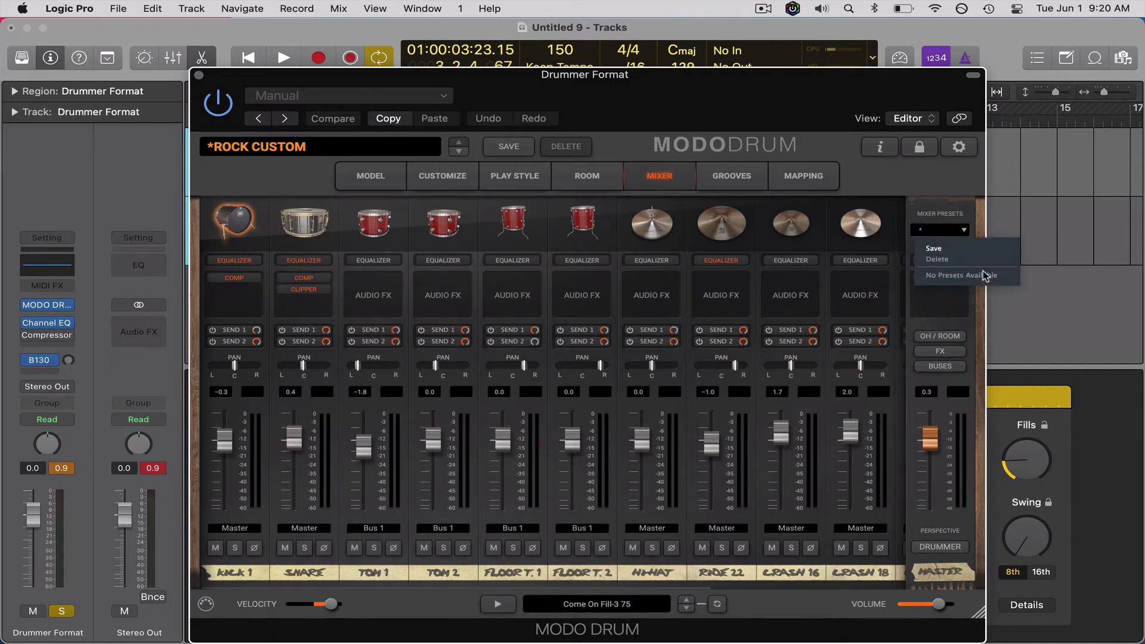
{"action": "left_click", "coordinate": [938, 178]}
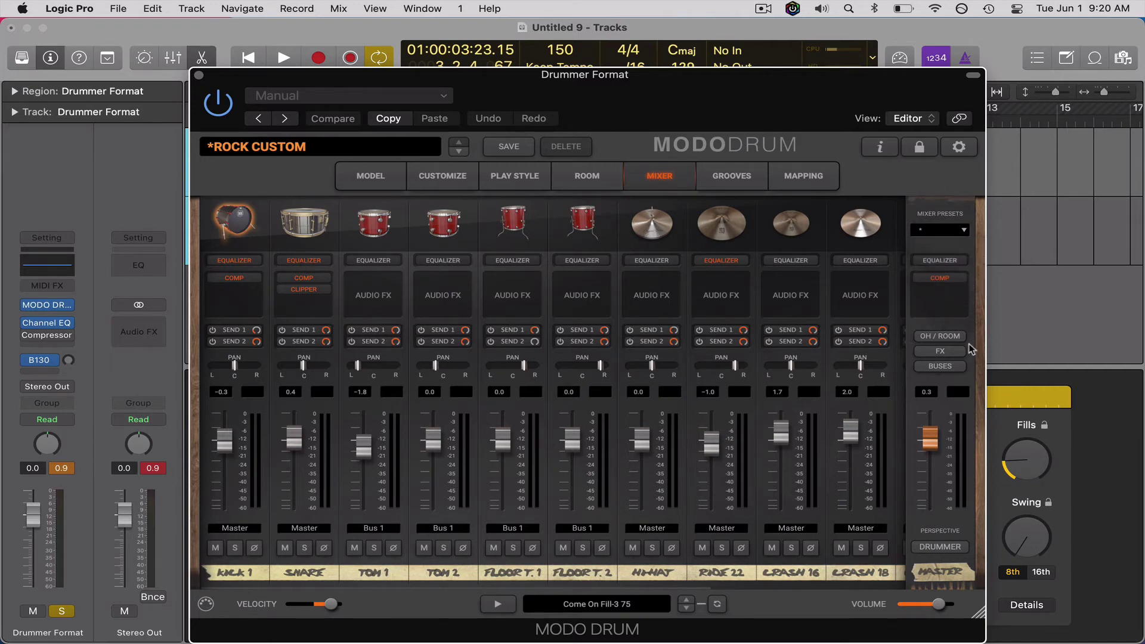
{"action": "left_click", "coordinate": [950, 335]}
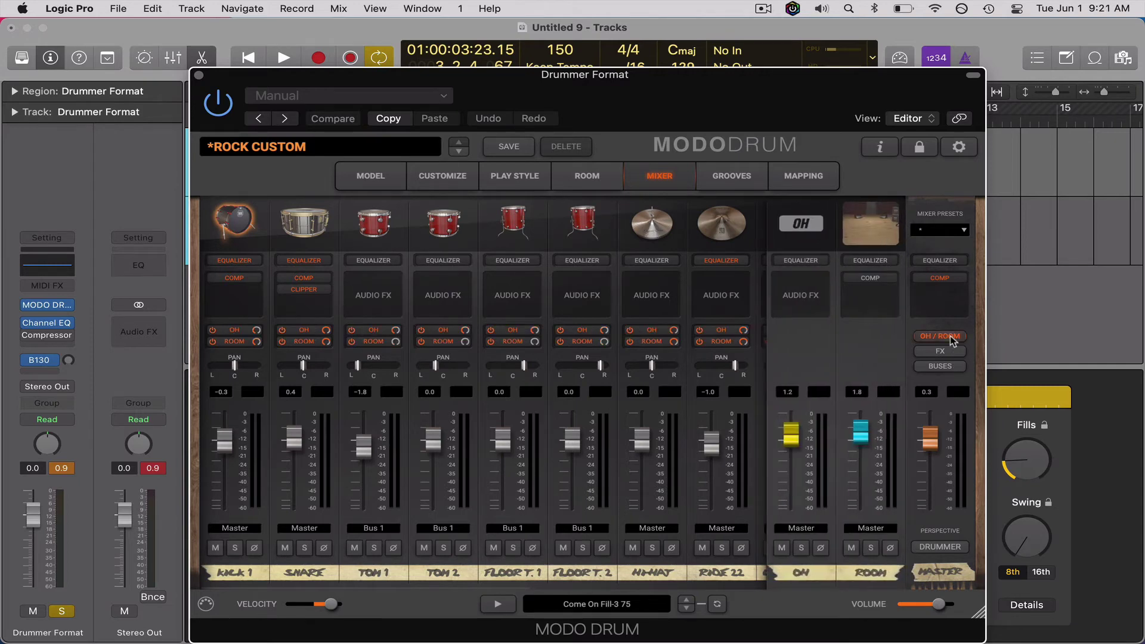
{"action": "left_click", "coordinate": [950, 335]}
{"action": "left_click", "coordinate": [959, 353]}
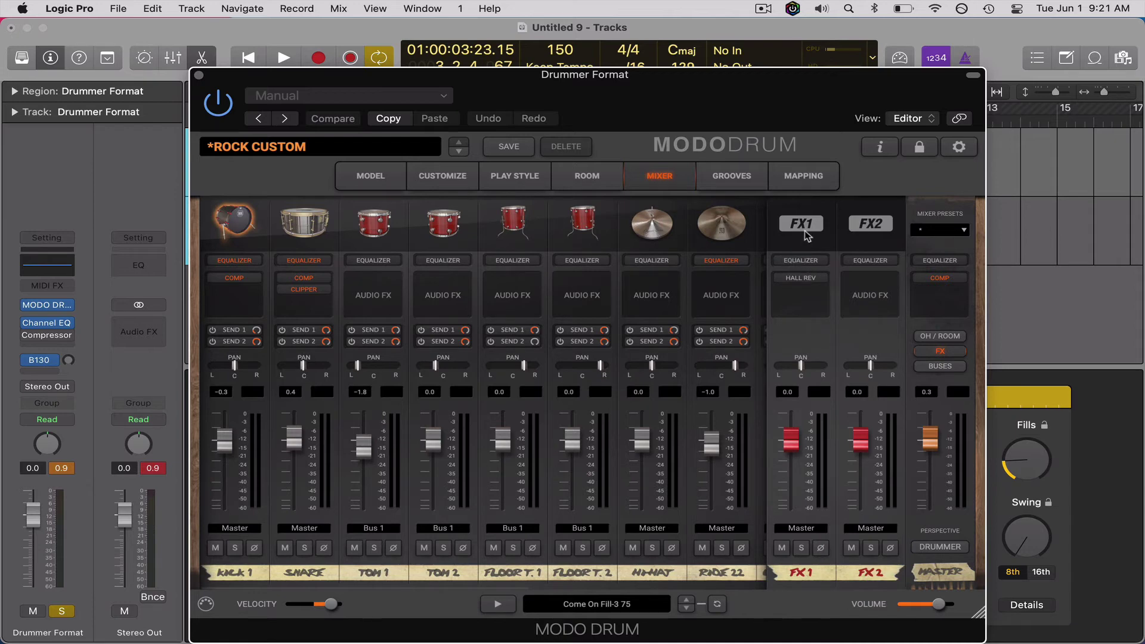
- Play the track while comparing the master channel's Audience and Drummer perspectives, ending on Drummer
{"action": "key", "text": "space"}
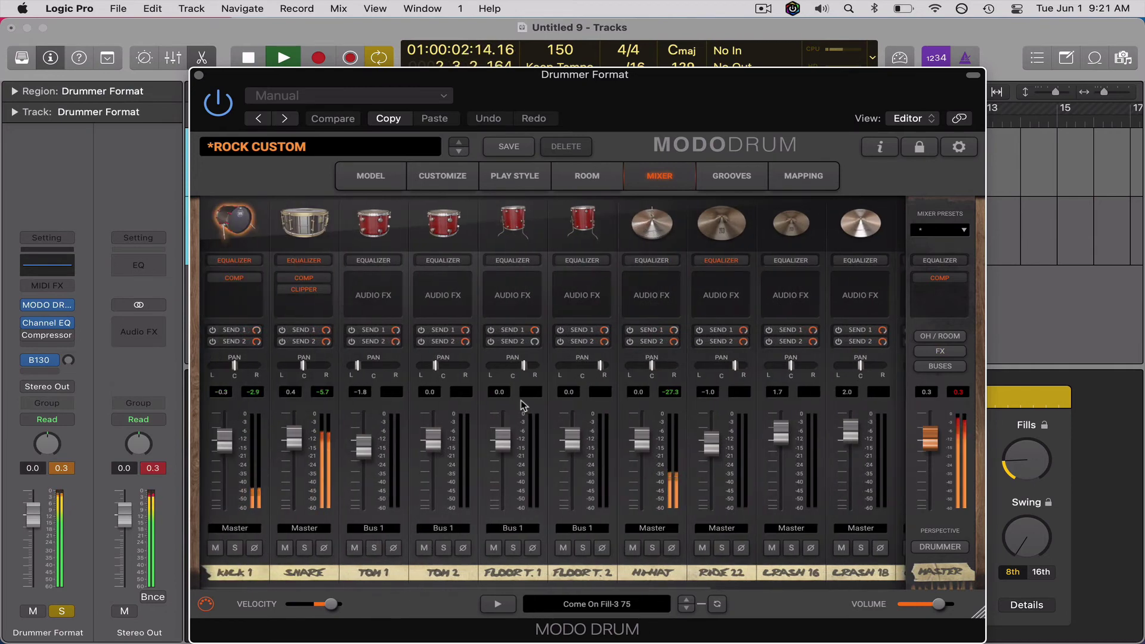
{"action": "left_click", "coordinate": [282, 330]}
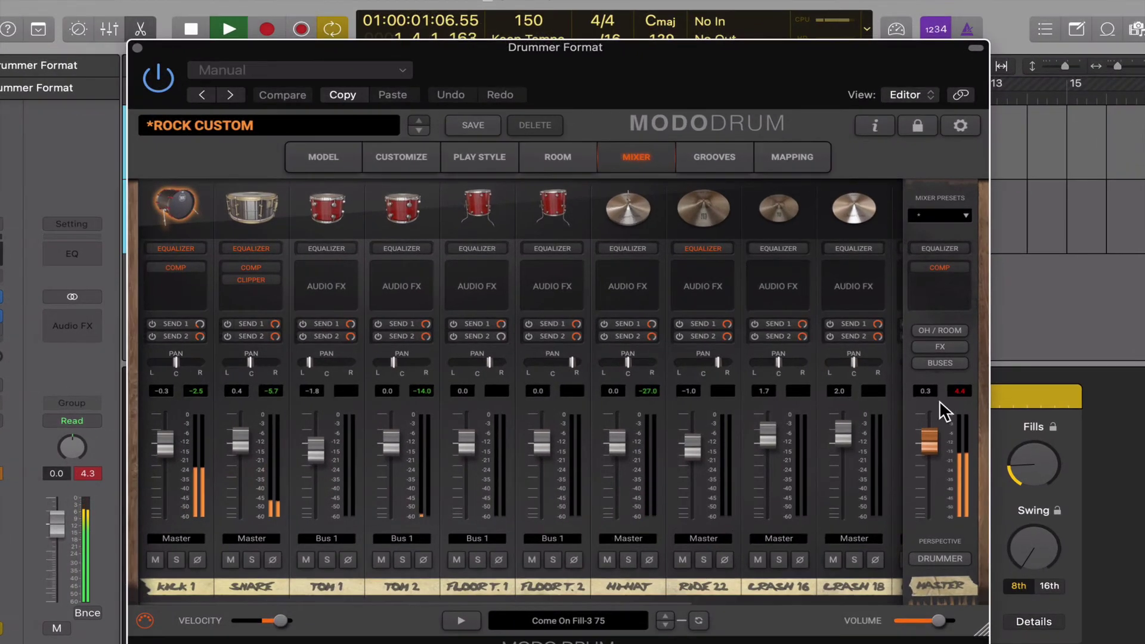
{"action": "left_click", "coordinate": [945, 560]}
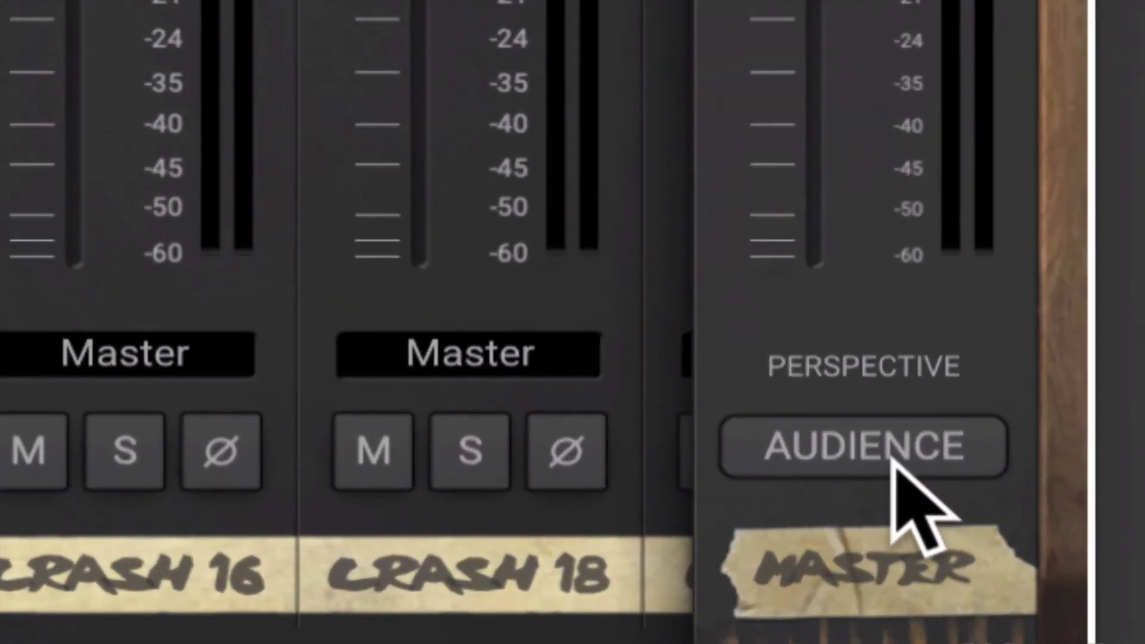
{"action": "left_click", "coordinate": [894, 466]}
{"action": "left_click", "coordinate": [894, 467]}
{"action": "left_click", "coordinate": [893, 462]}
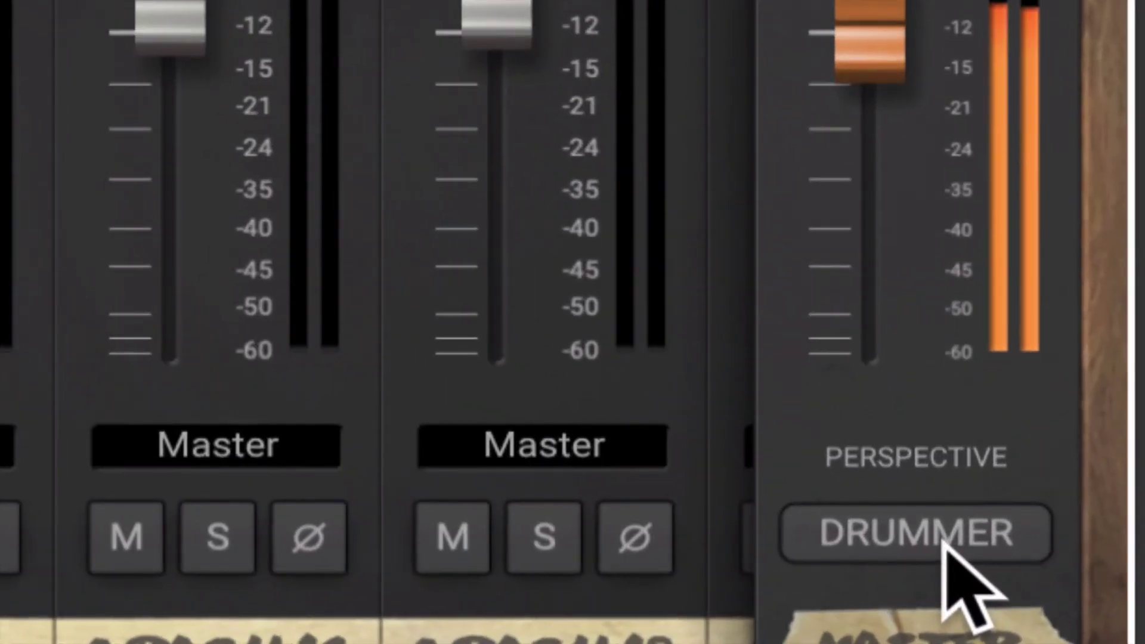
{"action": "left_click", "coordinate": [945, 546]}
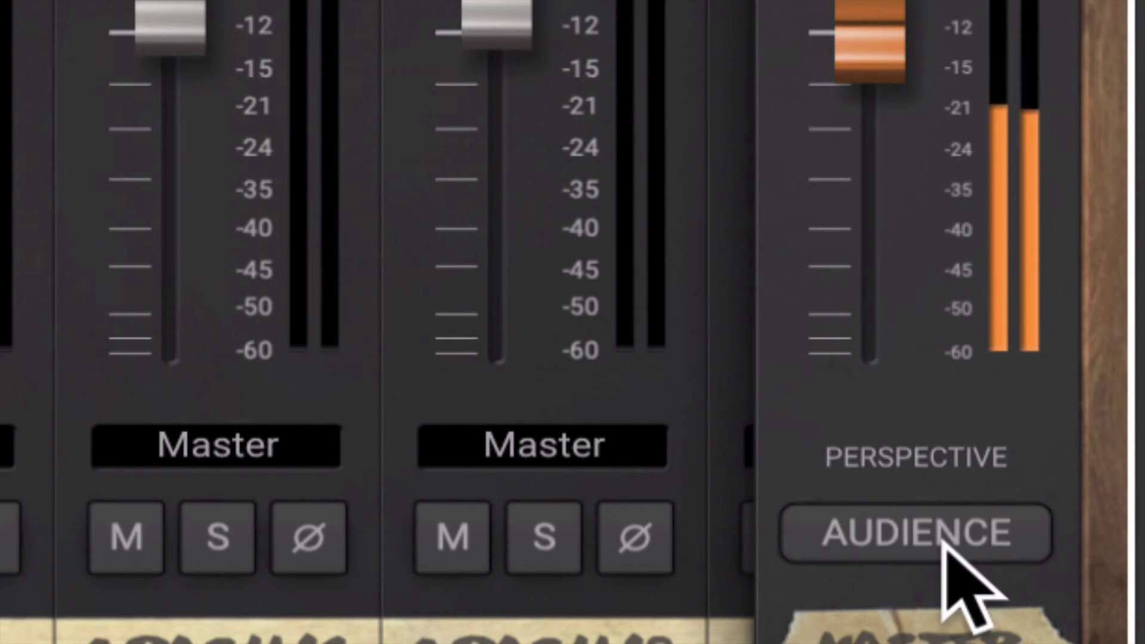
{"action": "left_click", "coordinate": [942, 543]}
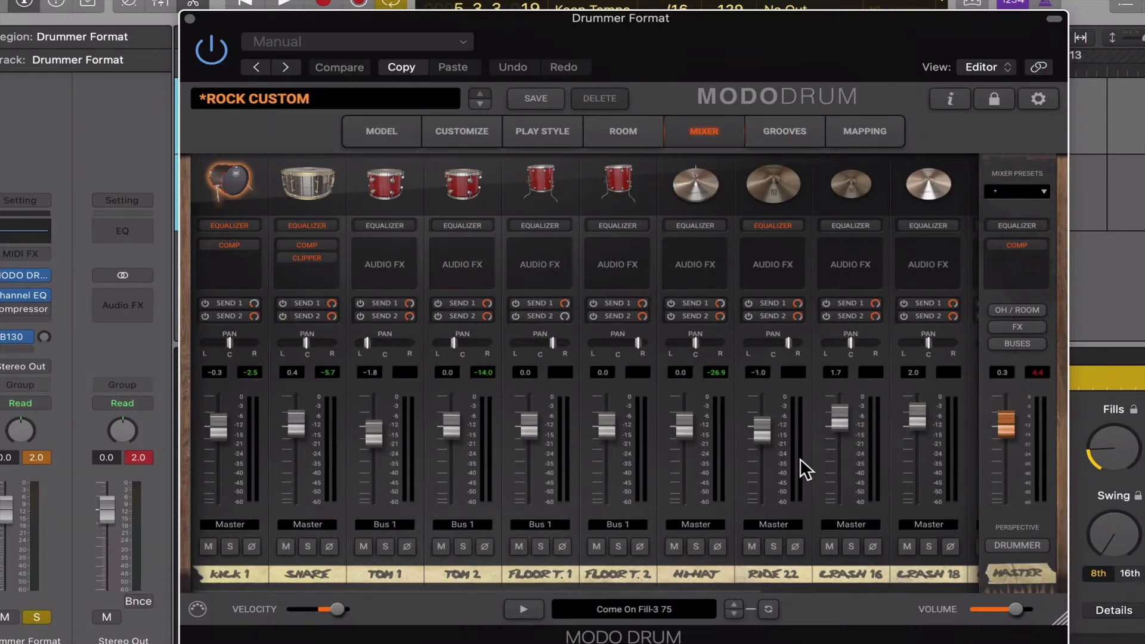
- View the remaining mixer channels through Clap, toggle the plug-in window's visibility, and start playback with the mixer showing
{"action": "scroll", "coordinate": [799, 458], "scroll_direction": "right", "scroll_amount": 5}
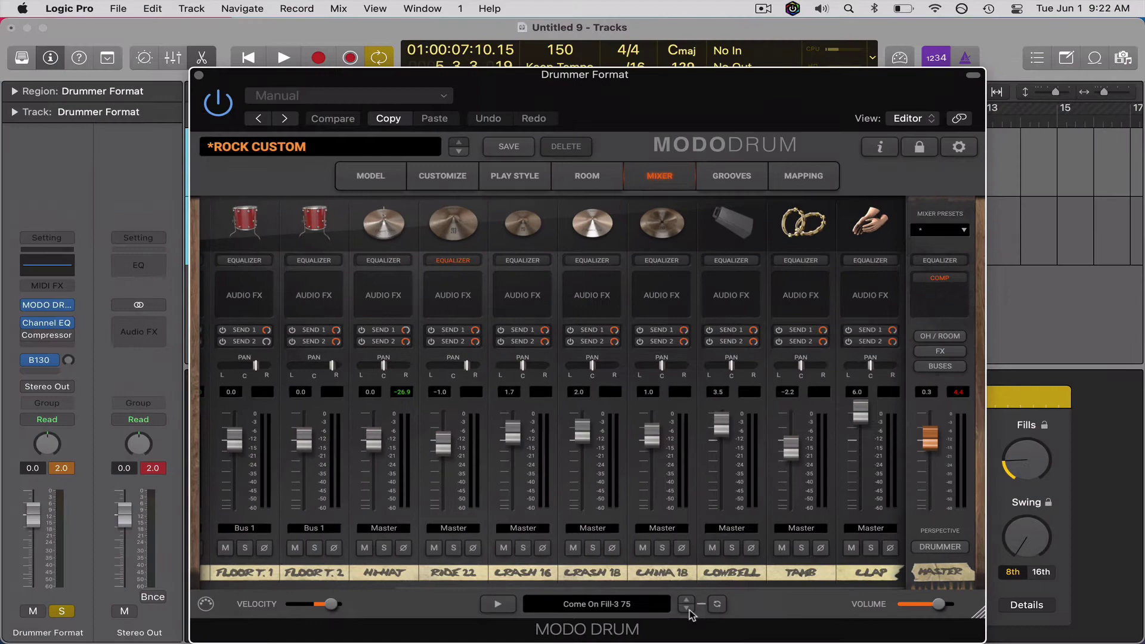
{"action": "key", "text": "super+w"}
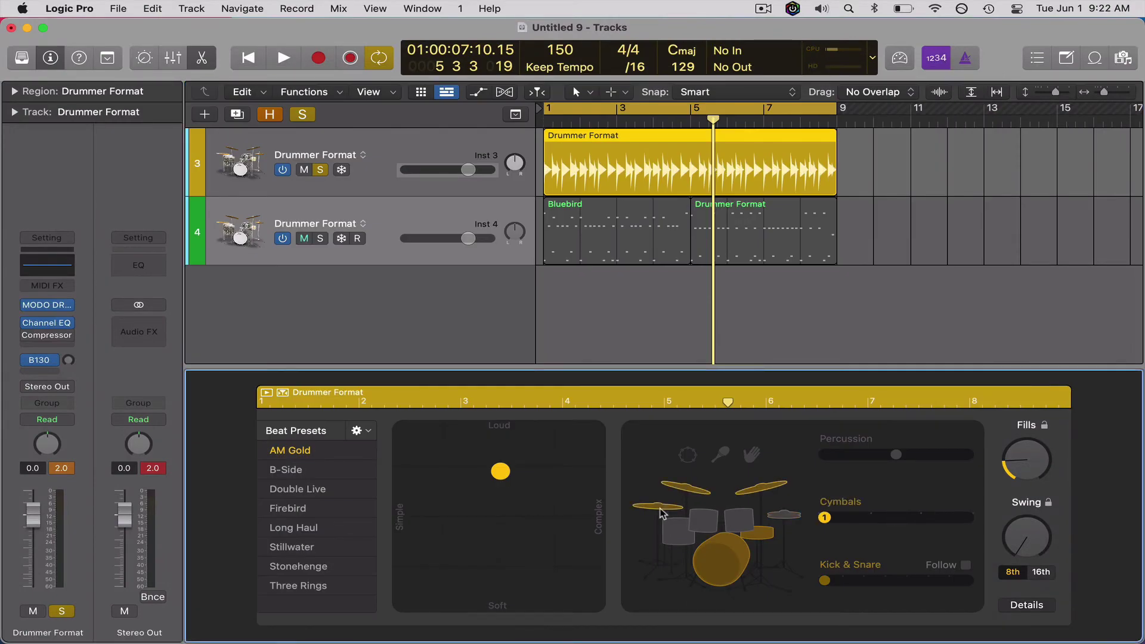
{"action": "key", "text": "v"}
{"action": "key", "text": "v"}
{"action": "key", "text": "v"}
{"action": "key", "text": "space"}
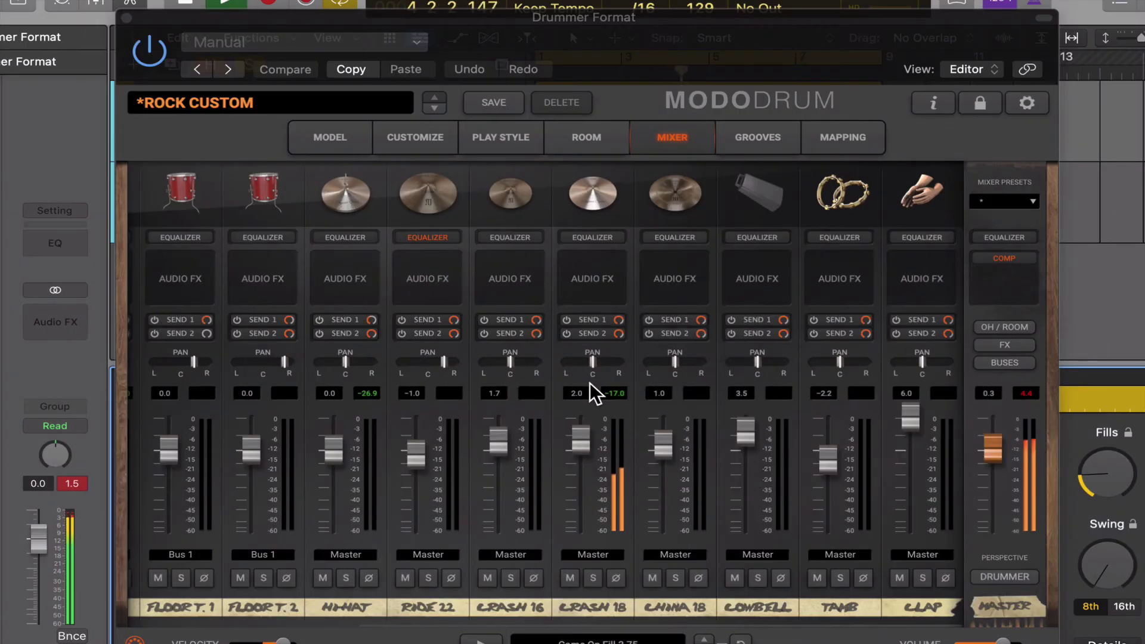
- Return to the first mixer channels, solo Kick 1 during playback, and stop the track
{"action": "scroll", "coordinate": [590, 383], "scroll_direction": "left", "scroll_amount": 2}
{"action": "left_click", "coordinate": [624, 578]}
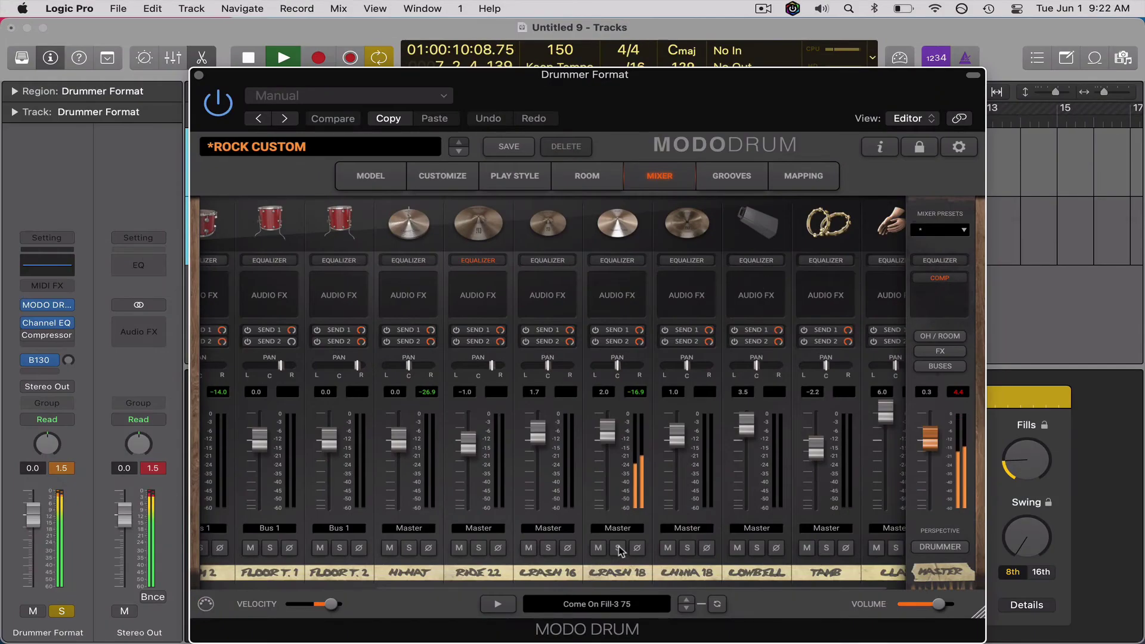
{"action": "scroll", "coordinate": [240, 422], "scroll_direction": "left", "scroll_amount": 4}
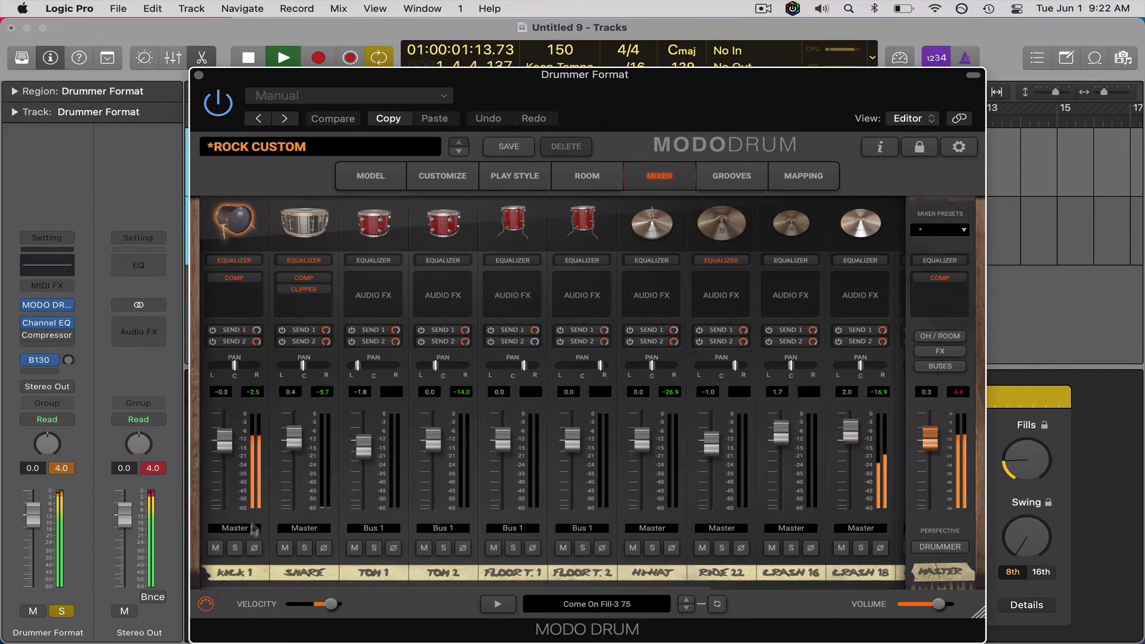
{"action": "left_click", "coordinate": [235, 547]}
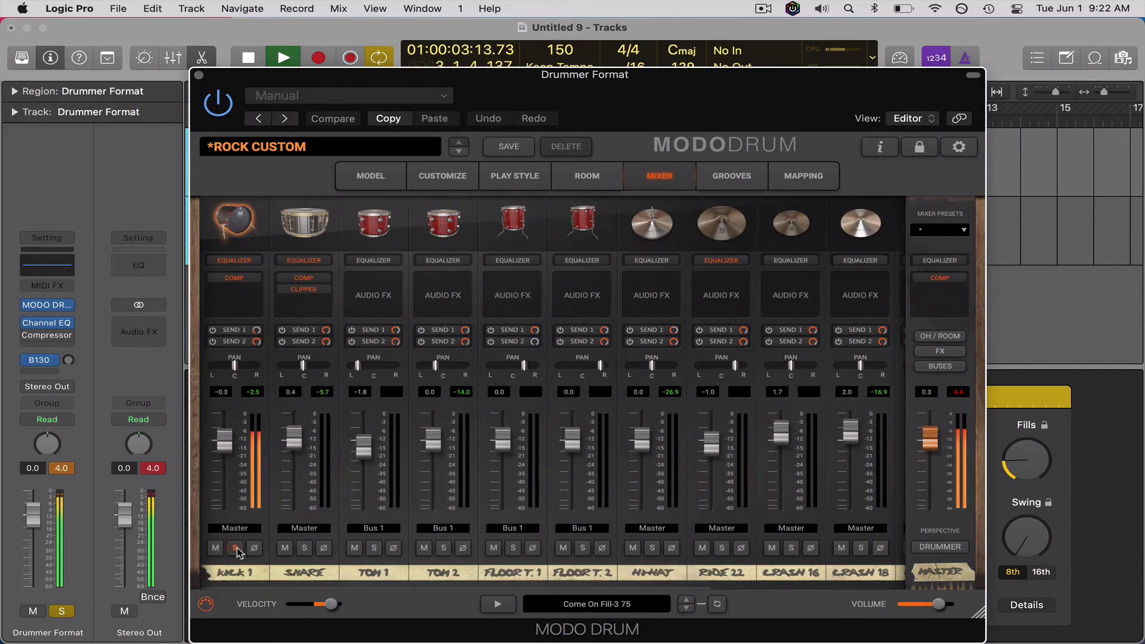
{"action": "key", "text": "space"}
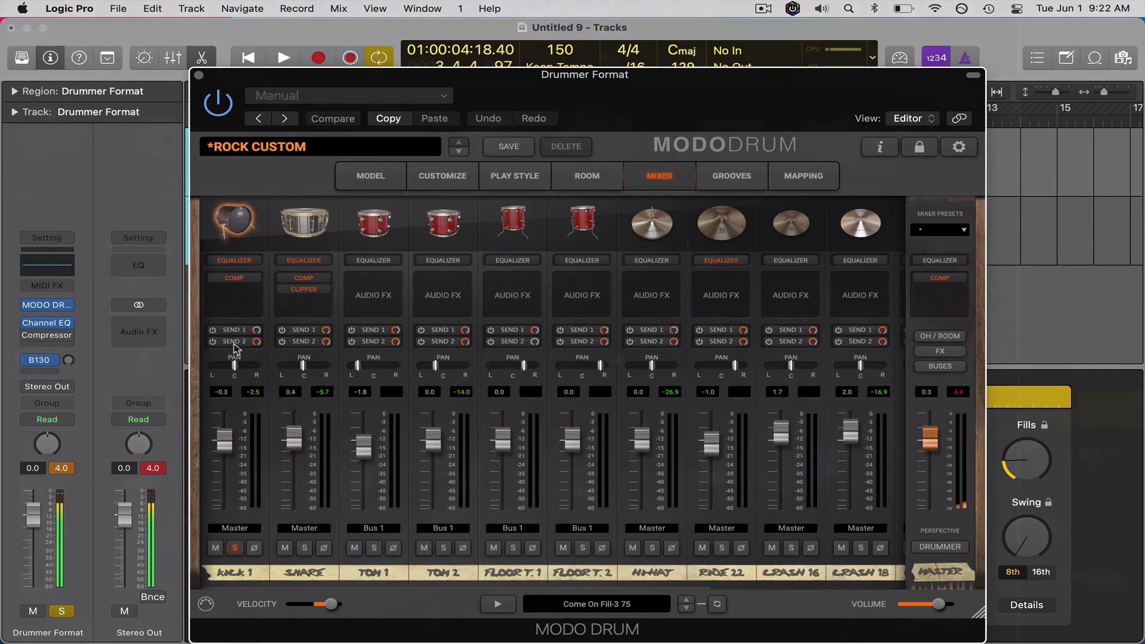
- Enable the compressor on the mixer's Room channel and set its threshold to -14.3 dB
{"action": "left_click", "coordinate": [940, 336]}
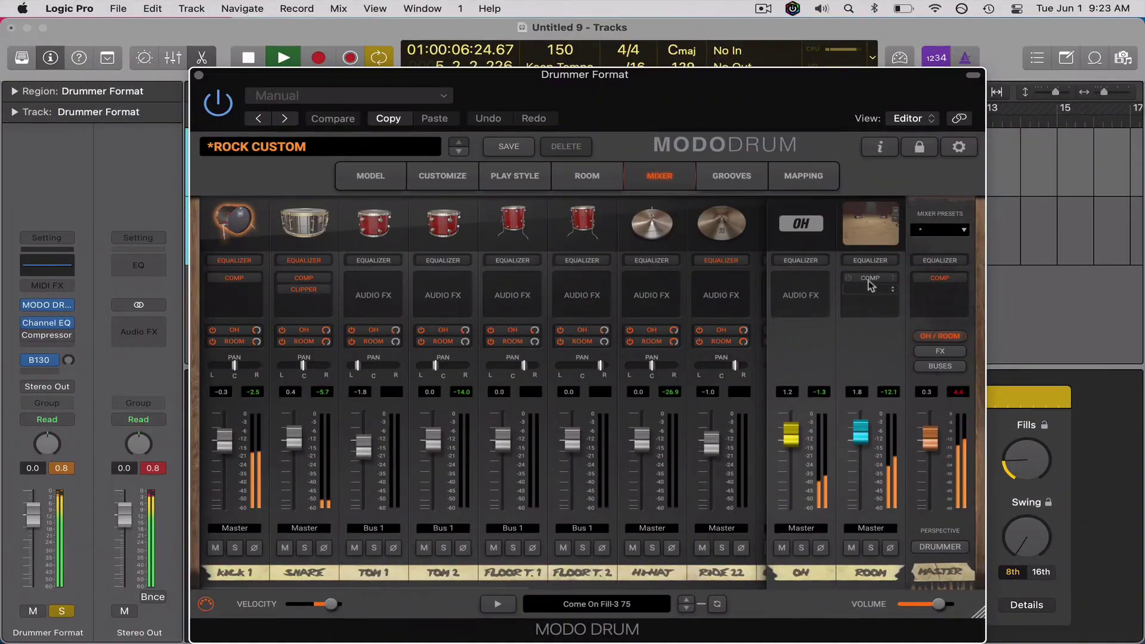
{"action": "left_click", "coordinate": [816, 93]}
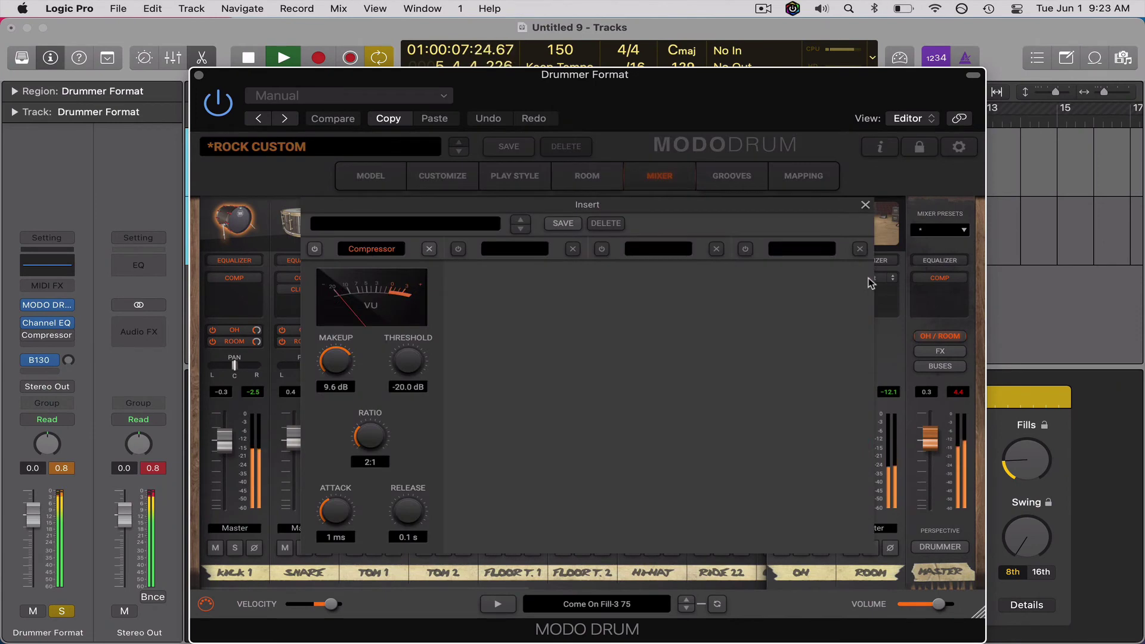
{"action": "left_click", "coordinate": [313, 248]}
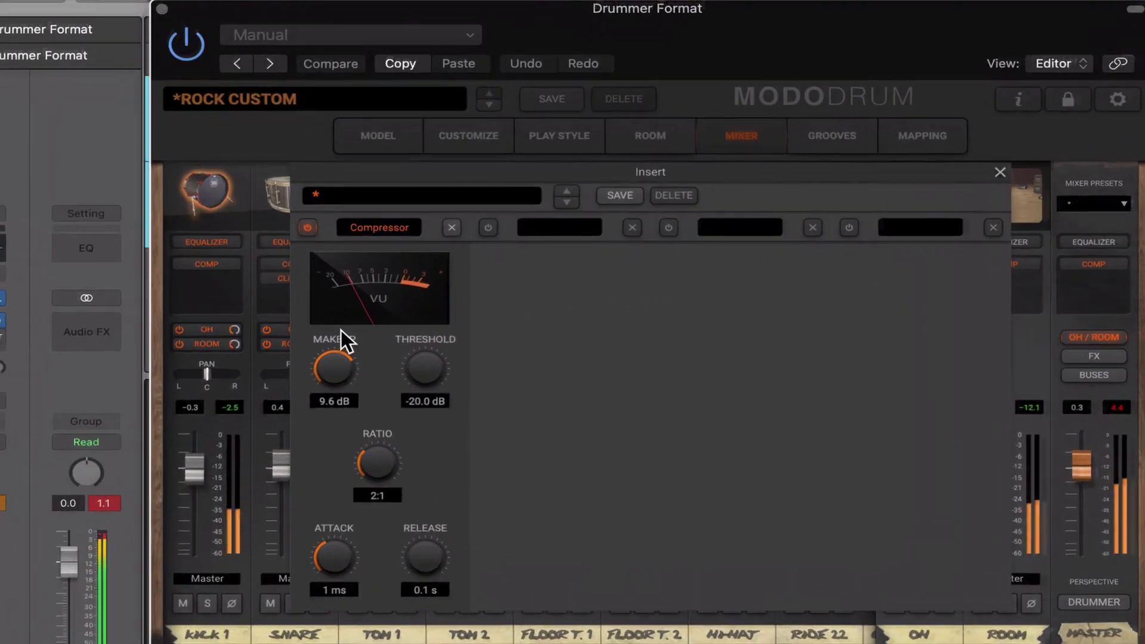
{"action": "left_click_drag", "start_coordinate": [417, 401], "coordinate": [427, 351]}
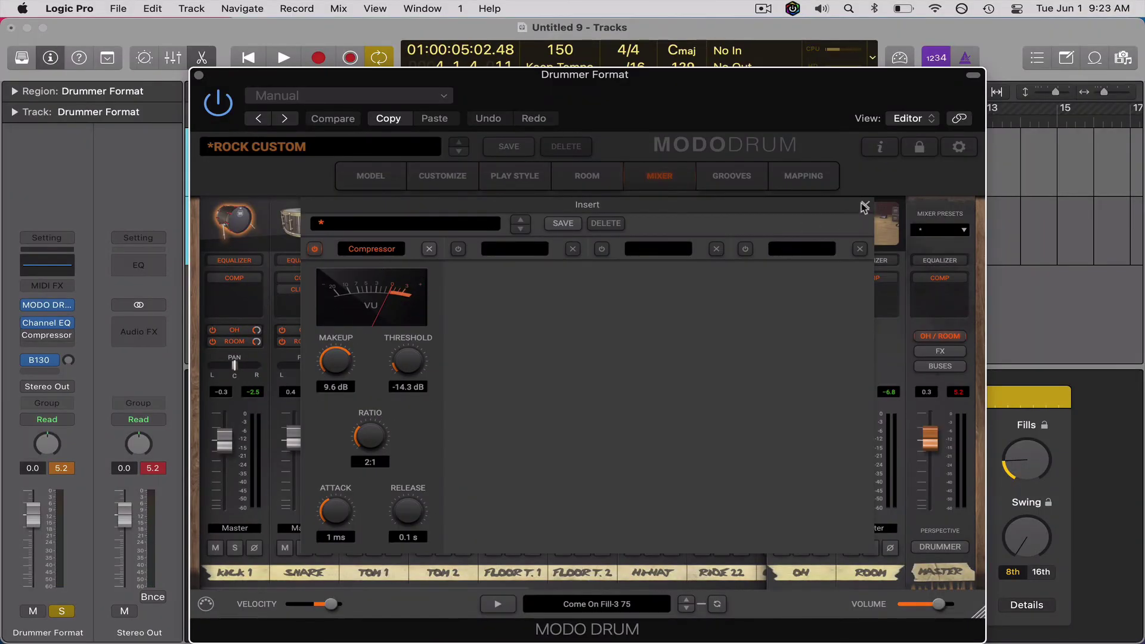
{"action": "left_click", "coordinate": [864, 206]}
- Filter the grooves by the Soul genre, remove the Toms leading-hand filter, and select Ace 102
{"action": "left_click", "coordinate": [732, 175]}
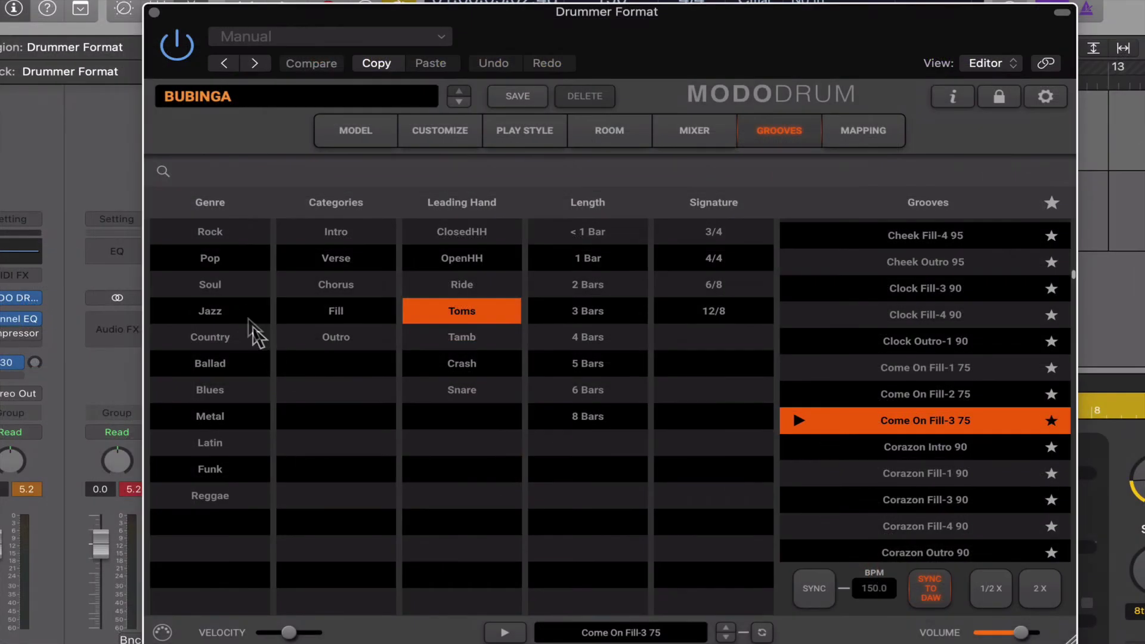
{"action": "left_click", "coordinate": [230, 289]}
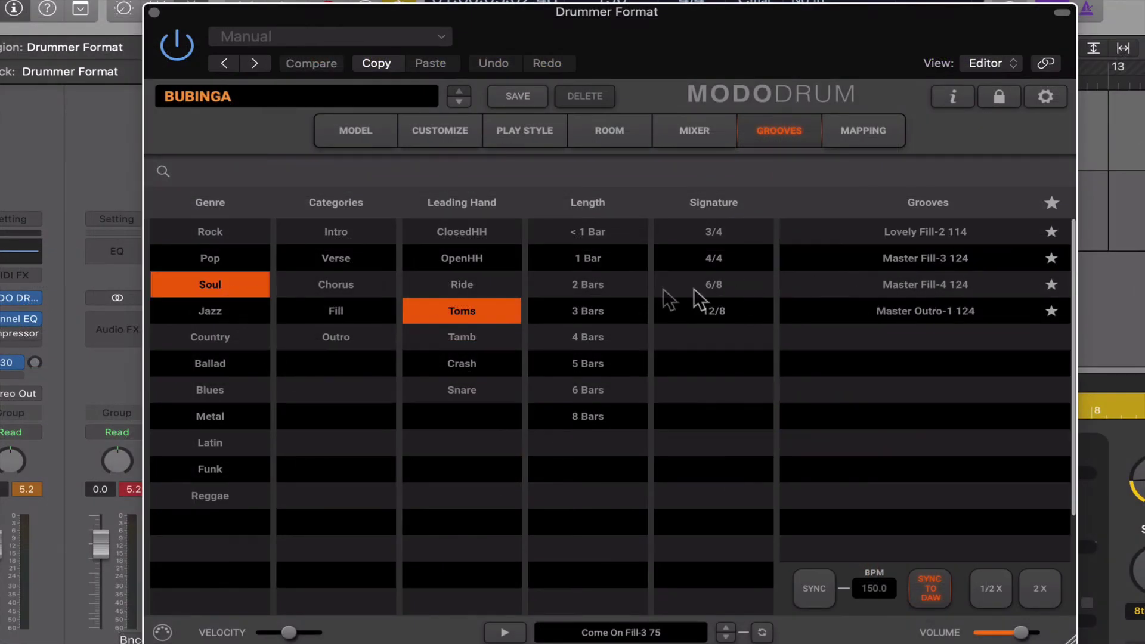
{"action": "left_click", "coordinate": [445, 309]}
{"action": "left_click", "coordinate": [942, 235]}
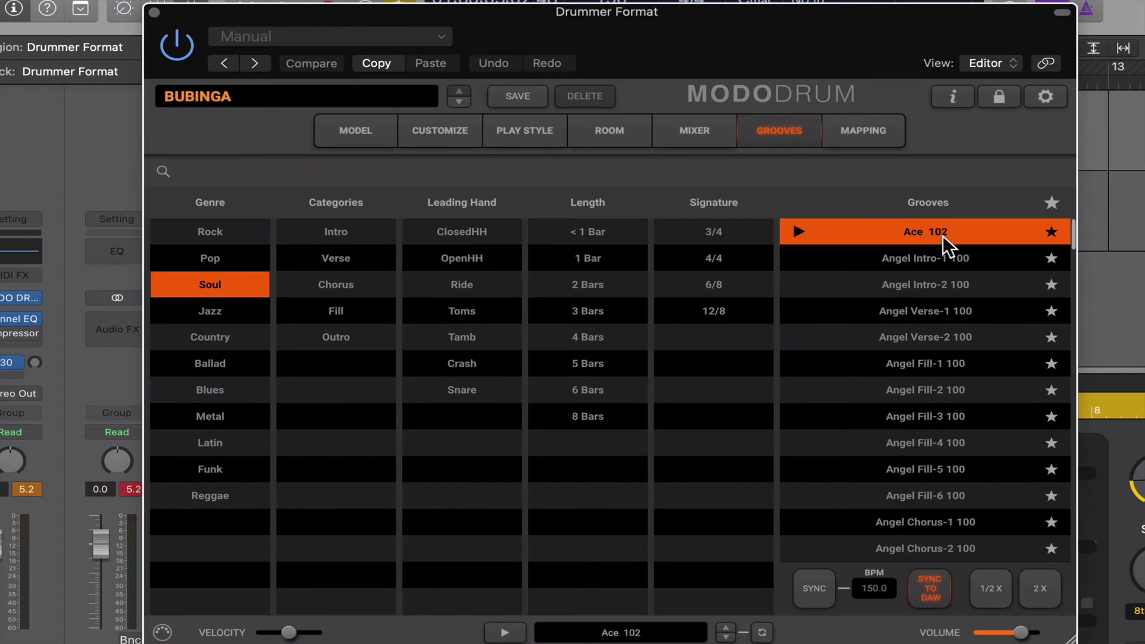
- Play the Angel Chorus-1 100 groove and browse further down the Soul grooves
{"action": "scroll", "coordinate": [835, 417], "scroll_direction": "down", "scroll_amount": 3}
{"action": "left_click", "coordinate": [802, 444]}
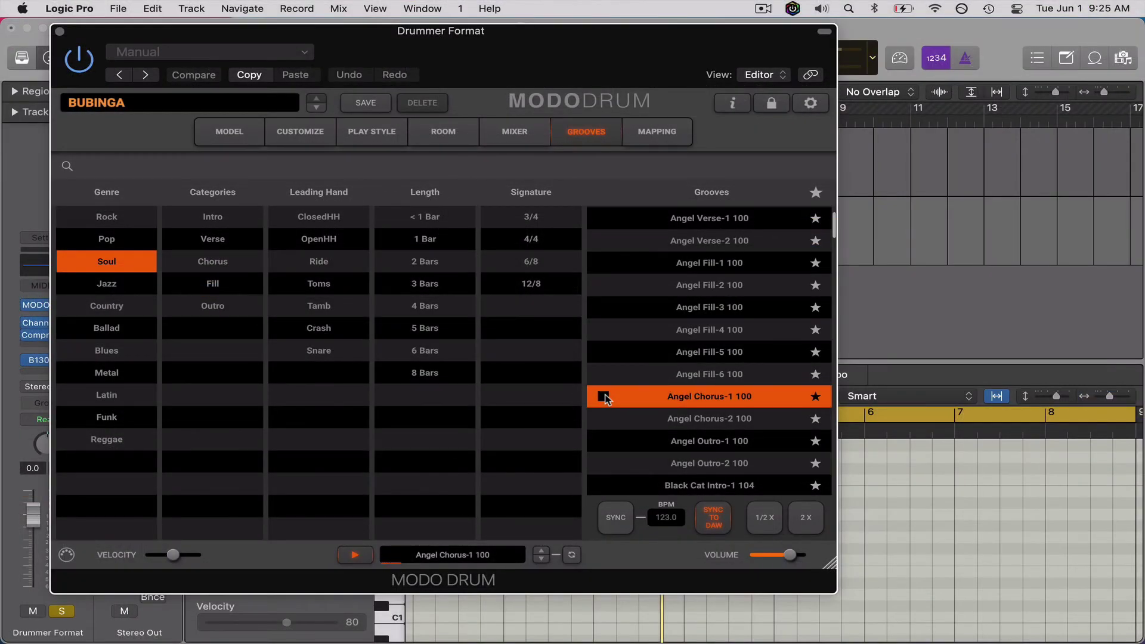
{"action": "scroll", "coordinate": [605, 399], "scroll_direction": "down", "scroll_amount": 4}
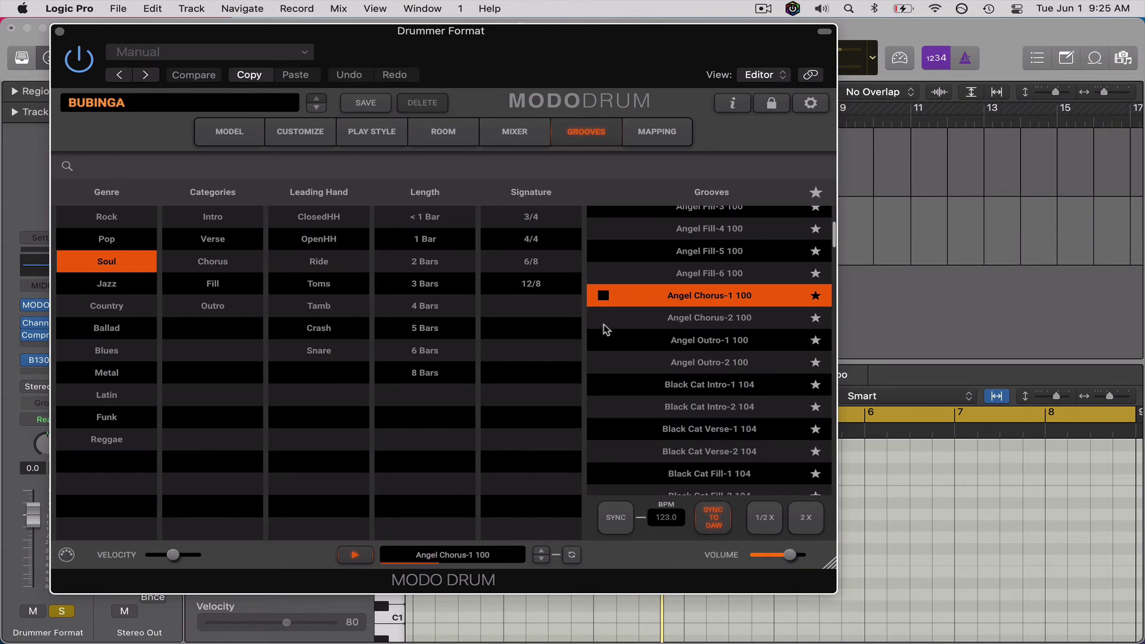
- Play the Angel Chorus-2 100, Angel Outro-1 100 and Angel Outro-2 100 grooves, stop playback, and browse further down the list
{"action": "left_click", "coordinate": [604, 319]}
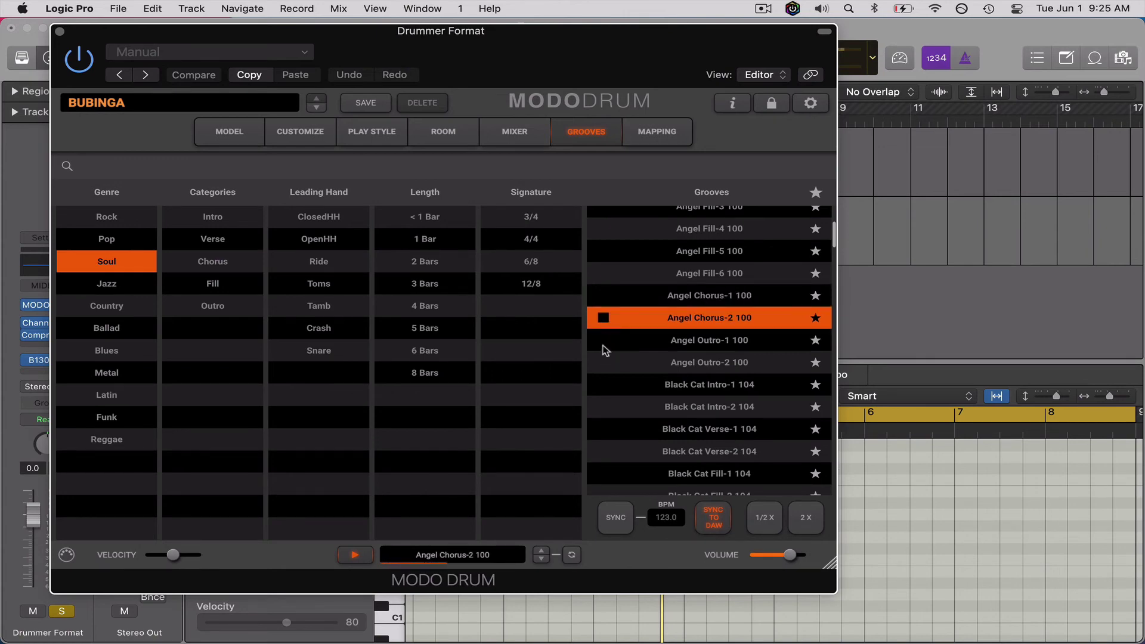
{"action": "left_click", "coordinate": [605, 342]}
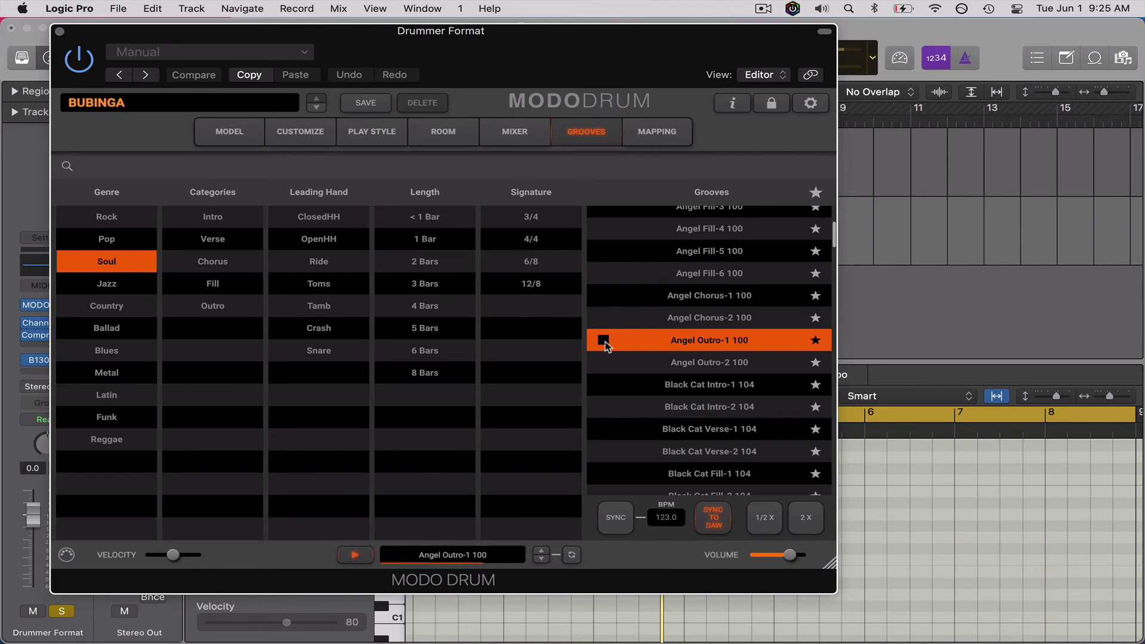
{"action": "left_click", "coordinate": [606, 361]}
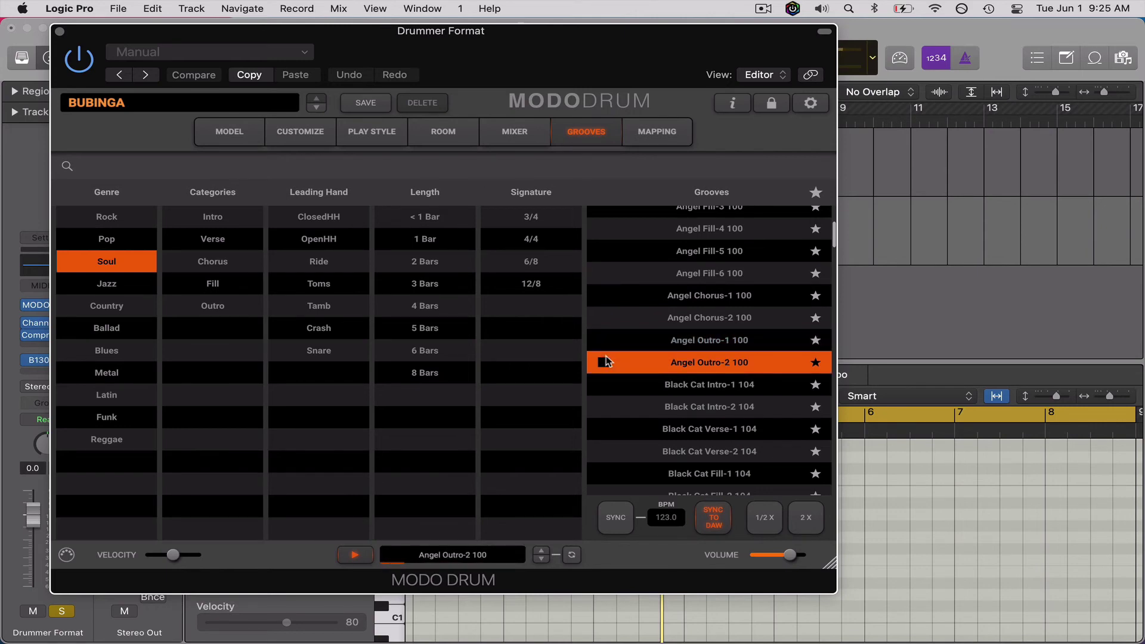
{"action": "left_click", "coordinate": [360, 559]}
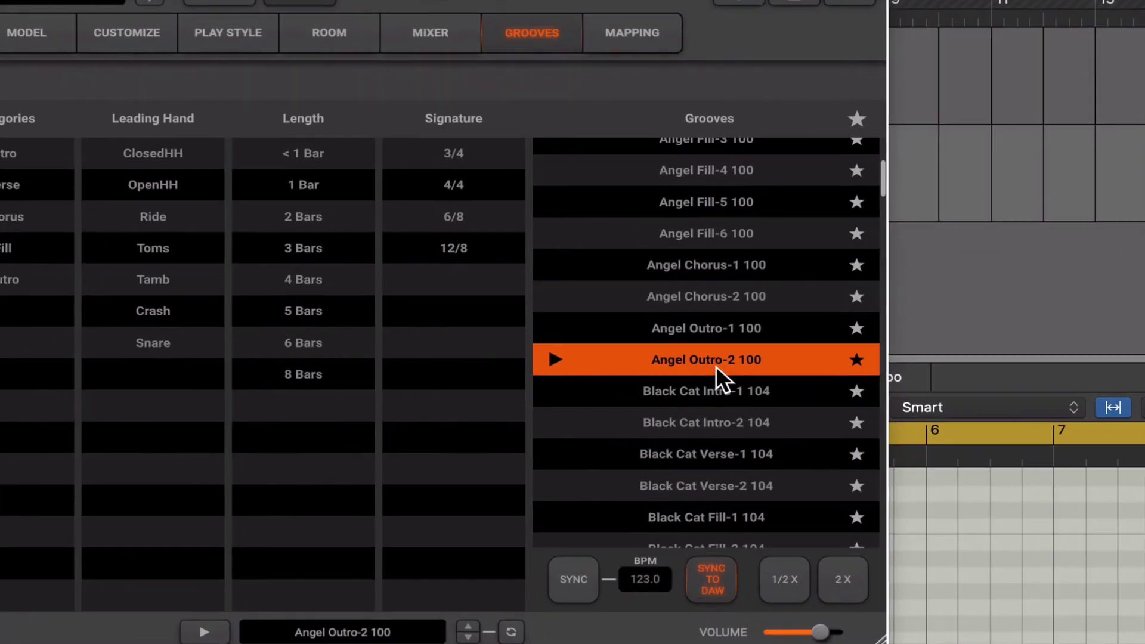
{"action": "scroll", "coordinate": [717, 370], "scroll_direction": "down", "scroll_amount": 3}
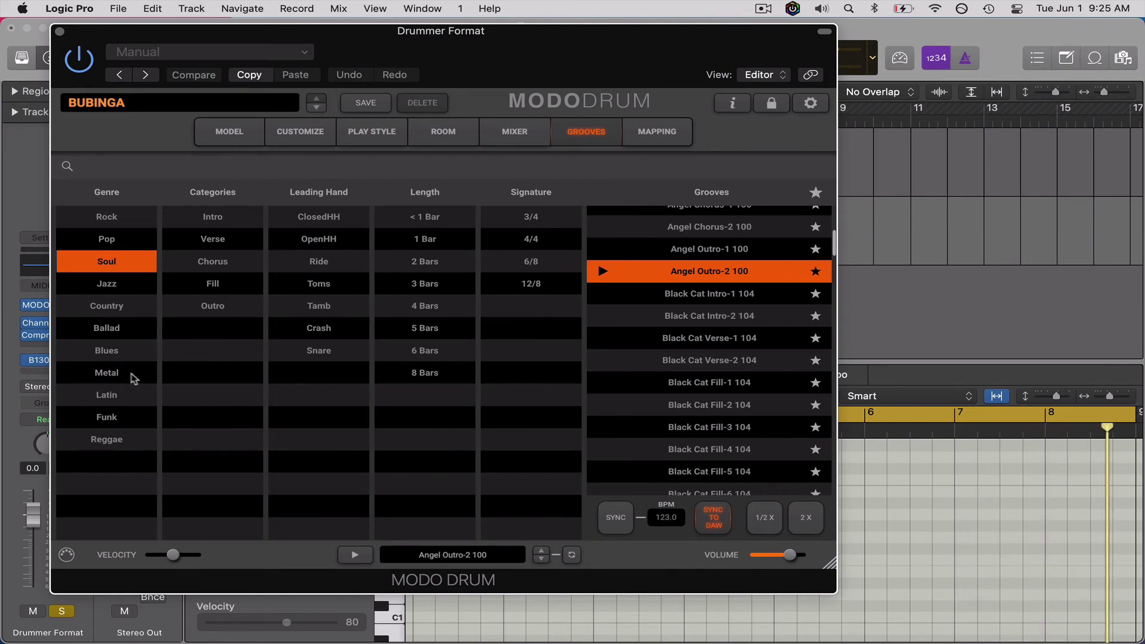
- Filter the grooves by the Latin and Reggae genres instead of Soul, with ClosedHH as the leading hand
{"action": "left_click", "coordinate": [121, 396]}
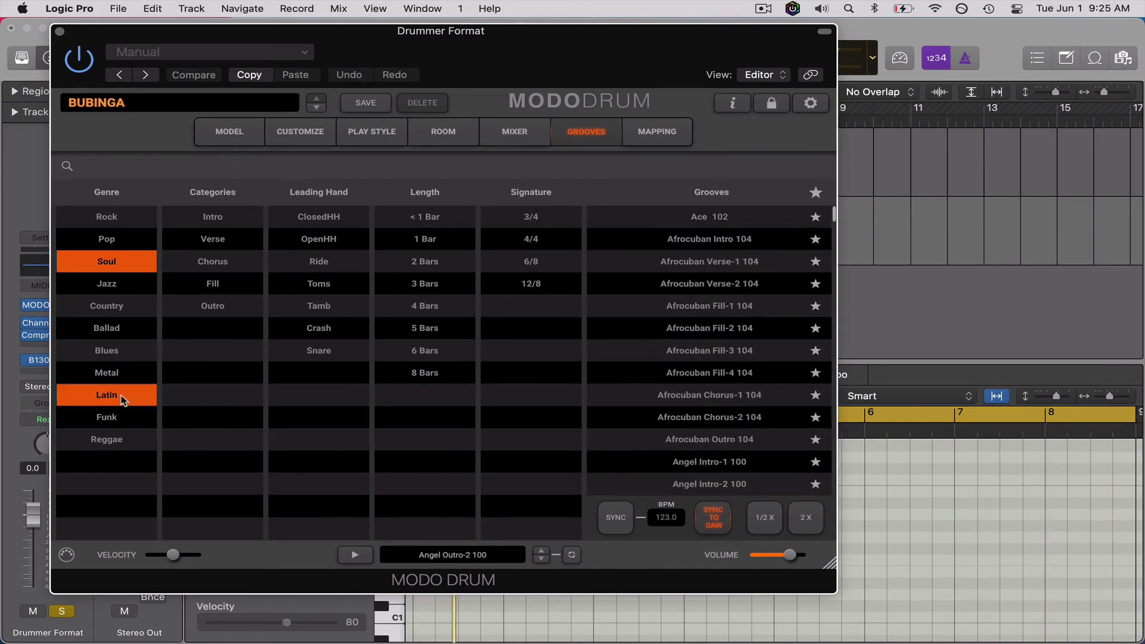
{"action": "left_click", "coordinate": [117, 439]}
{"action": "left_click", "coordinate": [119, 263]}
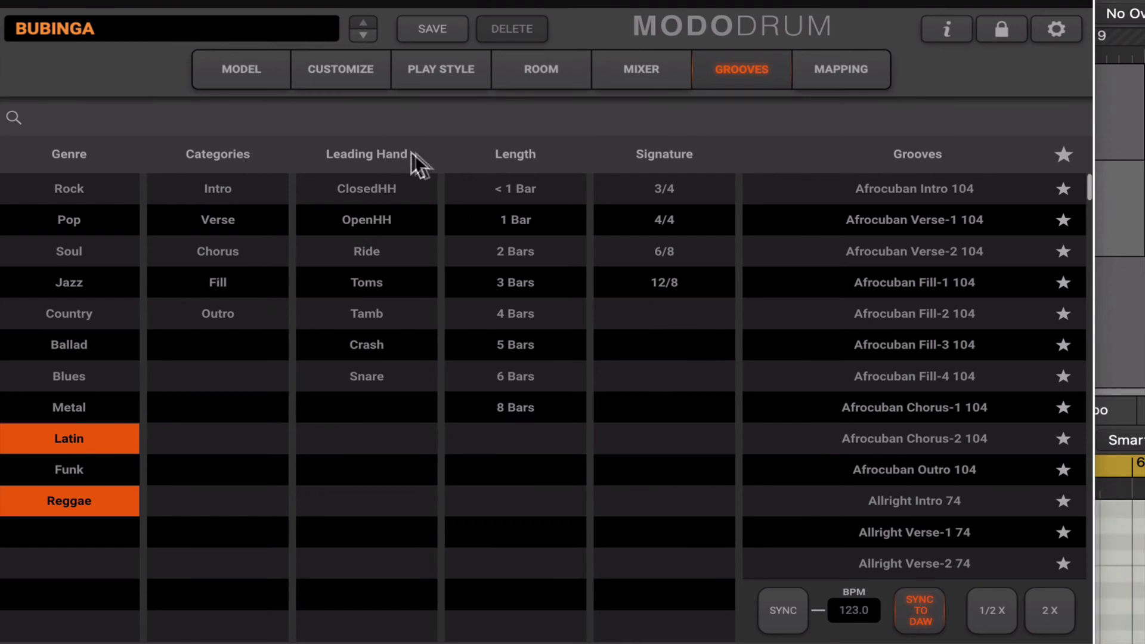
{"action": "left_click", "coordinate": [388, 192]}
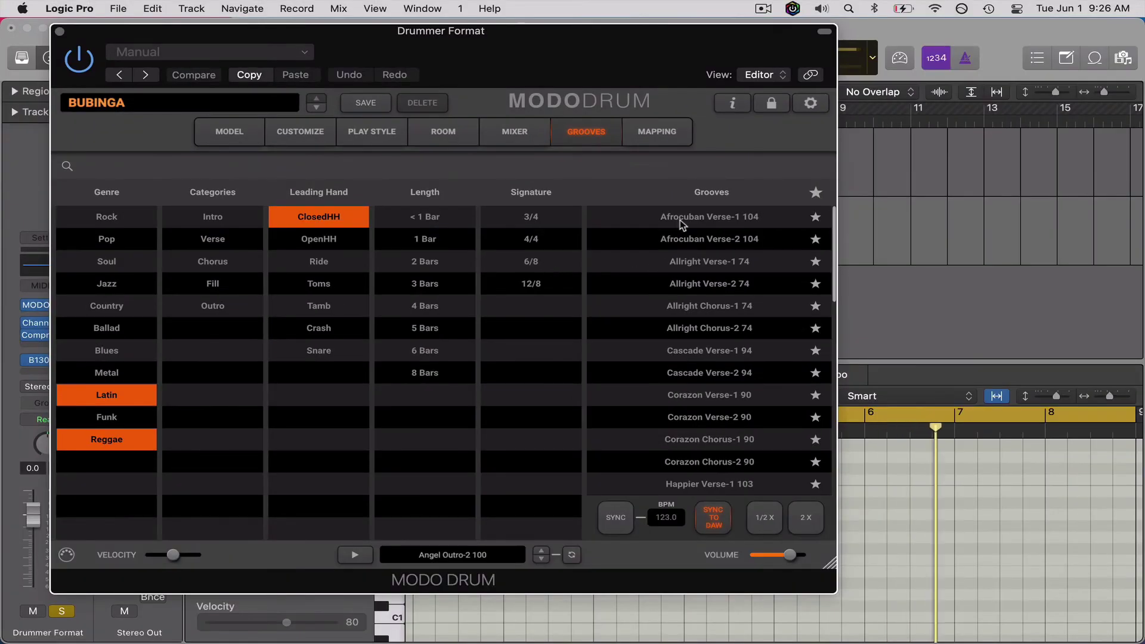
- Play and stop the Afrocuban Verse-1 104 groove, and select Afrocuban Verse-2 104
{"action": "left_click", "coordinate": [680, 220]}
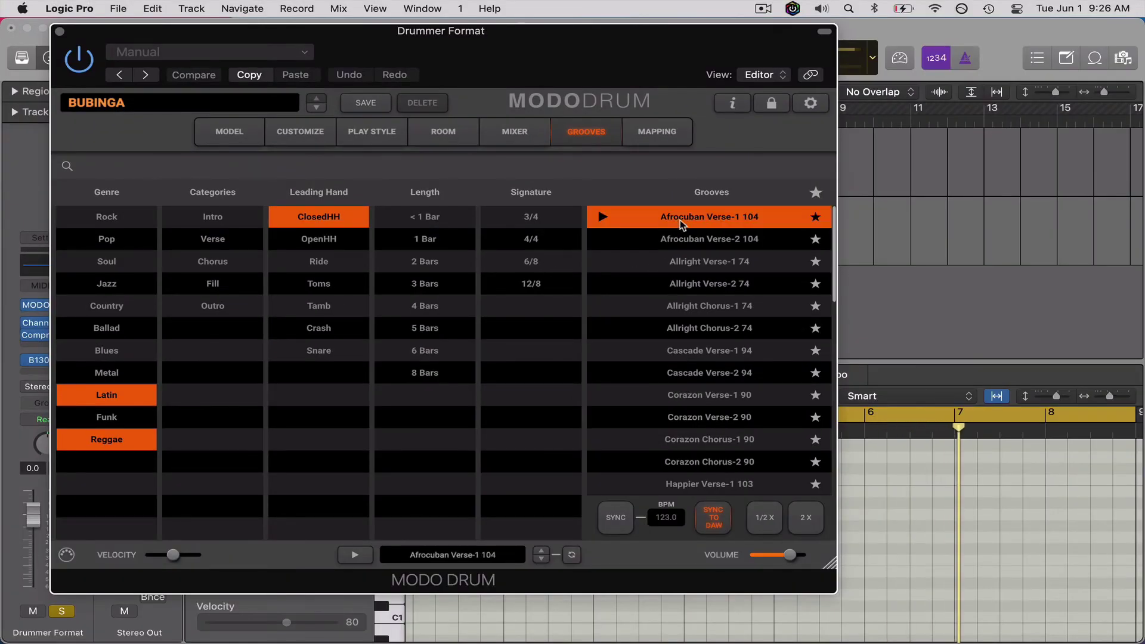
{"action": "left_click", "coordinate": [601, 219]}
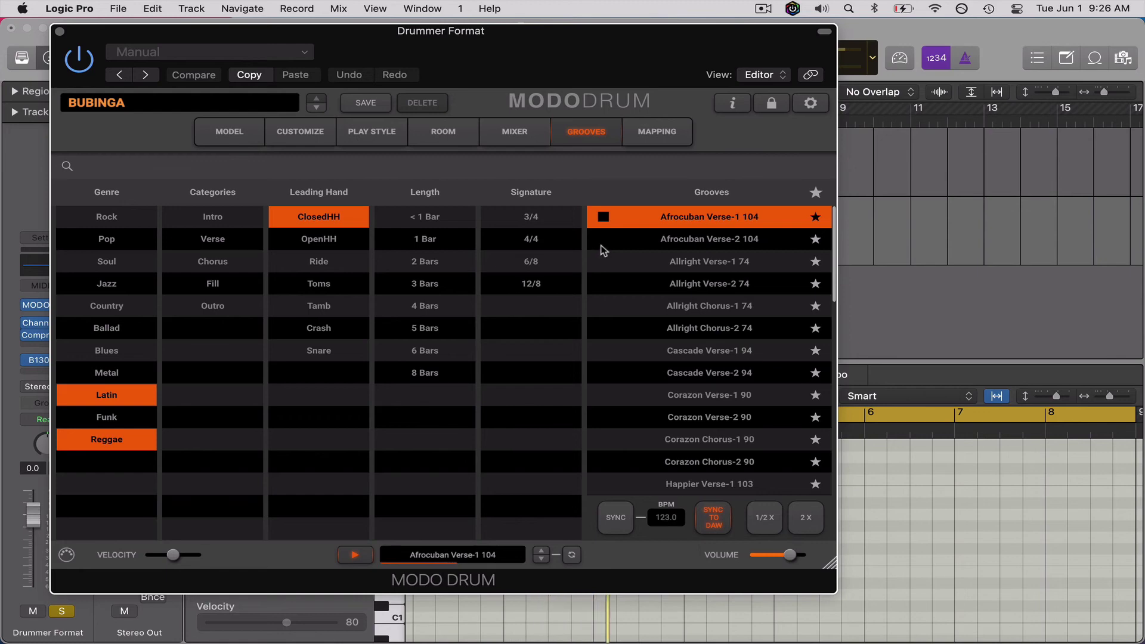
{"action": "left_click", "coordinate": [603, 217]}
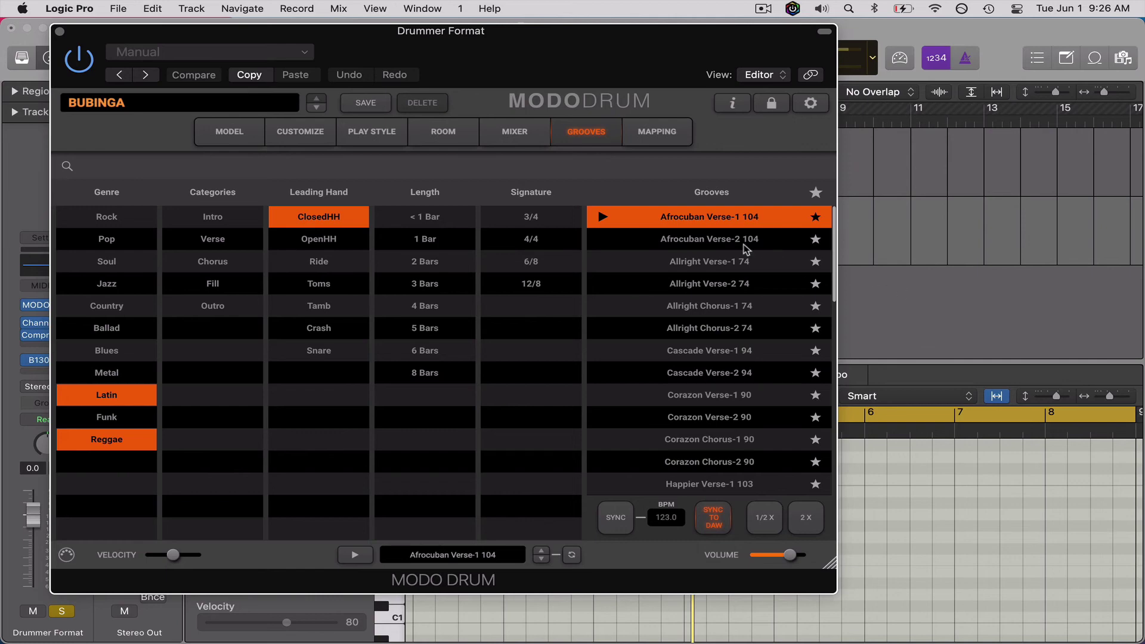
{"action": "left_click", "coordinate": [608, 237]}
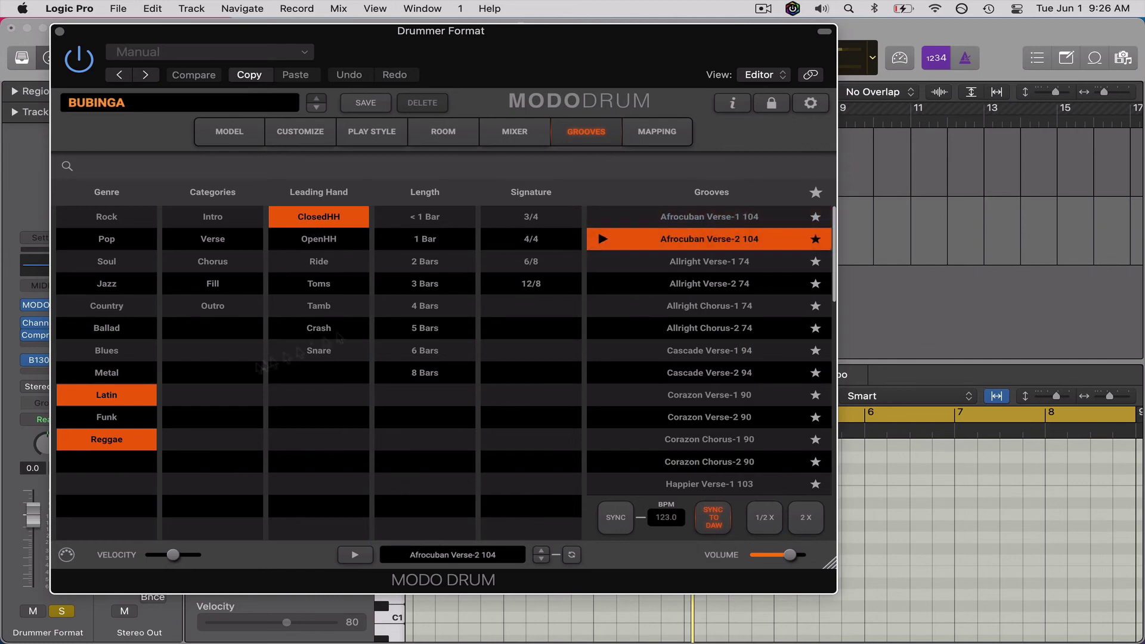
- Filter the grooves by the Funk genre only, remove the ClosedHH leading-hand filter, and choose the 6/8 signature
{"action": "left_click", "coordinate": [133, 424]}
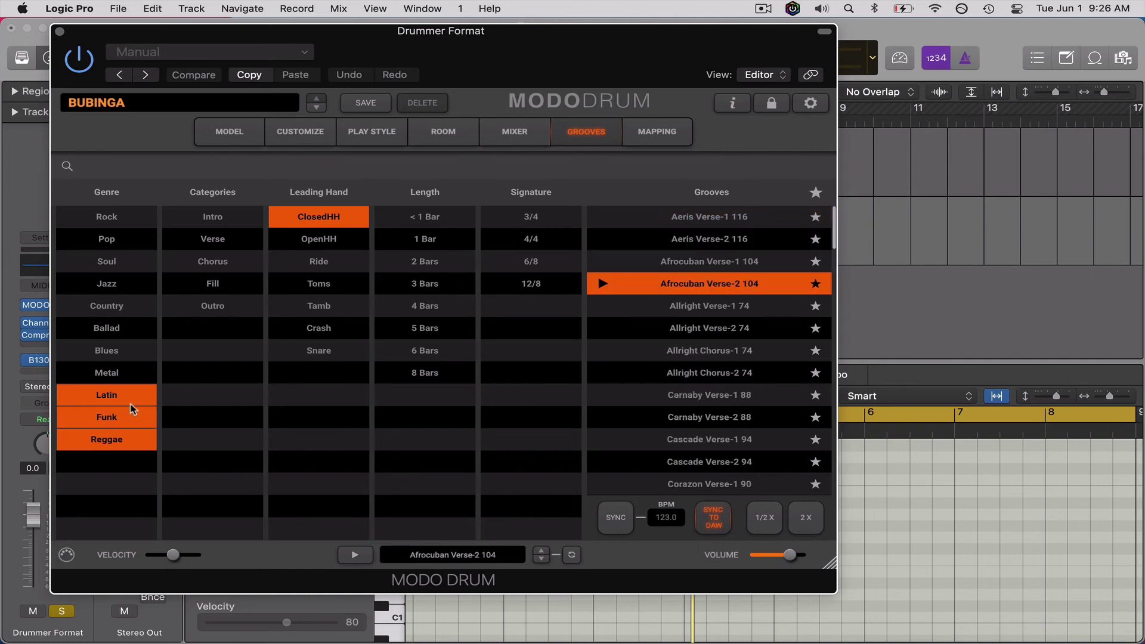
{"action": "left_click", "coordinate": [131, 404]}
{"action": "left_click", "coordinate": [130, 446]}
{"action": "left_click", "coordinate": [342, 222]}
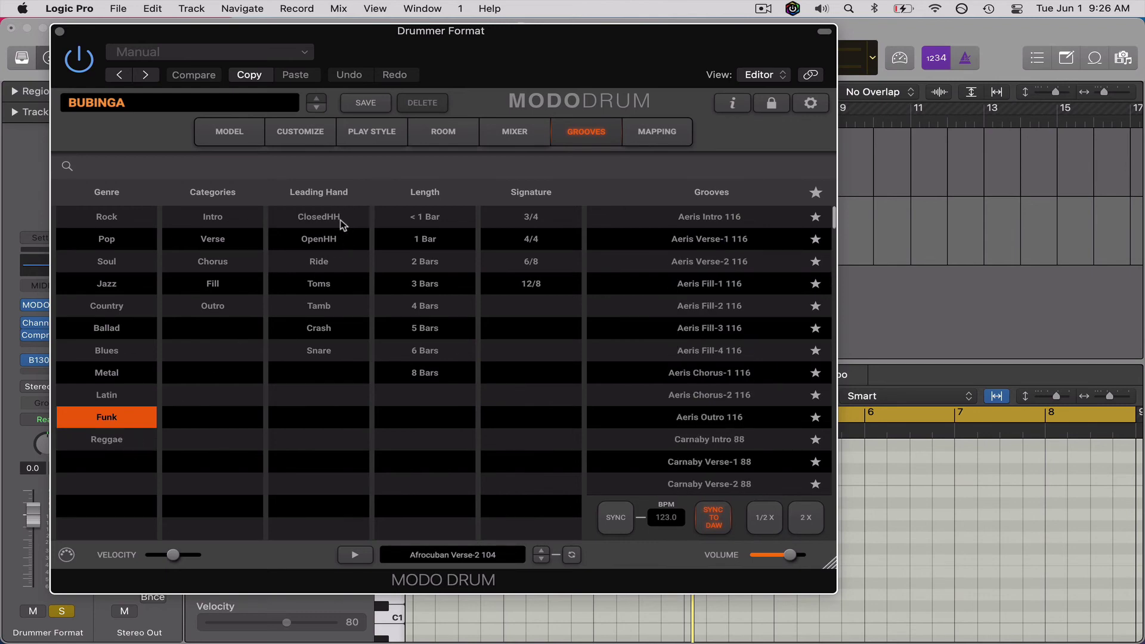
{"action": "left_click", "coordinate": [542, 266]}
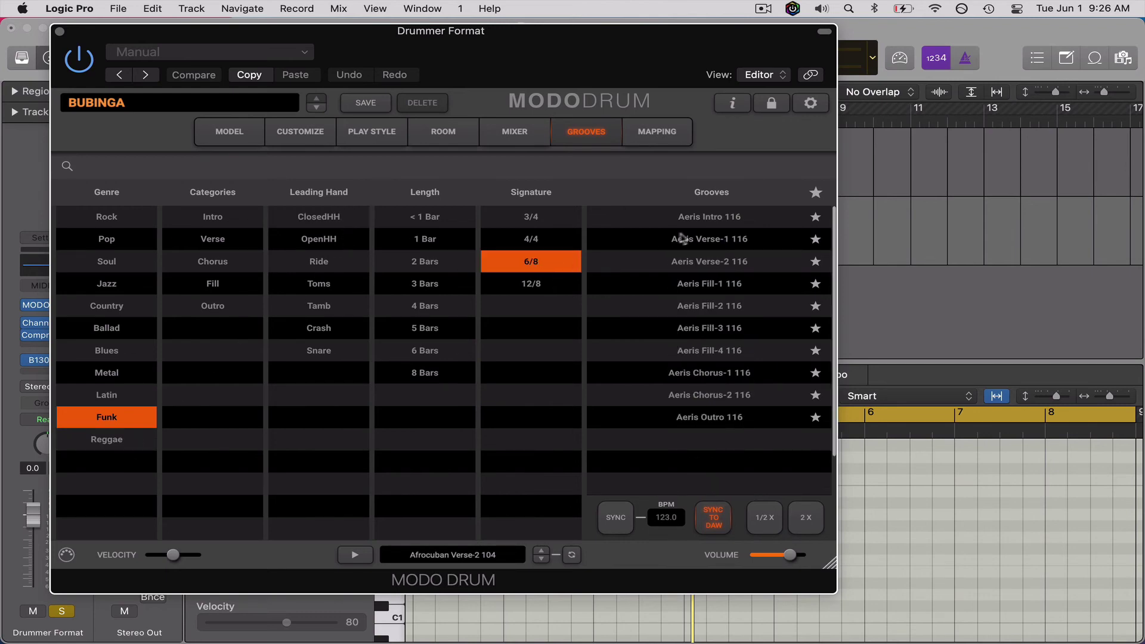
- Play the Aeris Intro 116 and Aeris Verse-1 116 grooves, stop playback, and toggle the favorite mark on Aeris Verse-1 116 twice
{"action": "left_click", "coordinate": [699, 222]}
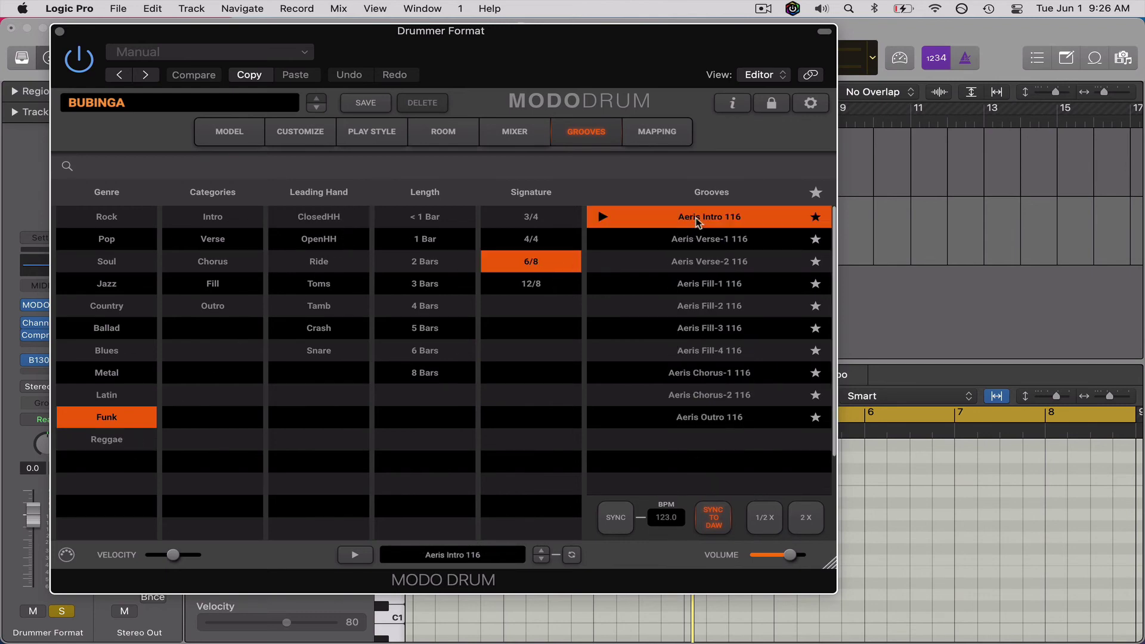
{"action": "left_click", "coordinate": [604, 217]}
{"action": "left_click", "coordinate": [626, 241]}
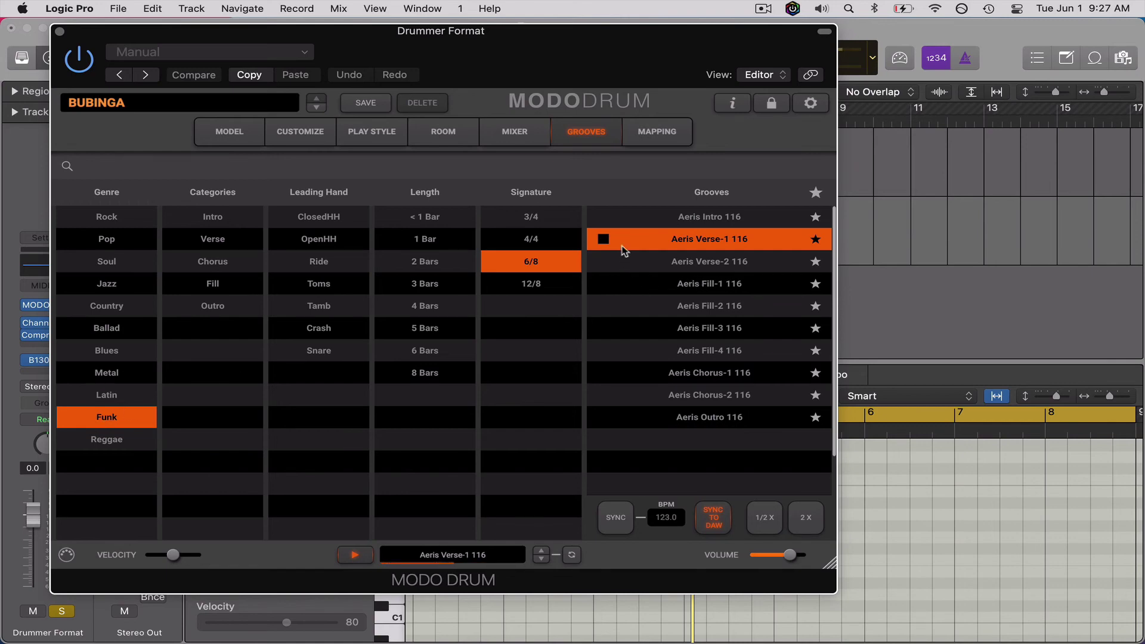
{"action": "left_click", "coordinate": [604, 240]}
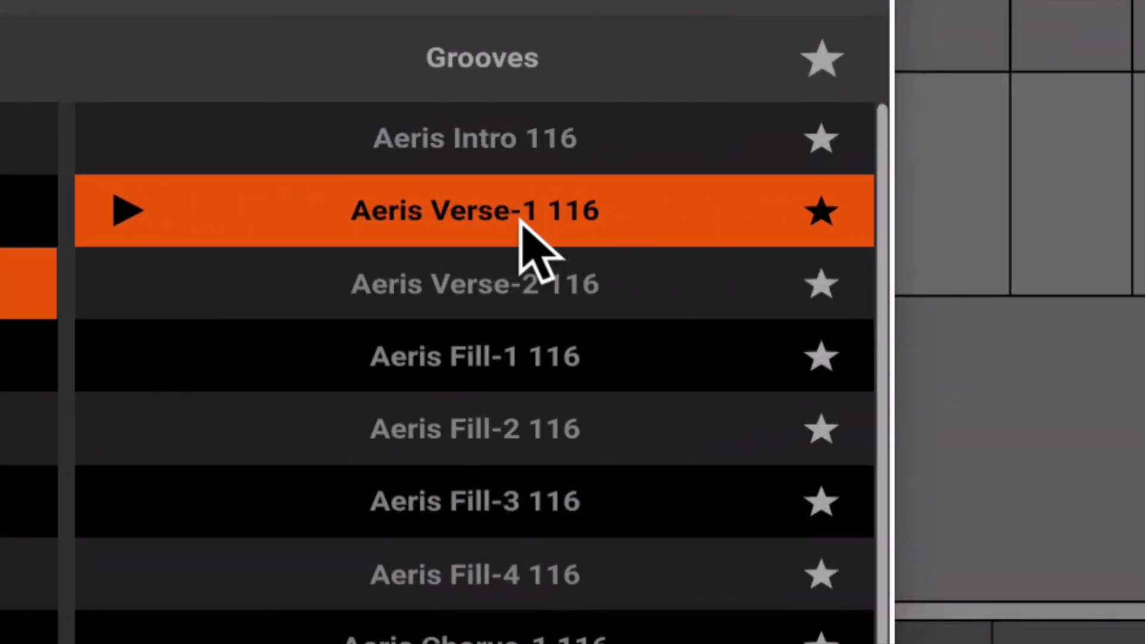
{"action": "left_click", "coordinate": [831, 212]}
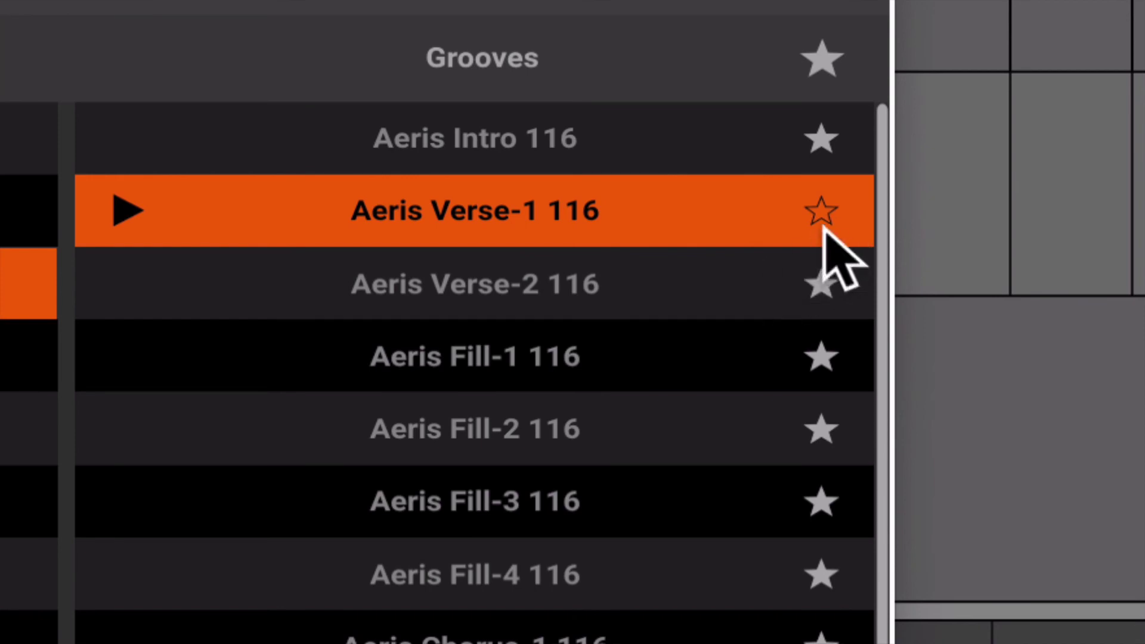
{"action": "left_click", "coordinate": [822, 216]}
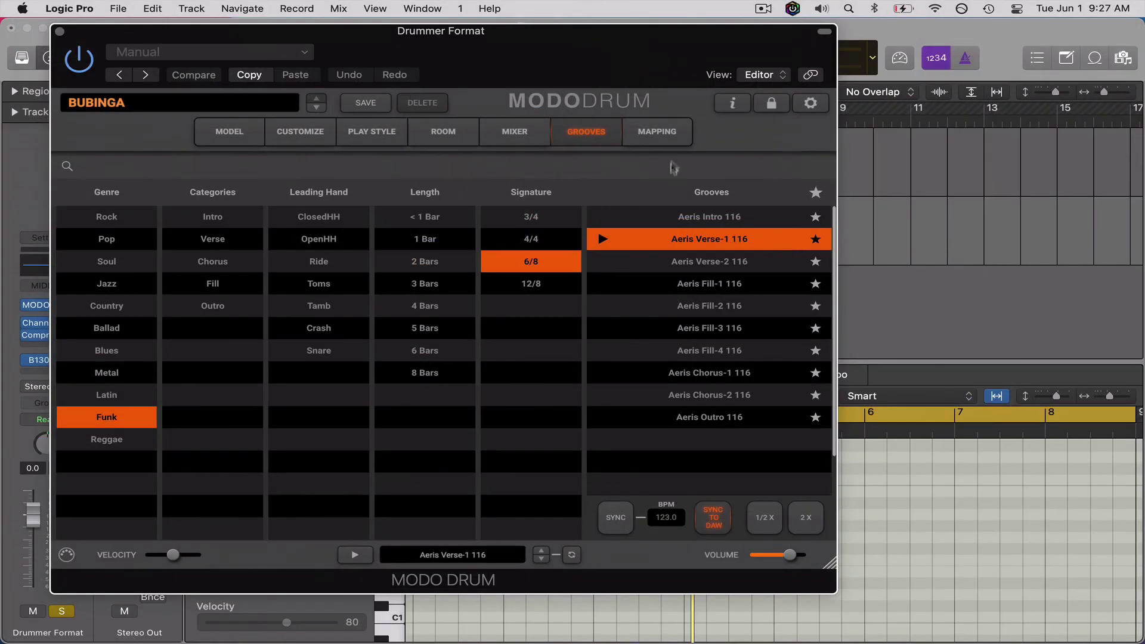
- Show the MIDI mapping and audition the notes A0, E0, D0, C0 and B-1 on the on-screen keyboard
{"action": "left_click", "coordinate": [667, 142]}
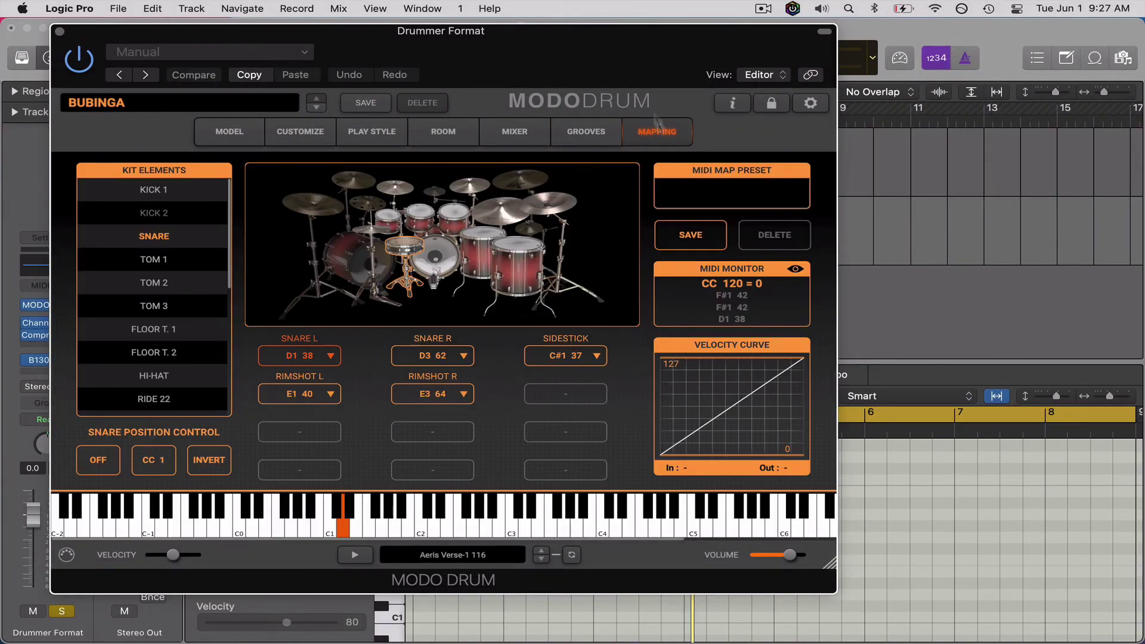
{"action": "left_click_drag", "start_coordinate": [614, 74], "coordinate": [738, 70]}
{"action": "mouse_move", "coordinate": [474, 388]}
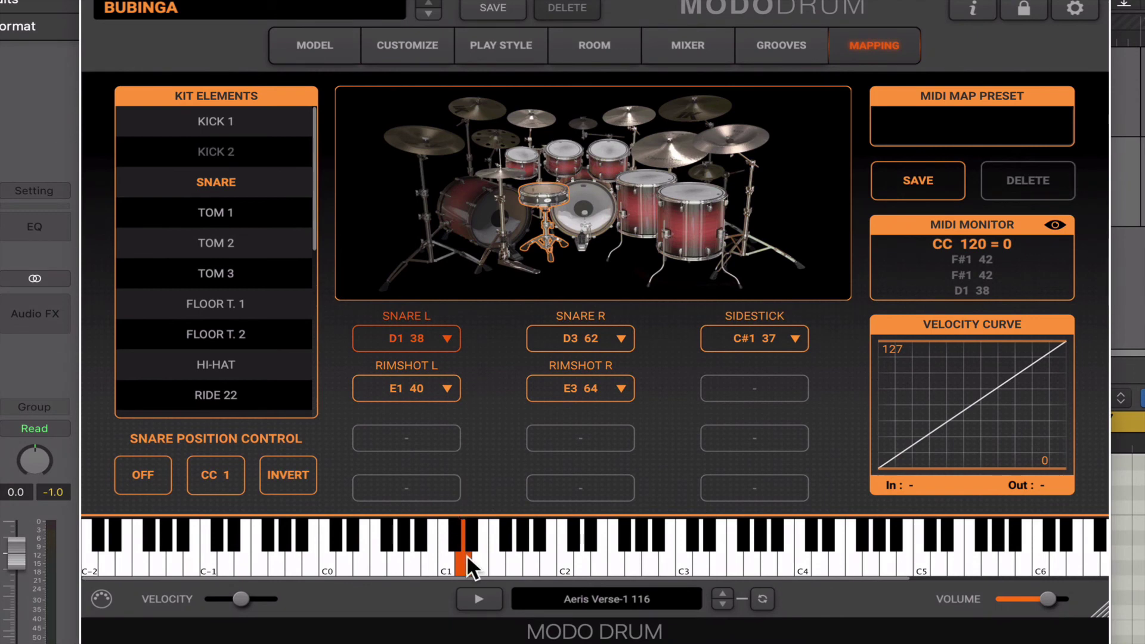
{"action": "left_click", "coordinate": [408, 564]}
{"action": "left_click", "coordinate": [366, 563]}
{"action": "left_click", "coordinate": [350, 561]}
{"action": "left_click", "coordinate": [334, 560]}
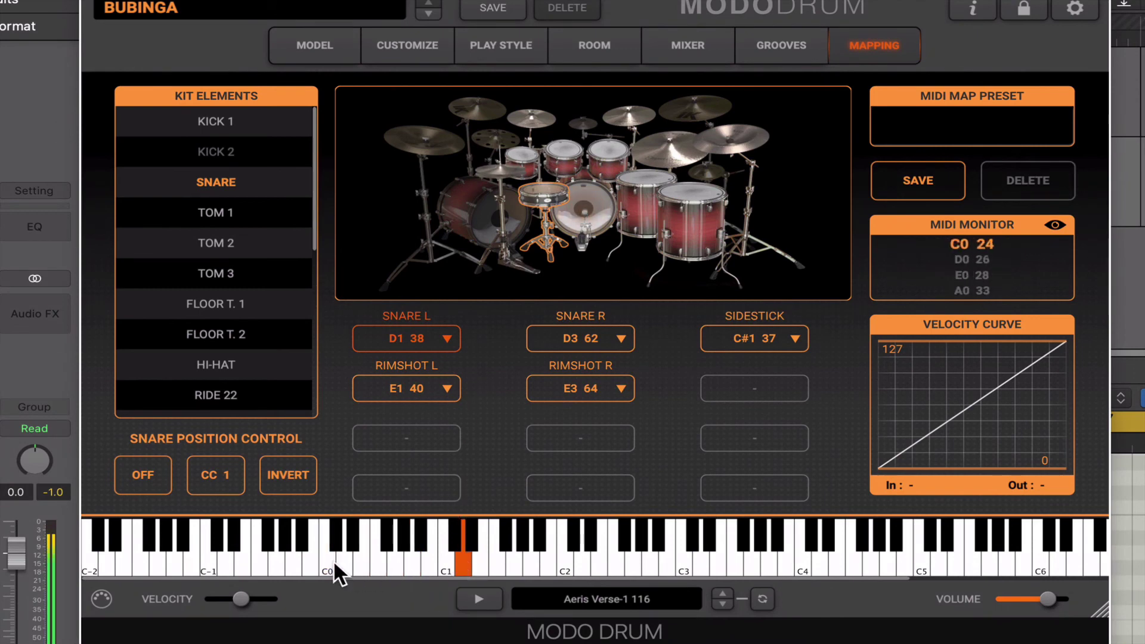
{"action": "left_click", "coordinate": [309, 560]}
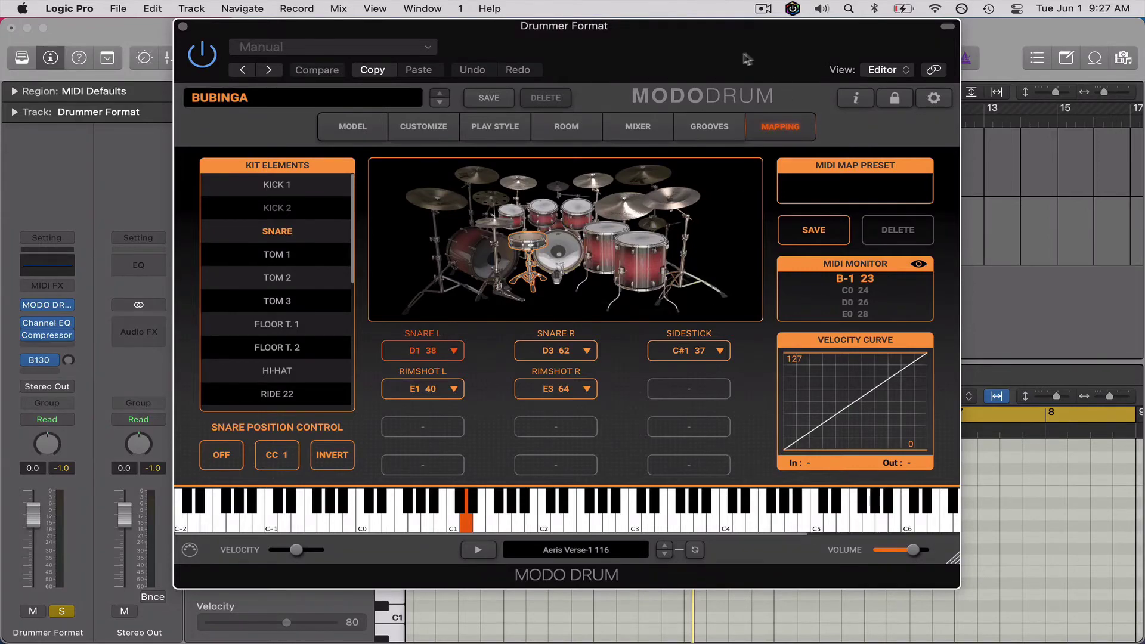
- Place the Aeris Verse-1 116 and Aeris Verse-2 116 grooves back to back on track 4 from bar 1, and close the plug-in window
{"action": "left_click_drag", "start_coordinate": [747, 58], "coordinate": [770, 58]}
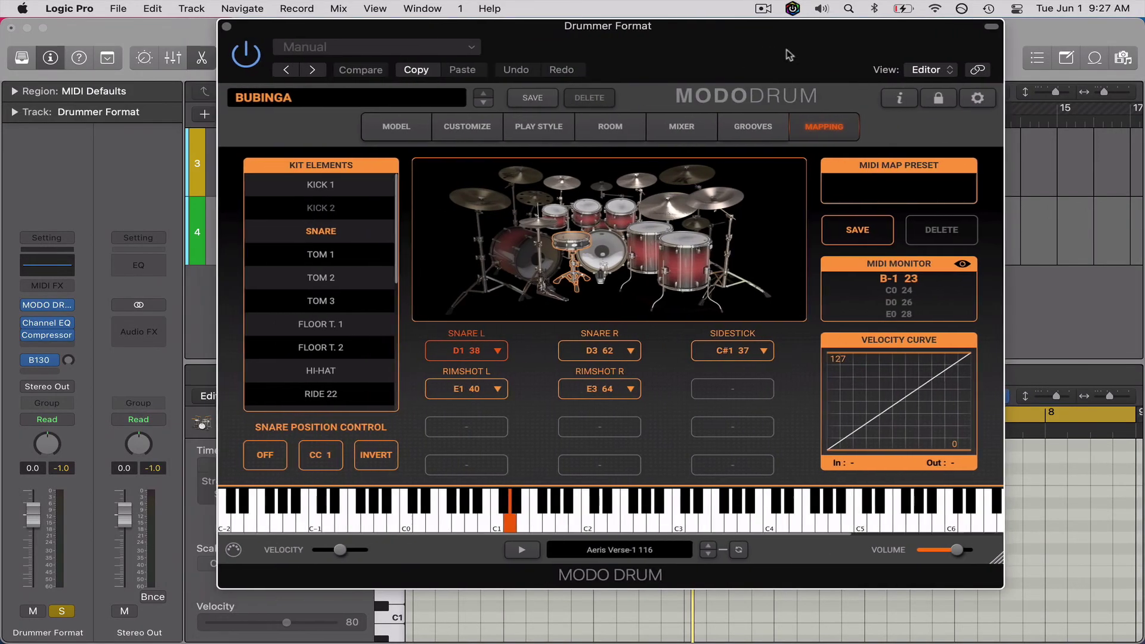
{"action": "left_click", "coordinate": [392, 130]}
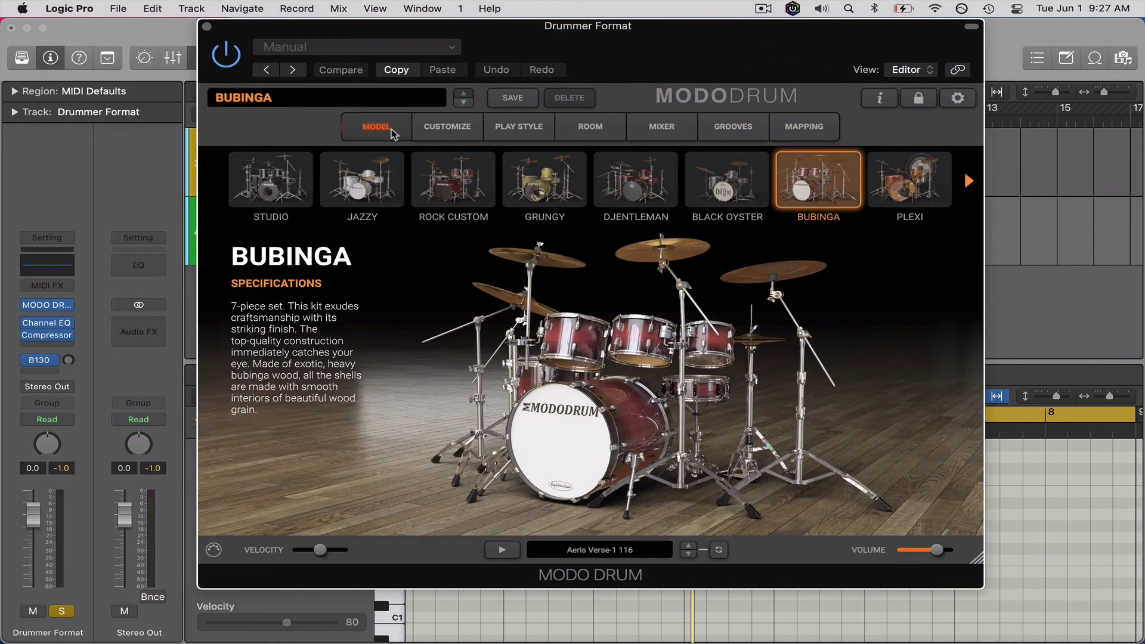
{"action": "left_click", "coordinate": [733, 136]}
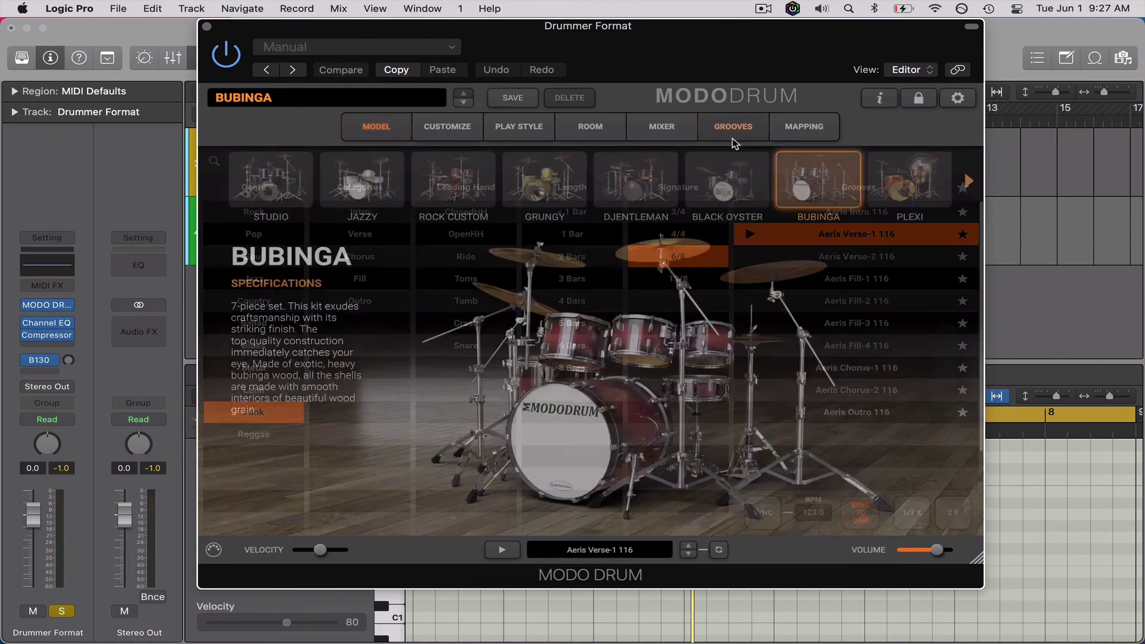
{"action": "left_click_drag", "start_coordinate": [750, 54], "coordinate": [338, 314]}
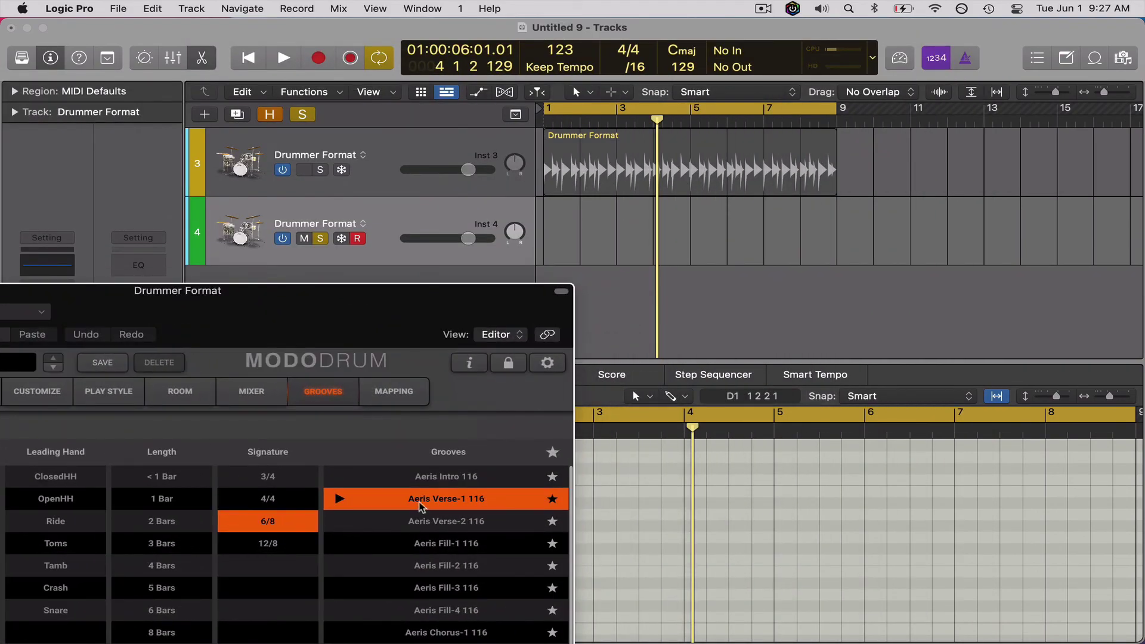
{"action": "left_click_drag", "start_coordinate": [422, 506], "coordinate": [548, 250]}
{"action": "left_click_drag", "start_coordinate": [324, 302], "coordinate": [303, 197]}
{"action": "left_click_drag", "start_coordinate": [440, 425], "coordinate": [658, 263]}
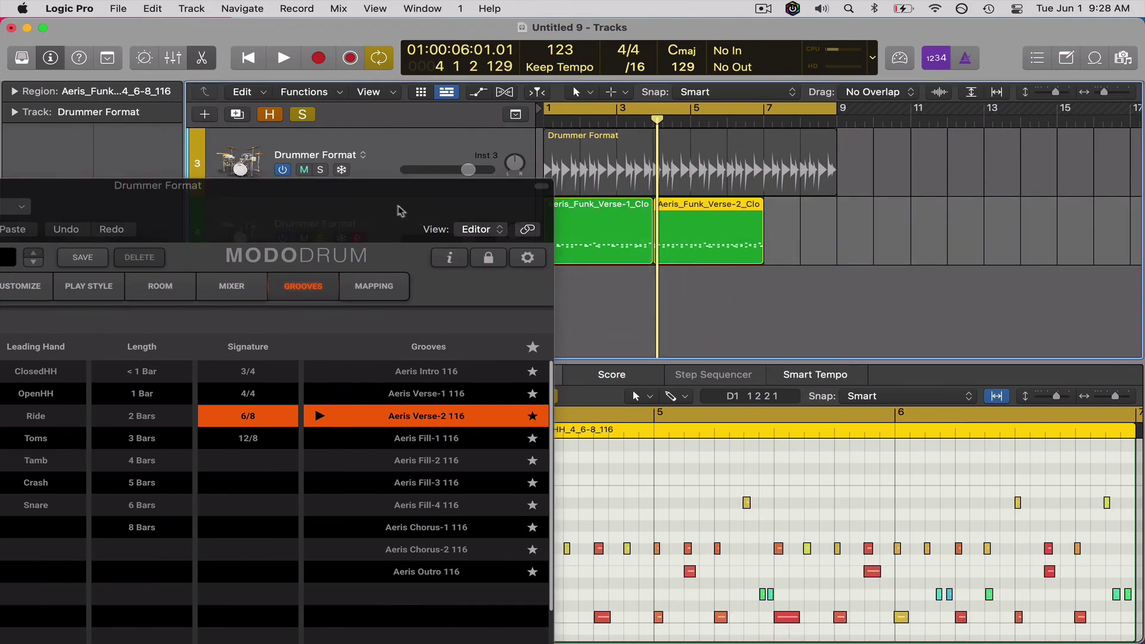
{"action": "key", "text": "super+w"}
- Switch to Safari and examine the MODO DRUM product page from the play style section through the rooms to the mixer description
{"action": "scroll", "coordinate": [324, 340], "scroll_direction": "down", "scroll_amount": 10}
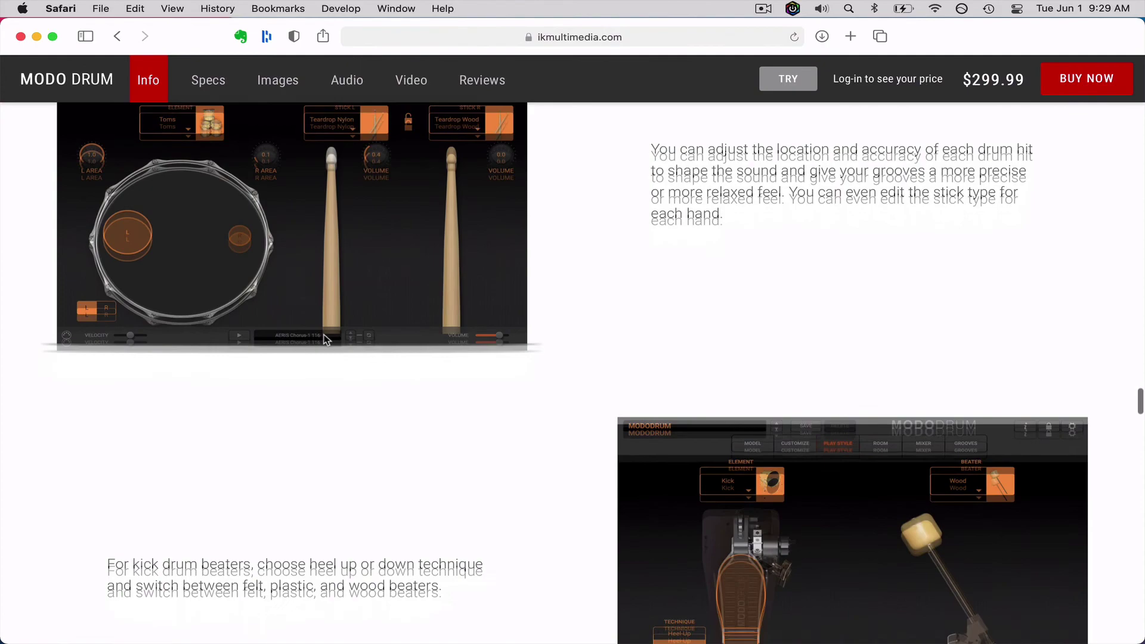
{"action": "scroll", "coordinate": [325, 340], "scroll_direction": "down", "scroll_amount": 8}
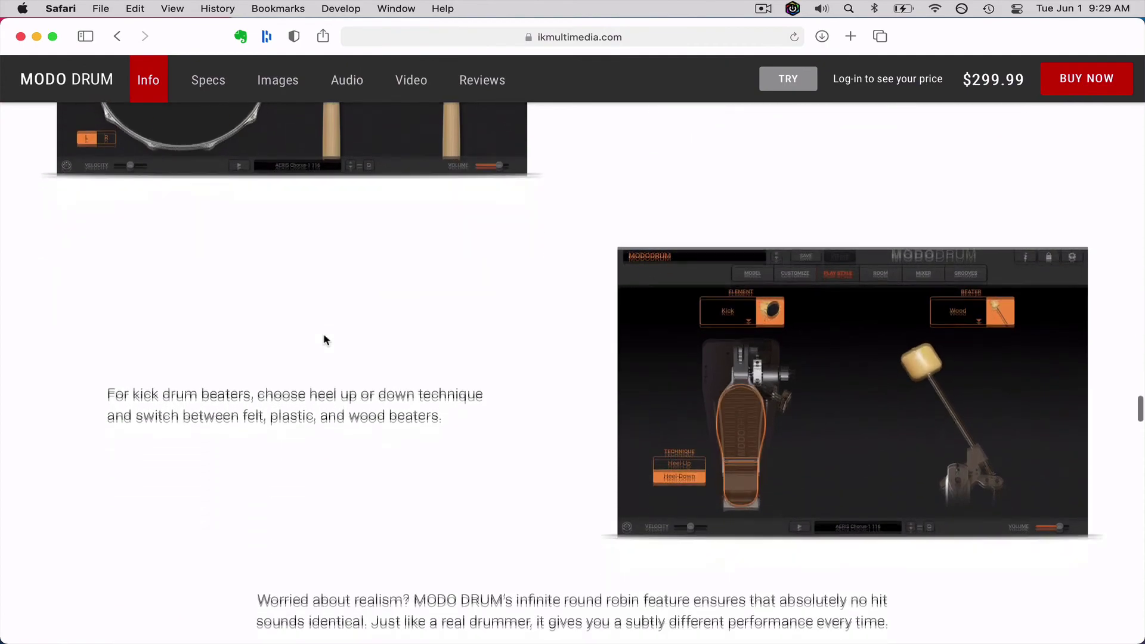
{"action": "scroll", "coordinate": [325, 339], "scroll_direction": "down", "scroll_amount": 9}
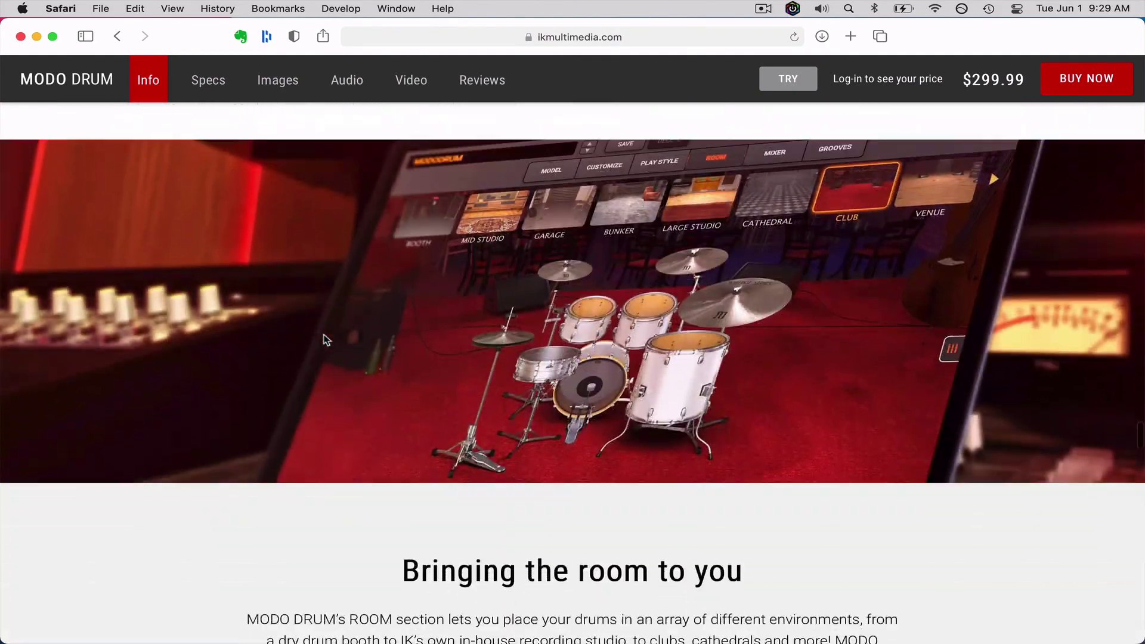
{"action": "scroll", "coordinate": [325, 340], "scroll_direction": "down", "scroll_amount": 6}
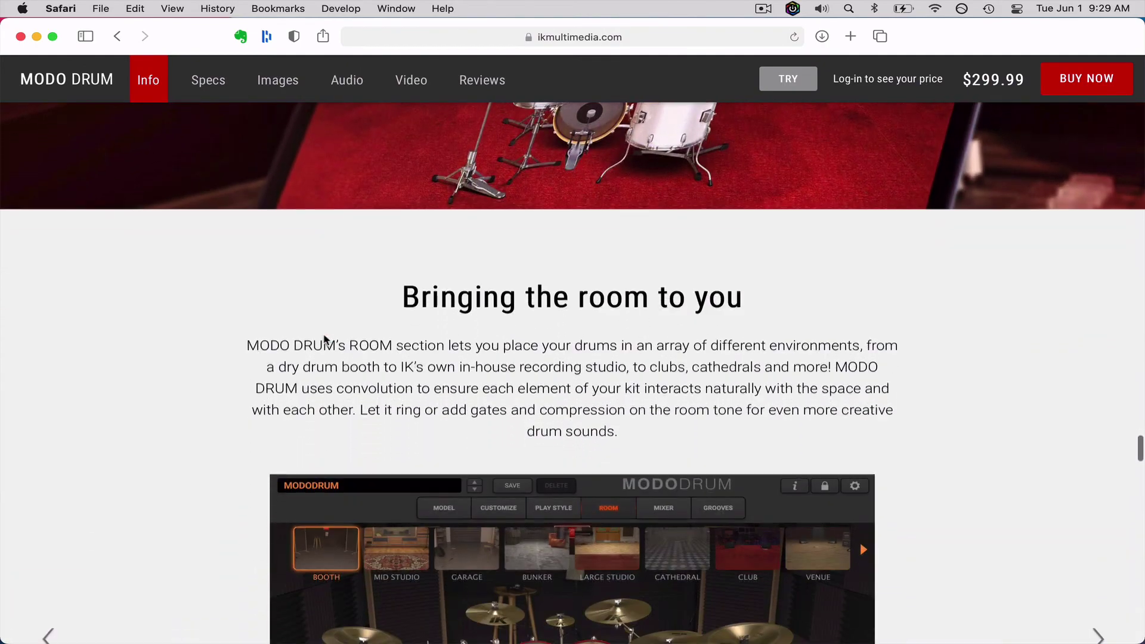
{"action": "scroll", "coordinate": [325, 340], "scroll_direction": "down", "scroll_amount": 9}
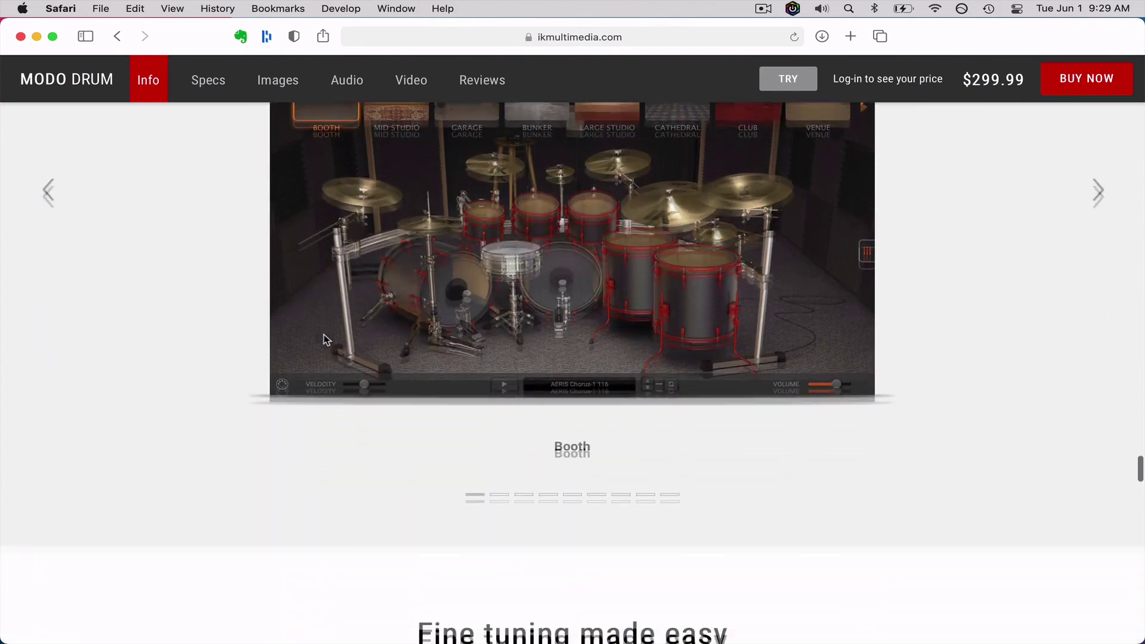
{"action": "scroll", "coordinate": [324, 339], "scroll_direction": "down", "scroll_amount": 2}
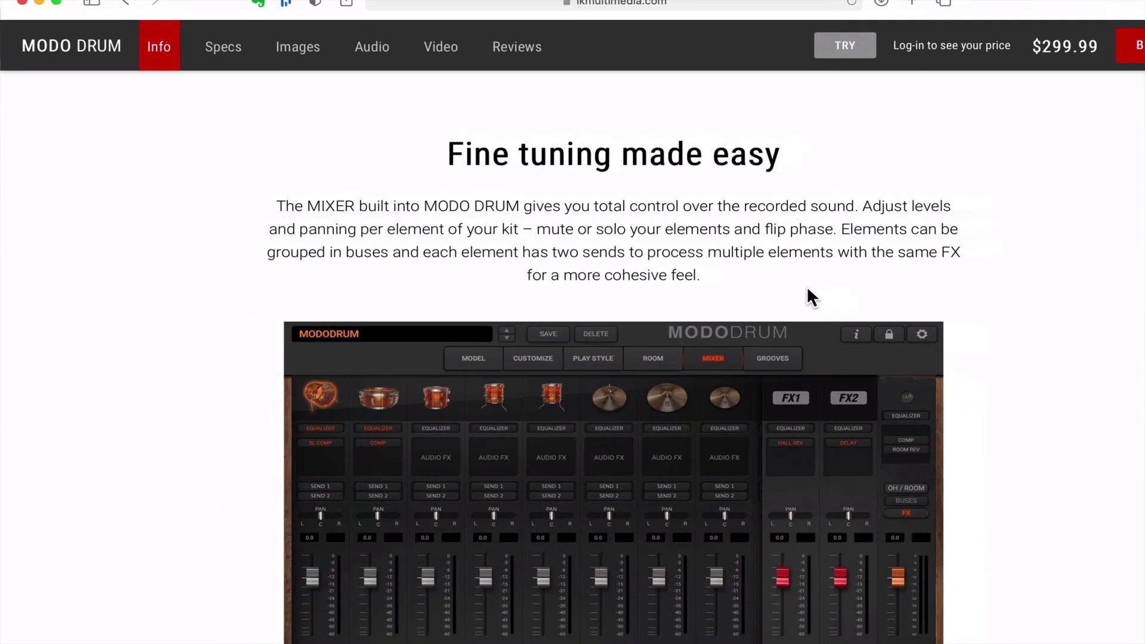
- Examine the rest of the MODO DRUM product page, from the mixer and effects through the grooves section to the feature list and footer
{"action": "scroll", "coordinate": [837, 285], "scroll_direction": "down", "scroll_amount": 1}
{"action": "scroll", "coordinate": [808, 290], "scroll_direction": "down", "scroll_amount": 10}
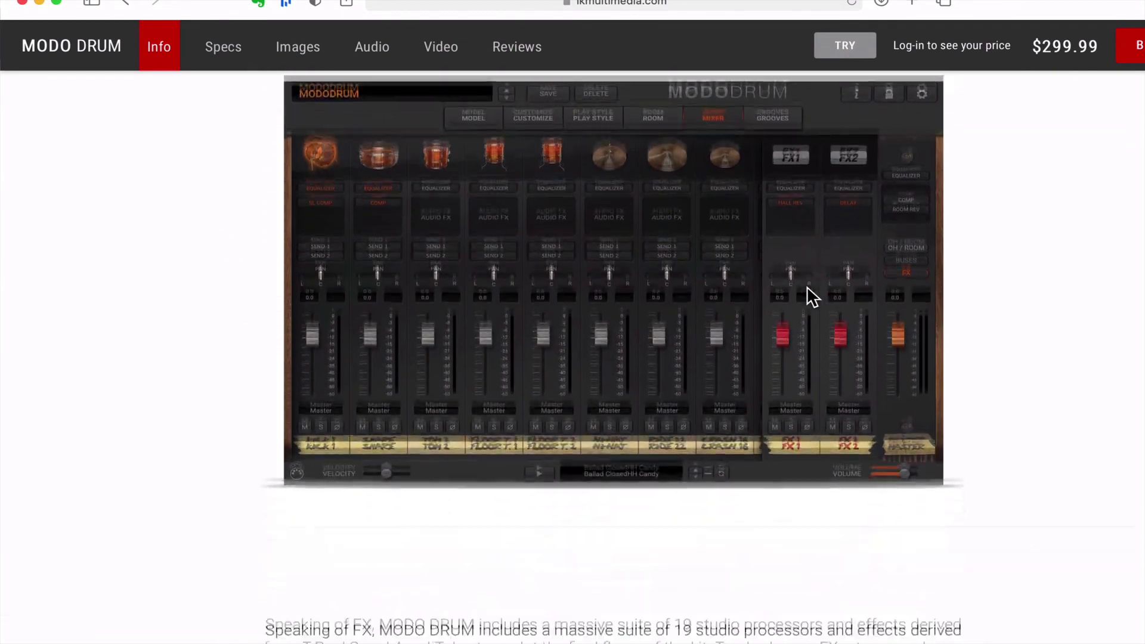
{"action": "scroll", "coordinate": [806, 287], "scroll_direction": "down", "scroll_amount": 4}
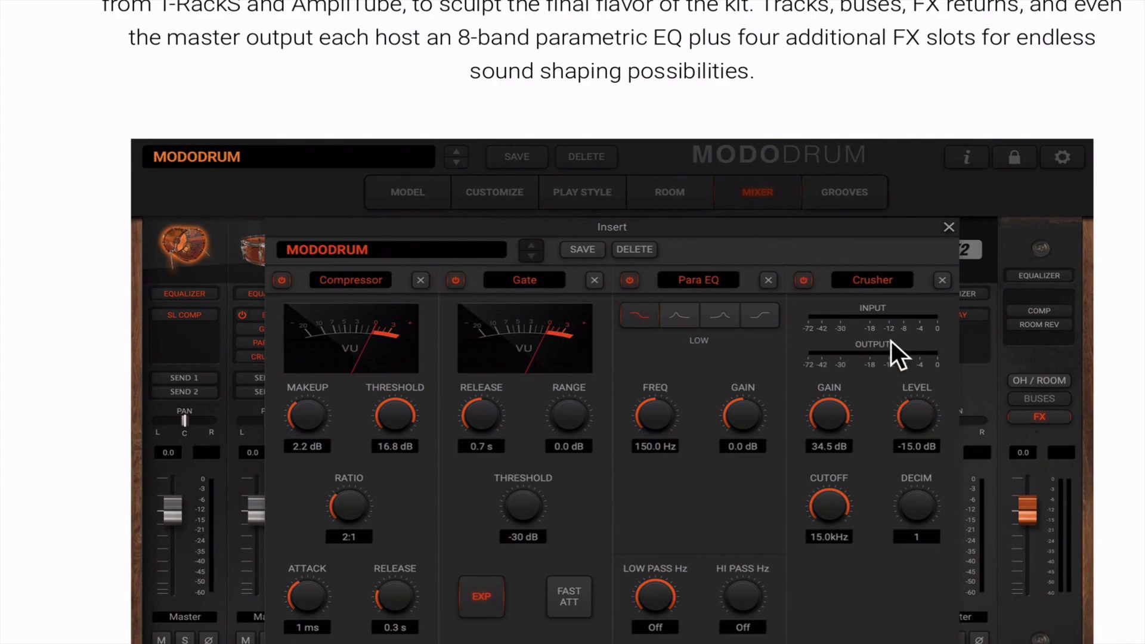
{"action": "scroll", "coordinate": [804, 462], "scroll_direction": "down", "scroll_amount": 8}
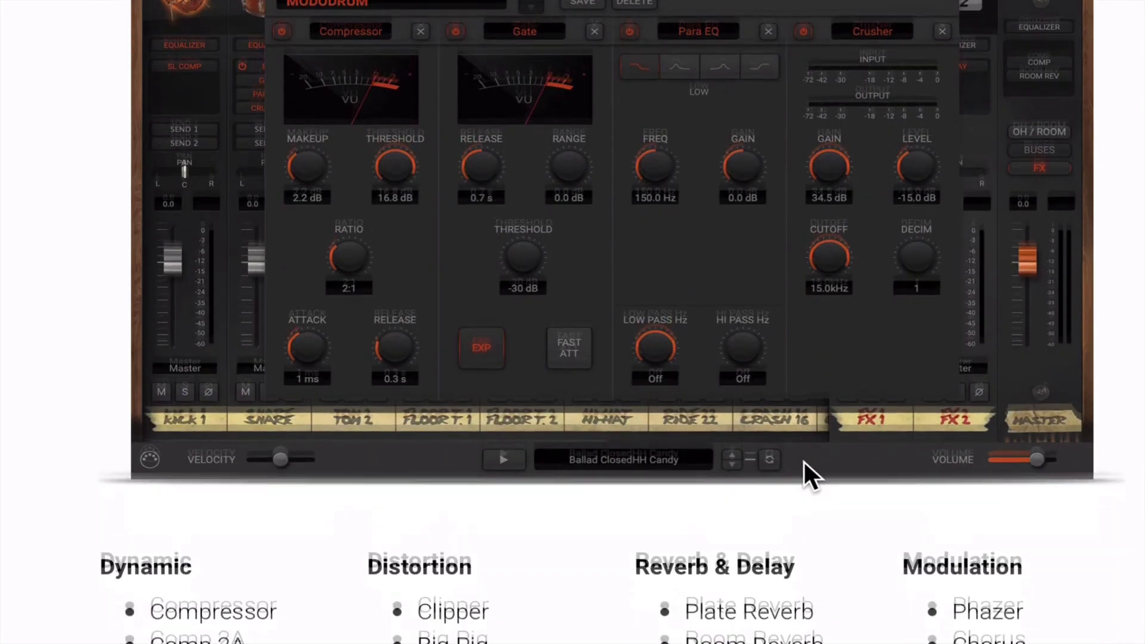
{"action": "scroll", "coordinate": [800, 456], "scroll_direction": "down", "scroll_amount": 3}
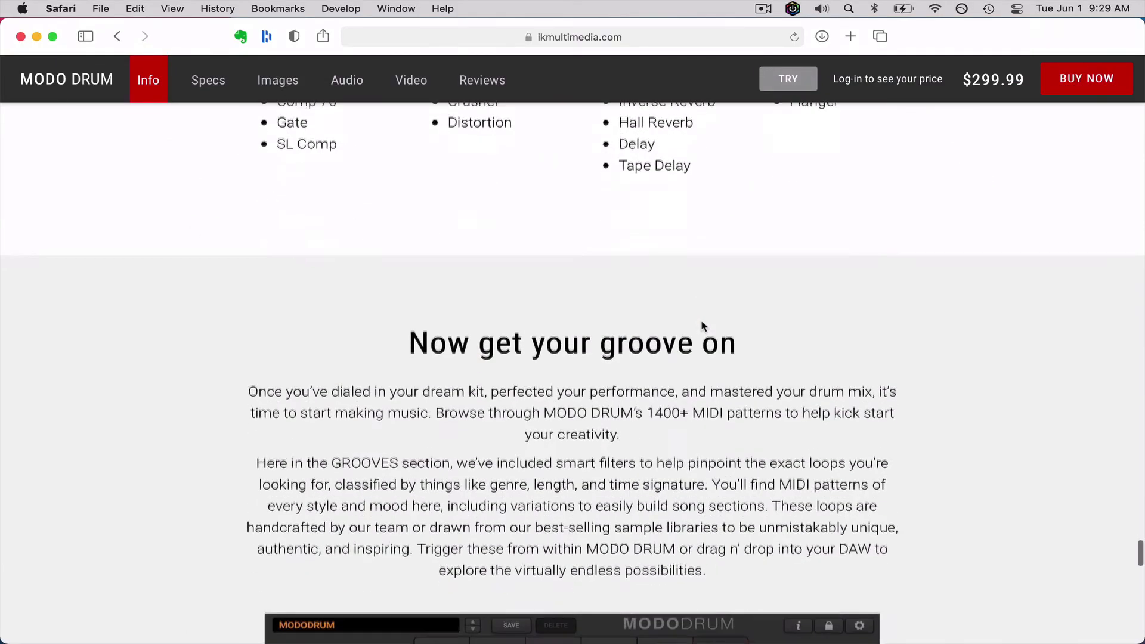
{"action": "scroll", "coordinate": [813, 269], "scroll_direction": "down", "scroll_amount": 10}
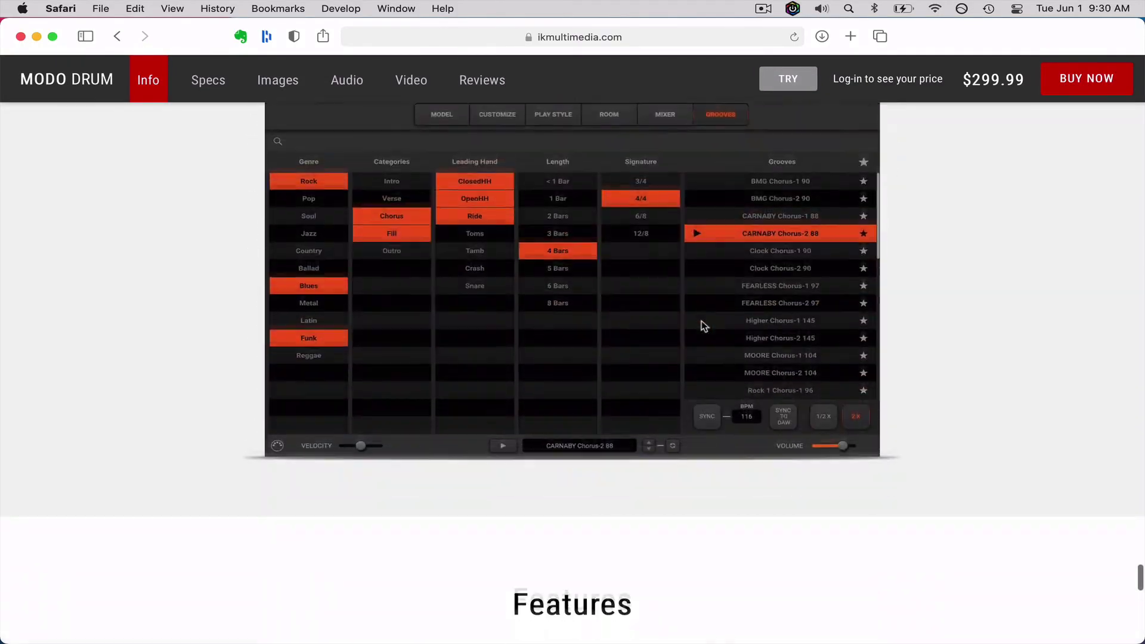
{"action": "scroll", "coordinate": [703, 325], "scroll_direction": "down", "scroll_amount": 10}
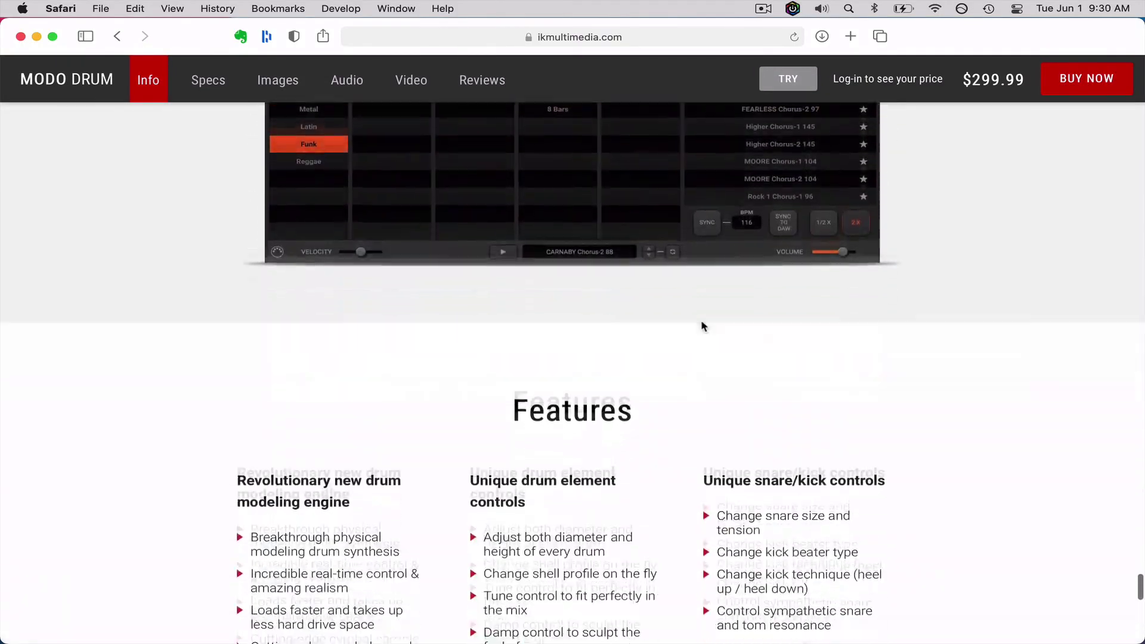
{"action": "scroll", "coordinate": [703, 325], "scroll_direction": "down", "scroll_amount": 6}
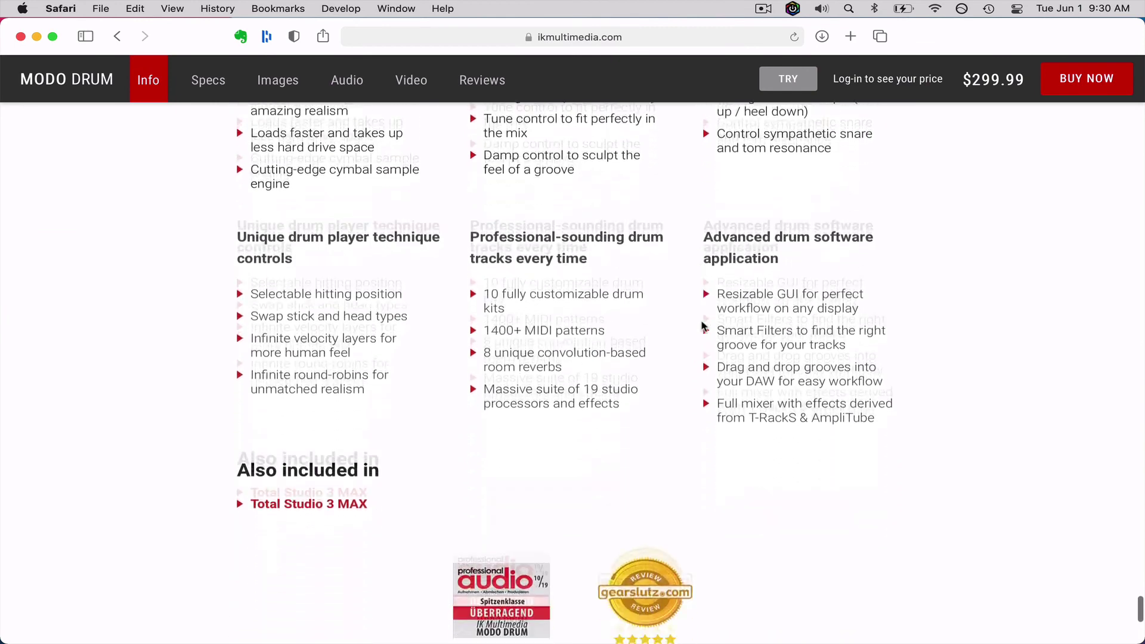
{"action": "scroll", "coordinate": [703, 325], "scroll_direction": "down", "scroll_amount": 3}
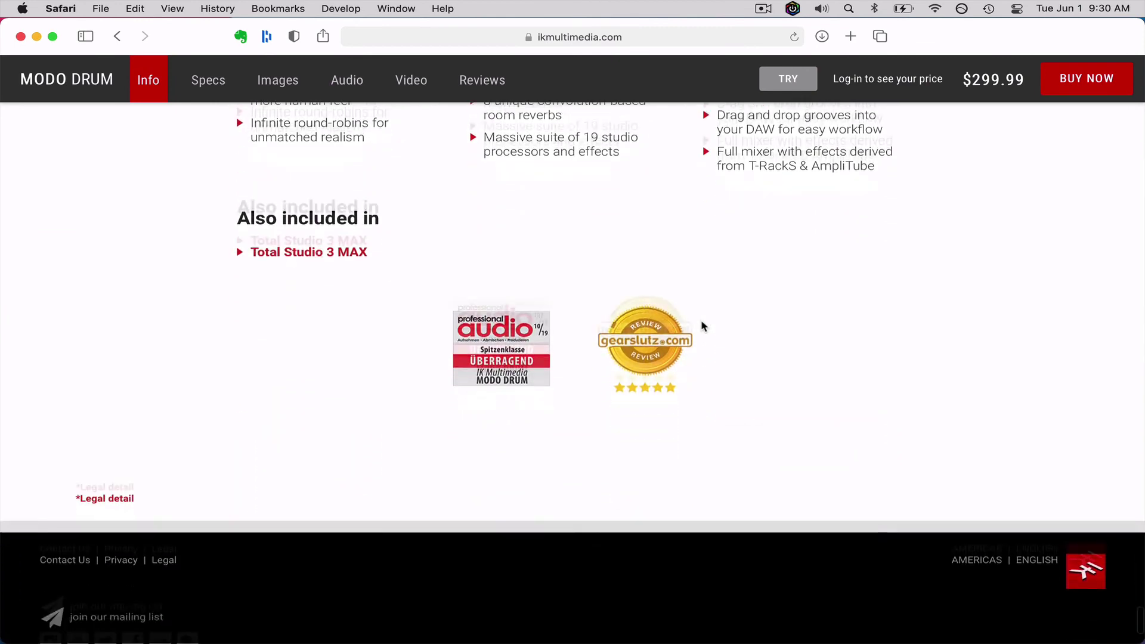